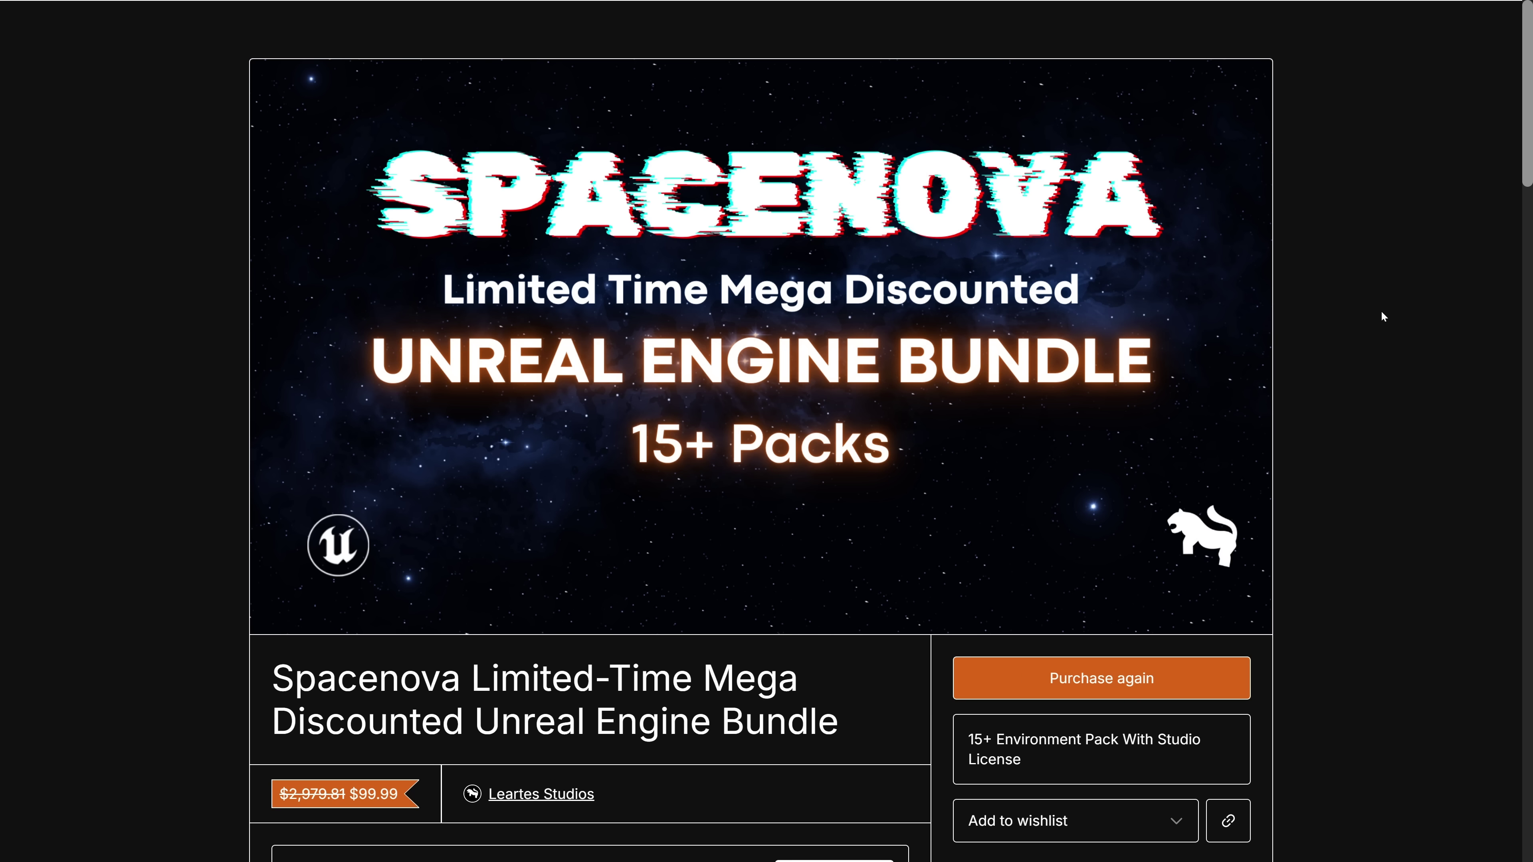
Step: Review the Starnova and Spacenova Unreal Engine bundle pages, comparing their prices and the environment packs they contain
{"action": "scroll", "coordinate": [1125, 387], "scroll_direction": "down", "scroll_amount": 1}
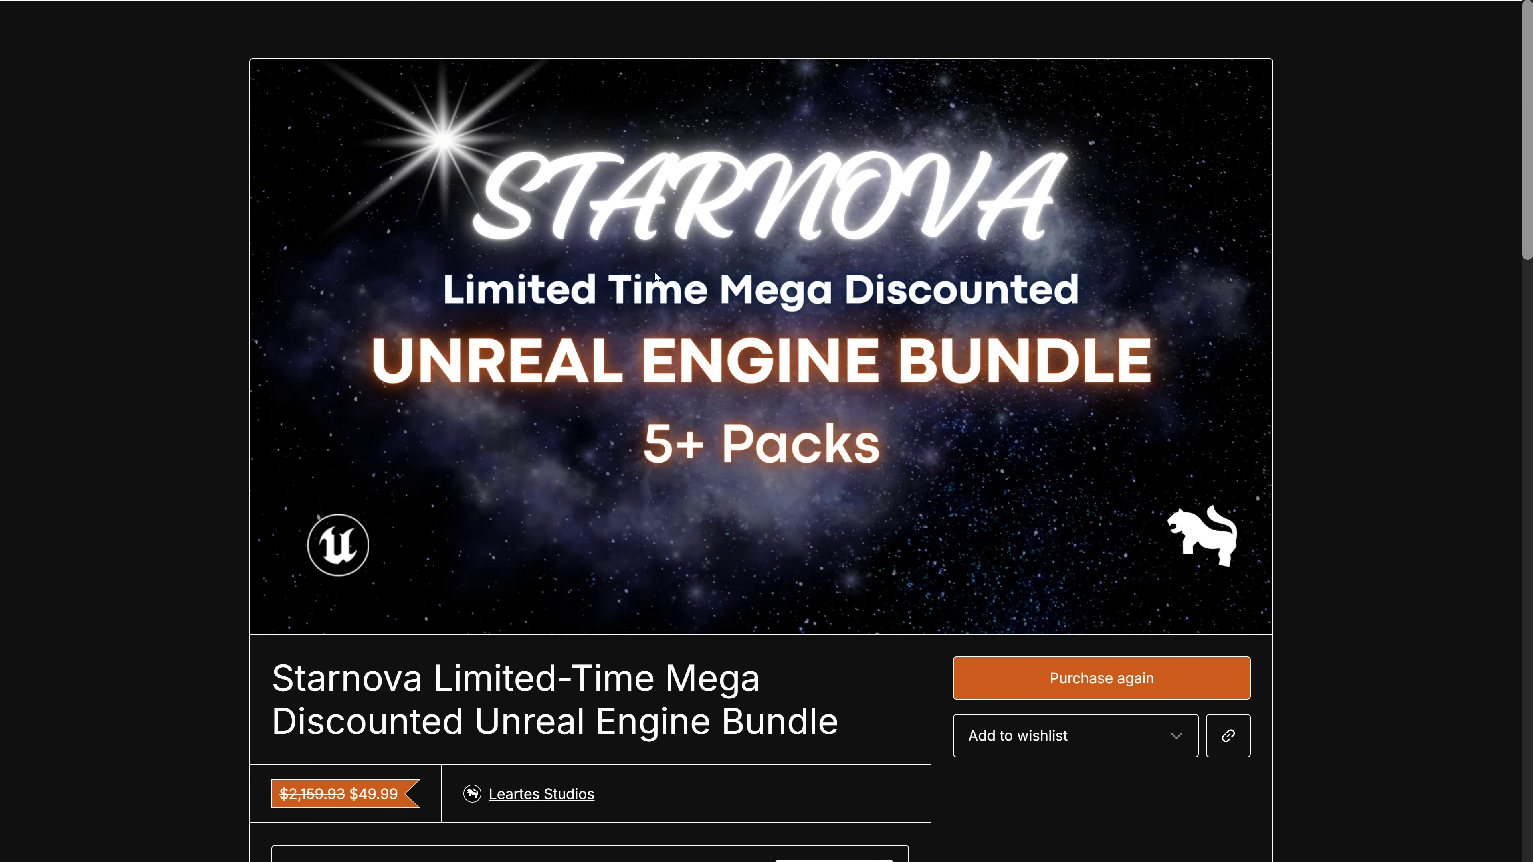
{"action": "scroll", "coordinate": [565, 424], "scroll_direction": "down", "scroll_amount": 3}
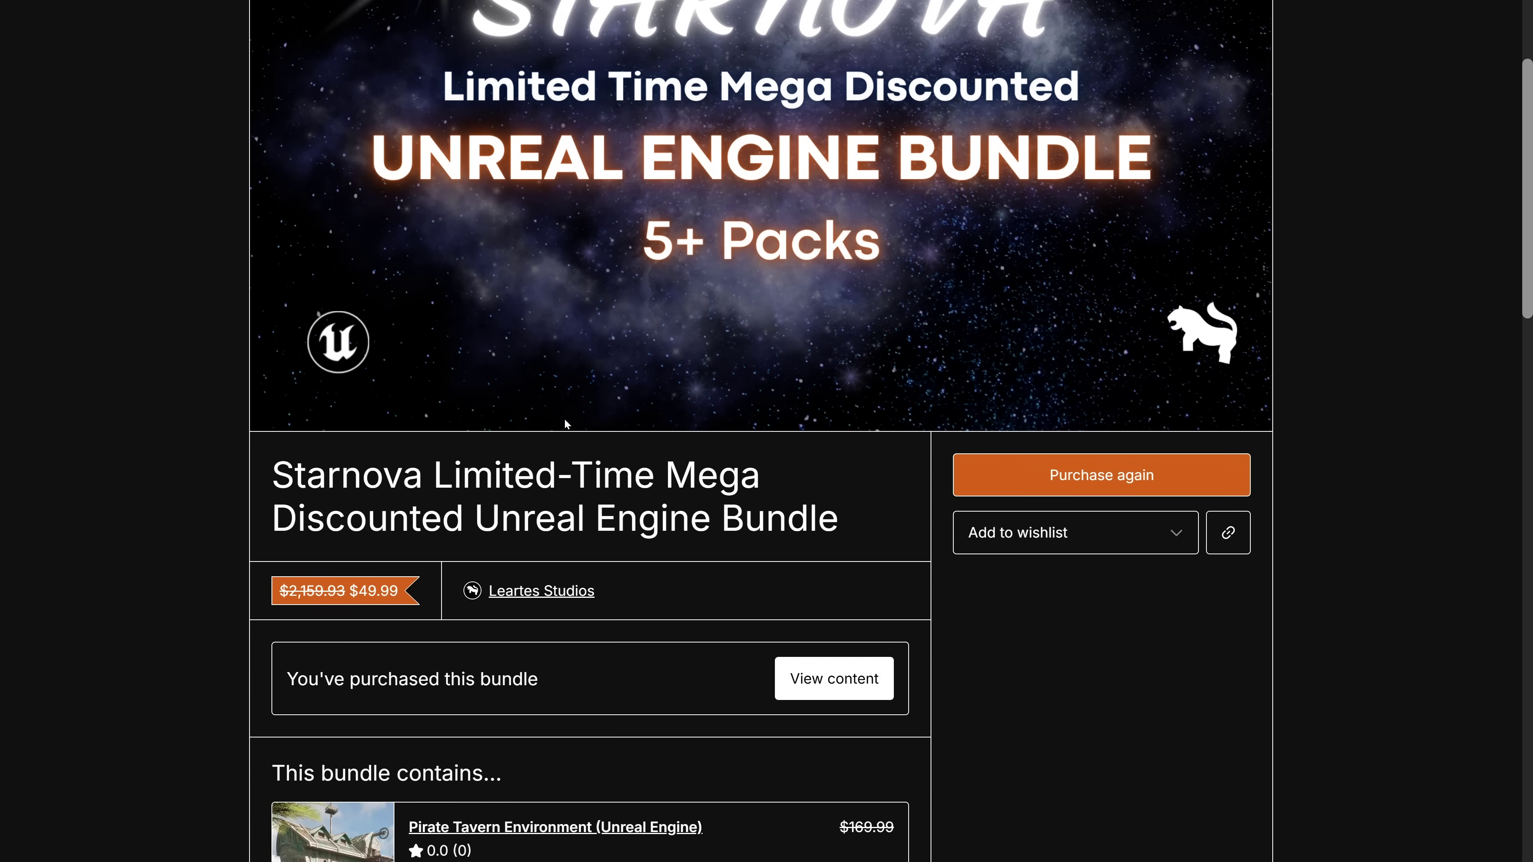
{"action": "scroll", "coordinate": [565, 424], "scroll_direction": "down", "scroll_amount": 2}
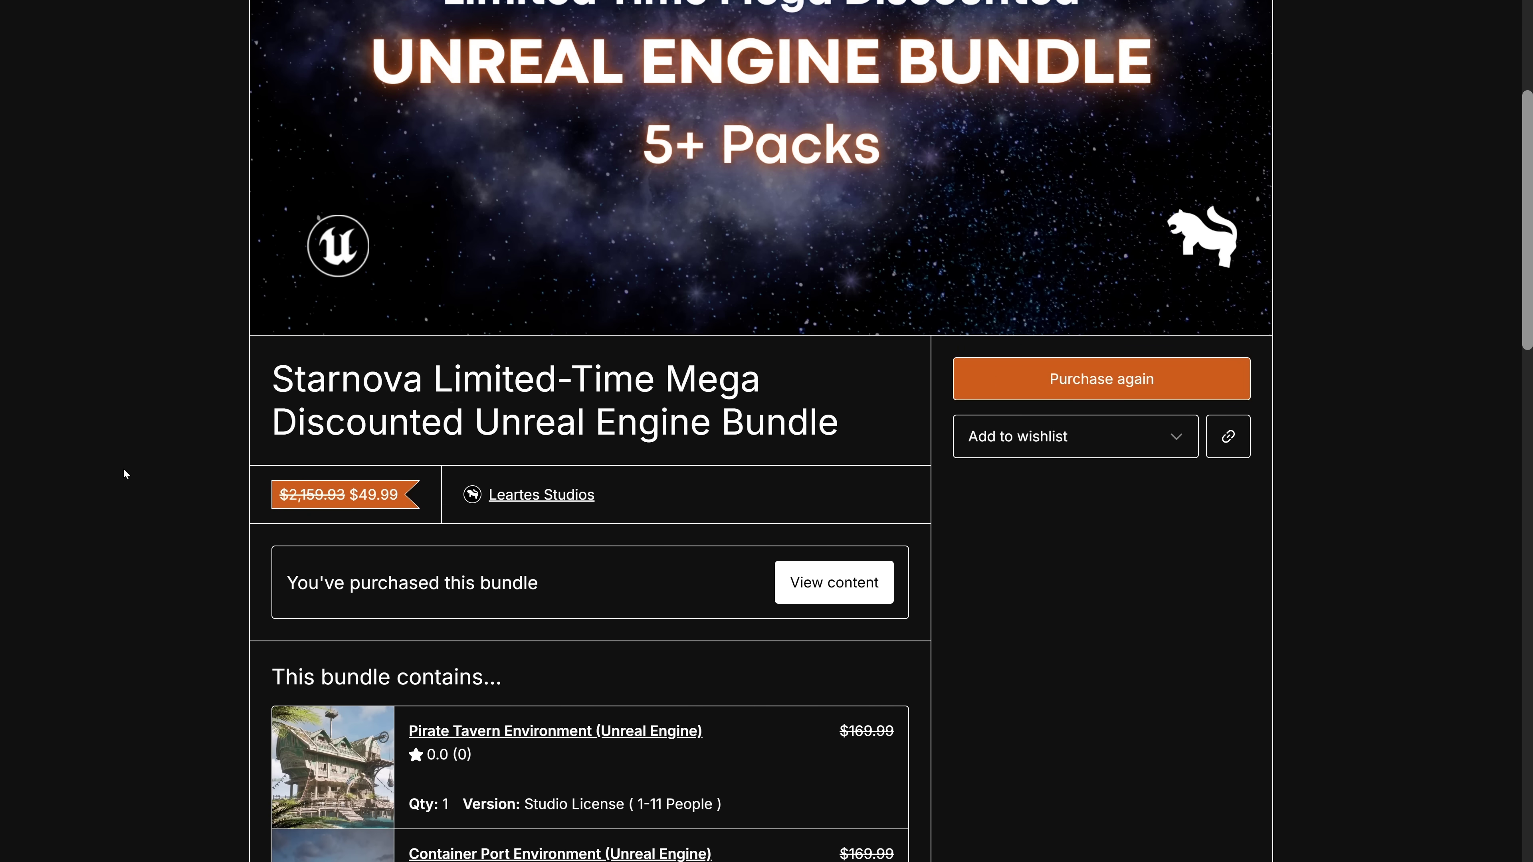
{"action": "scroll", "coordinate": [123, 467], "scroll_direction": "down", "scroll_amount": 10}
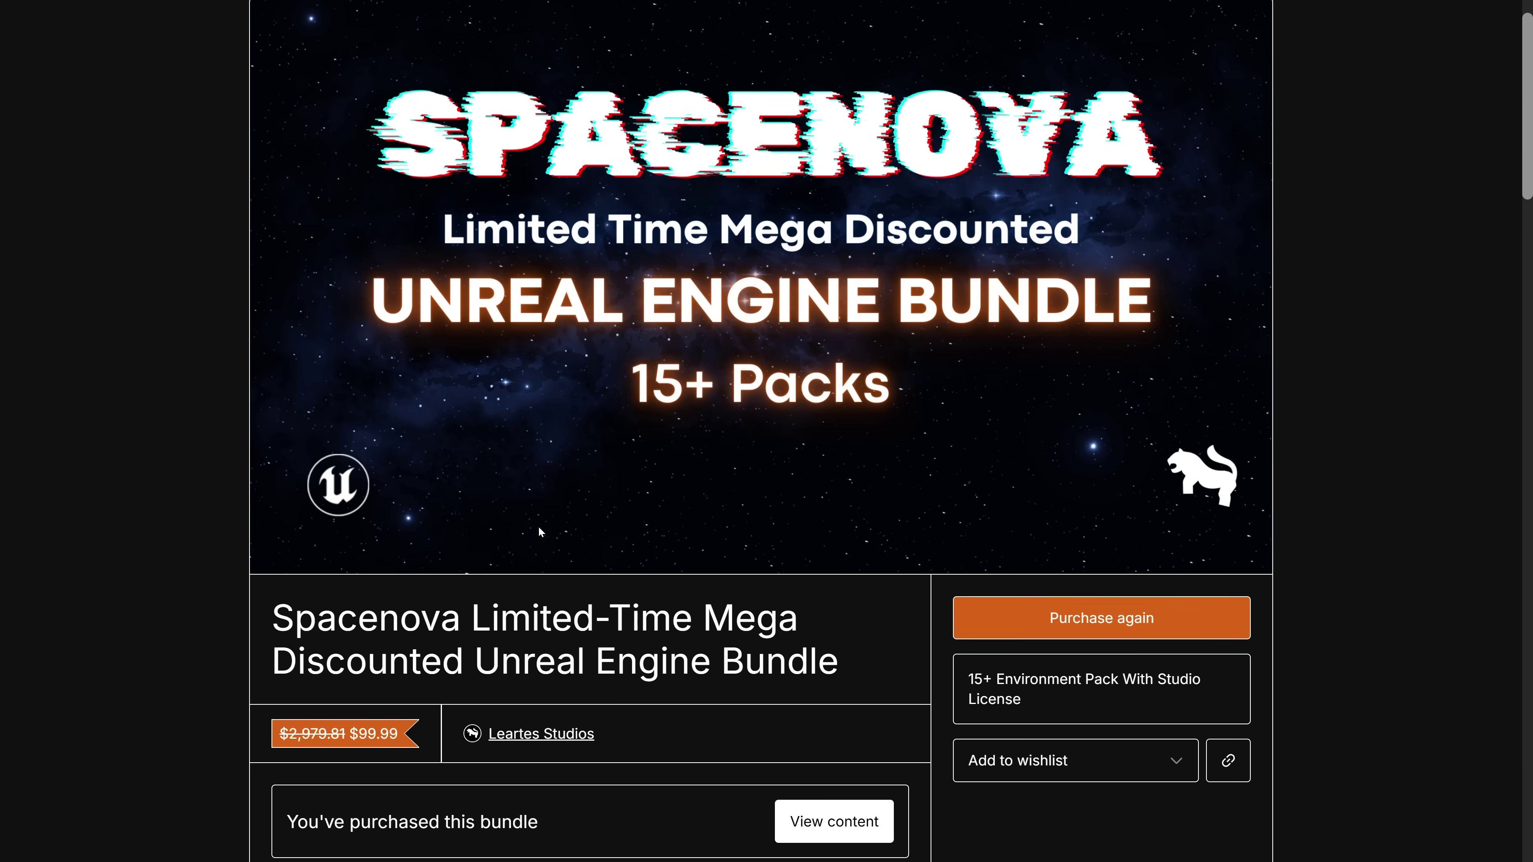
{"action": "scroll", "coordinate": [547, 537], "scroll_direction": "down", "scroll_amount": 20}
{"action": "scroll", "coordinate": [546, 538], "scroll_direction": "up", "scroll_amount": 20}
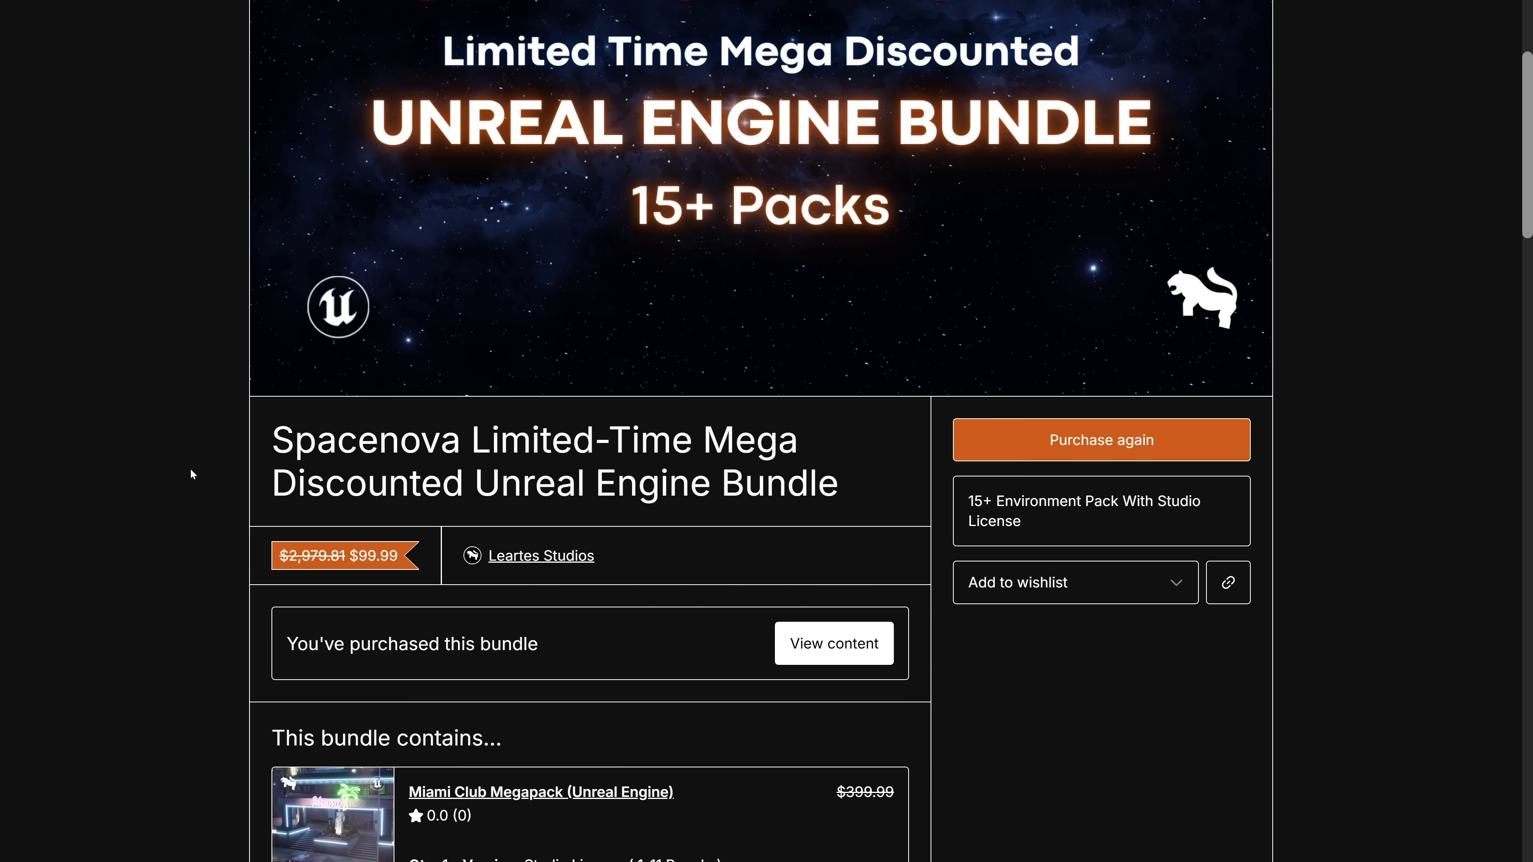
{"action": "key", "text": "ctrl+shift+Tab"}
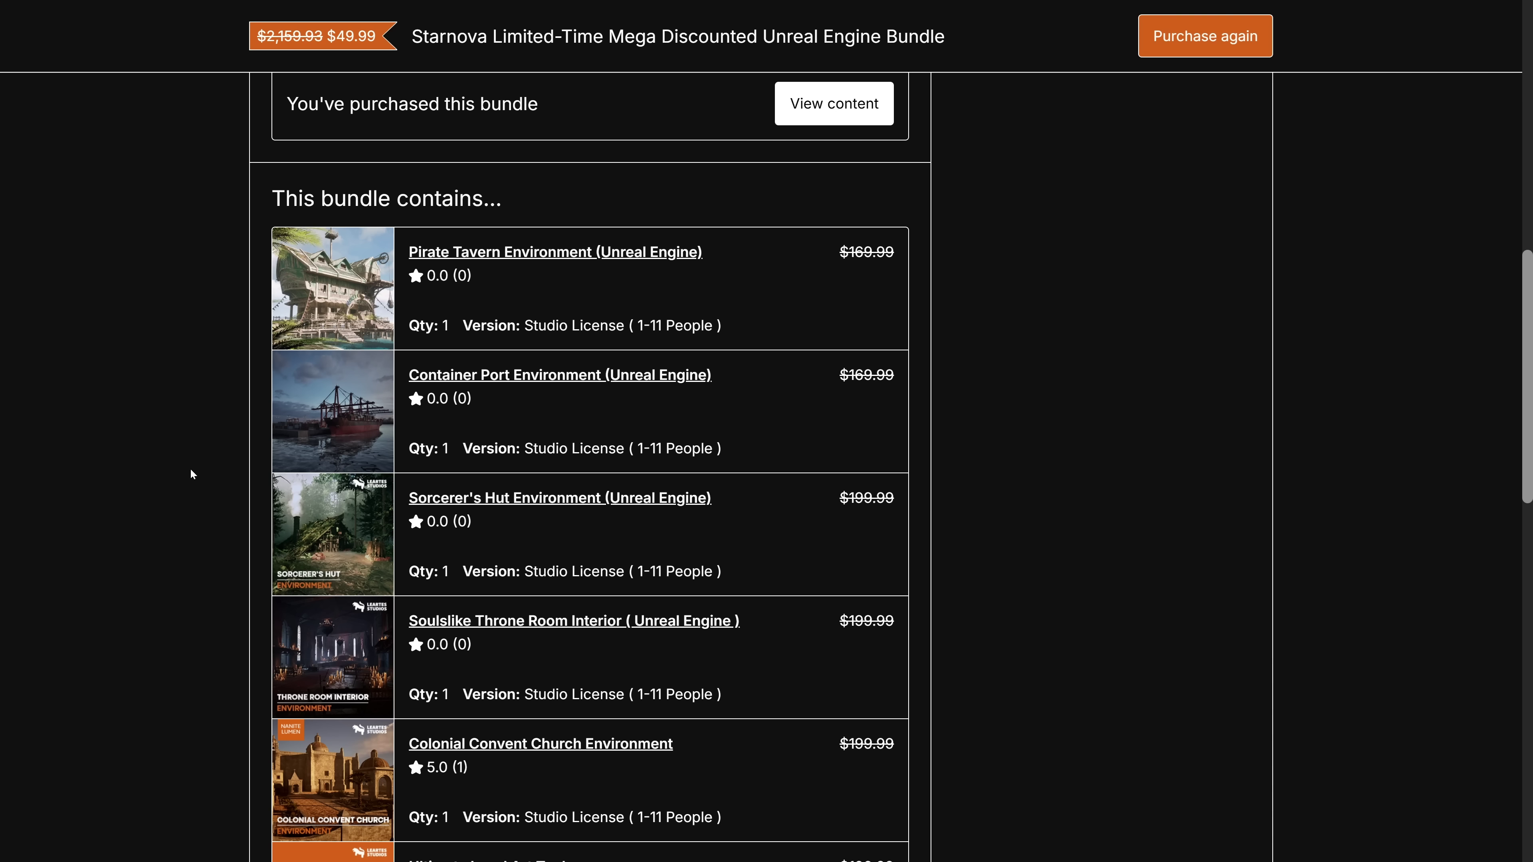
{"action": "scroll", "coordinate": [352, 407], "scroll_direction": "up", "scroll_amount": 15}
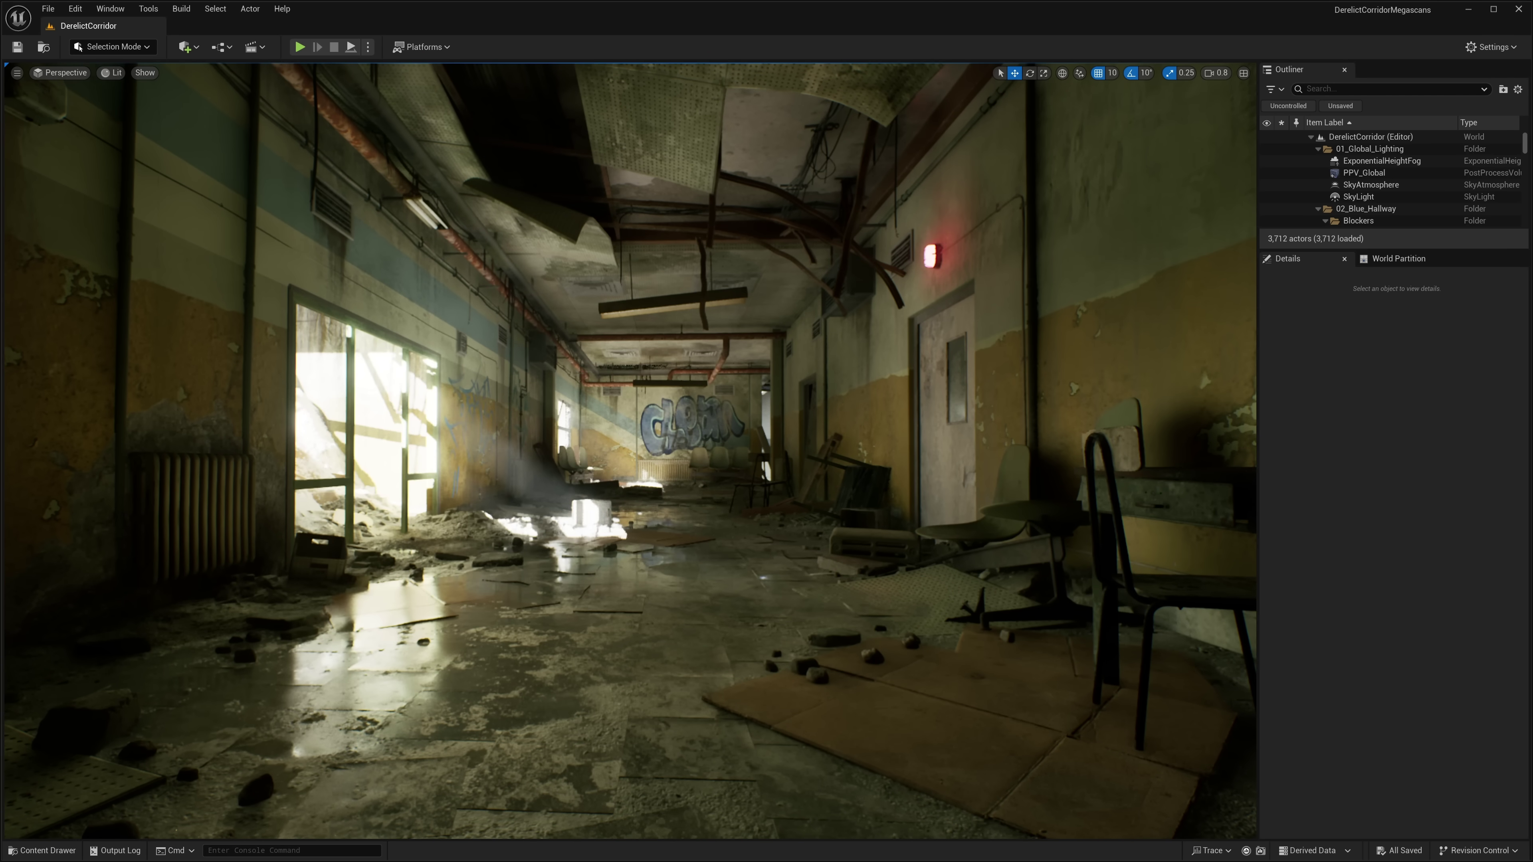
Step: In Unreal Editor, fly through the DerelictCorridor level and examine its hallways, debris and lighting
{"action": "key", "text": "w"}
{"action": "key", "text": "w"}
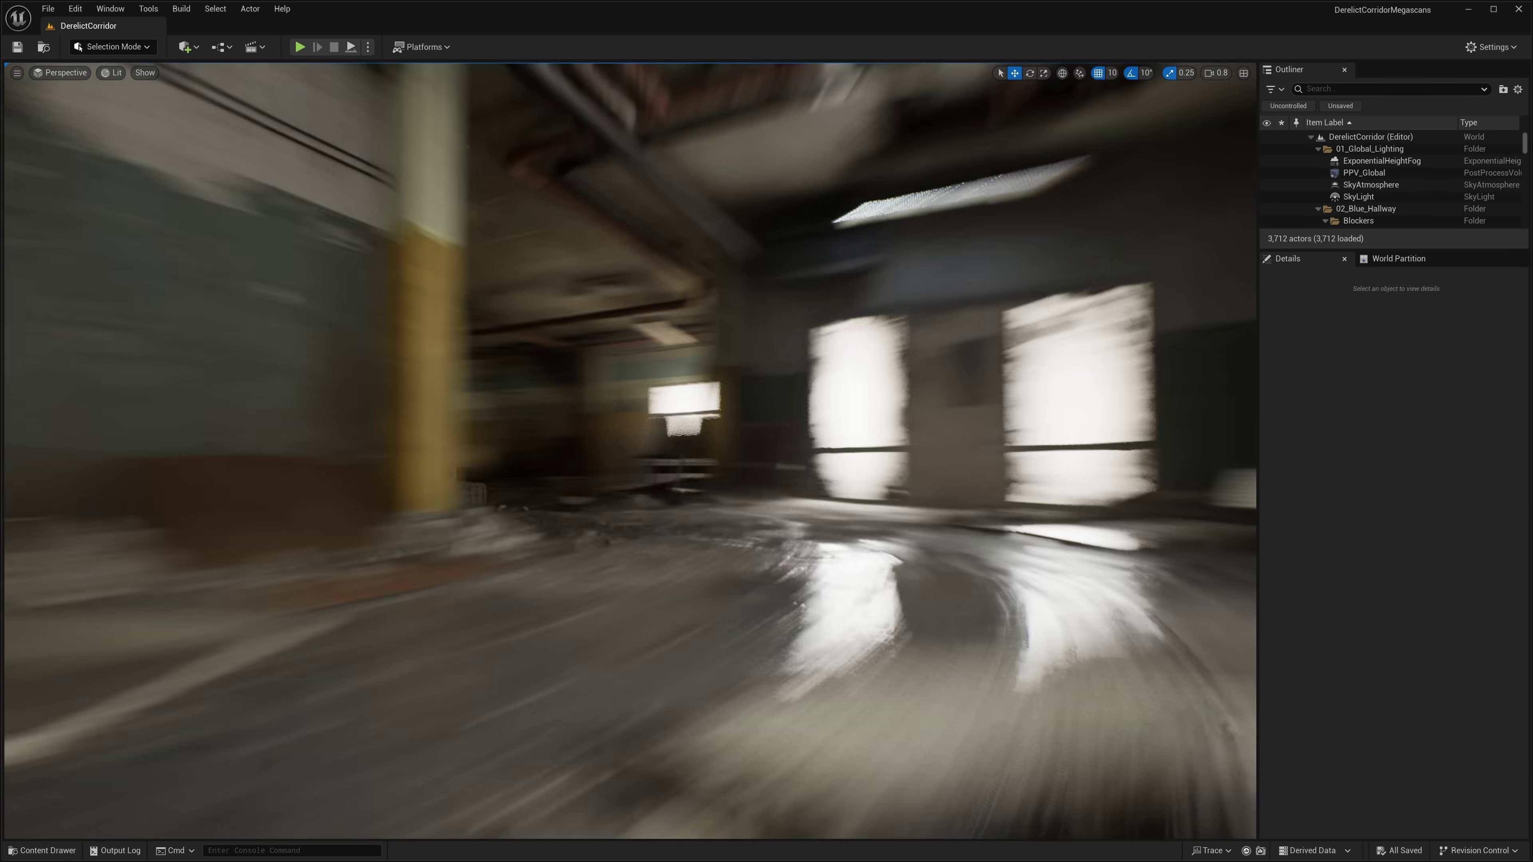
{"action": "key", "text": "w"}
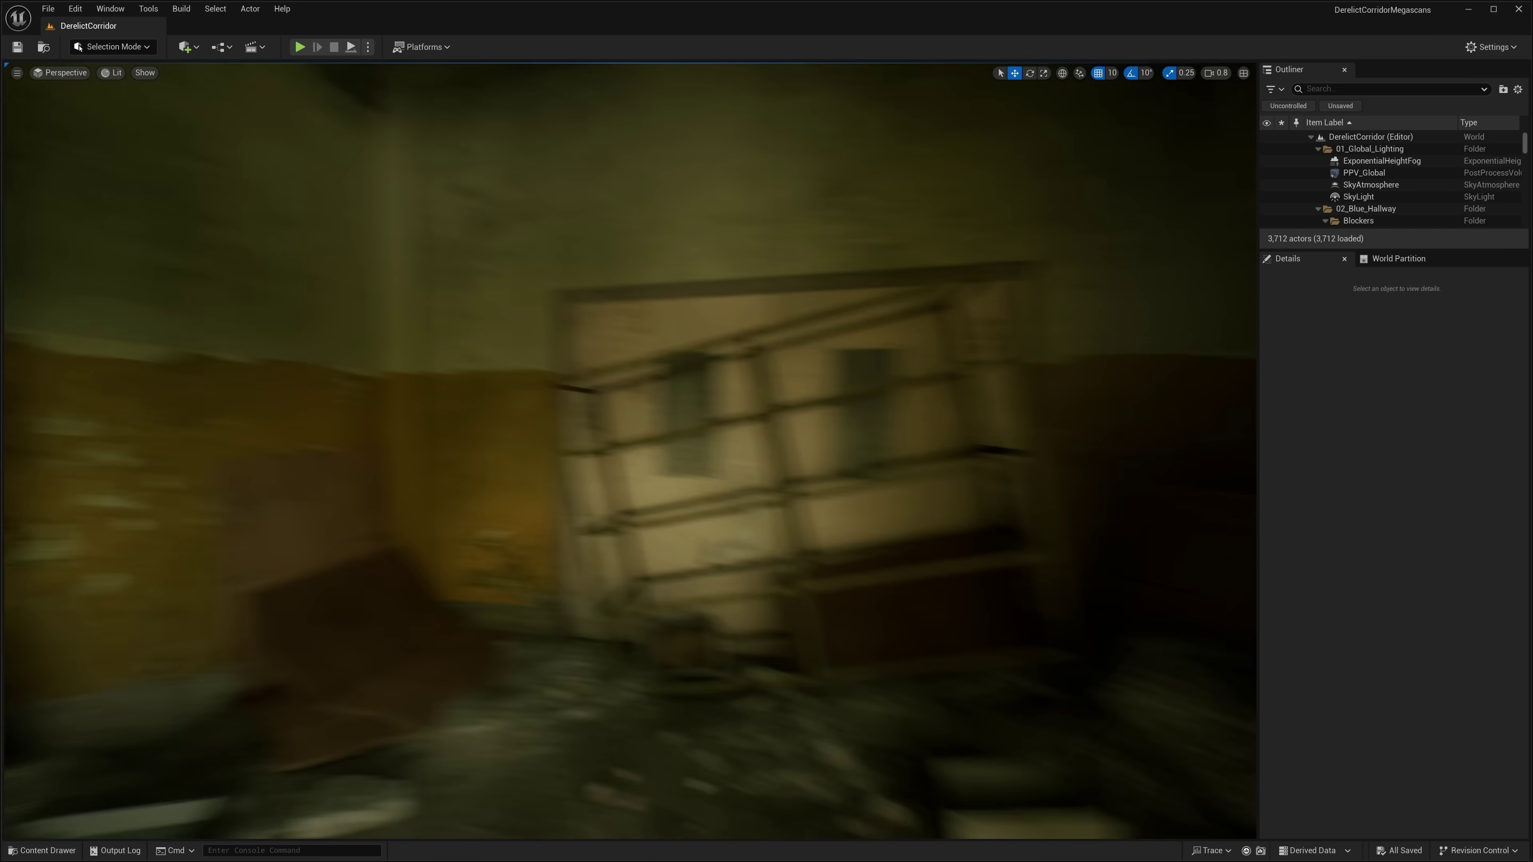
{"action": "right_click_drag", "start_coordinate": [630, 451], "coordinate": [259, 523]}
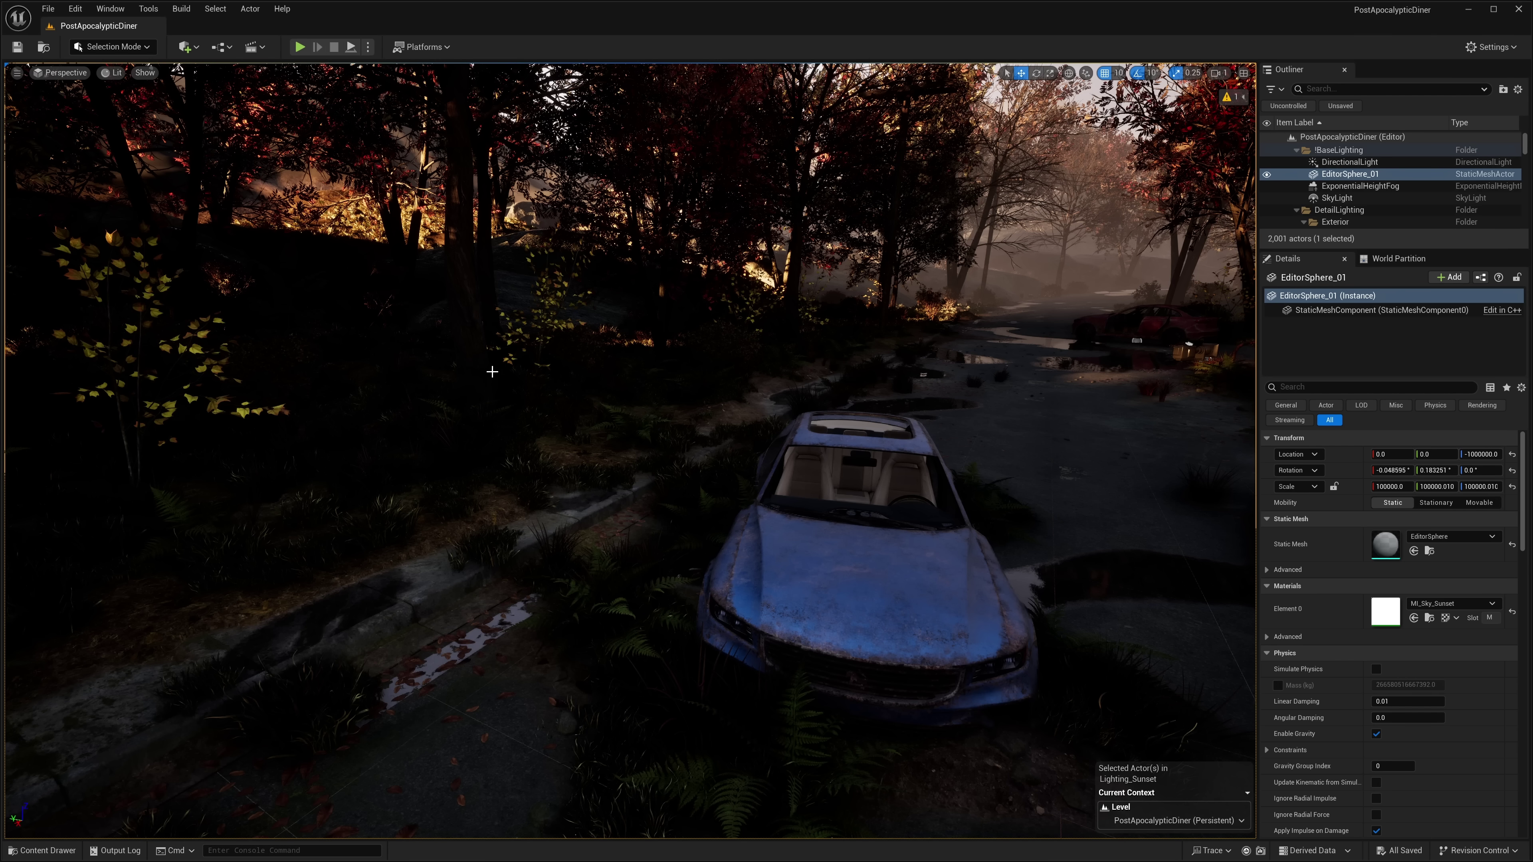
Step: Explore the PostApocalypticDiner level, from the abandoned blue car on the road to the diner's interior
{"action": "right_click", "coordinate": [595, 391]}
{"action": "left_click", "coordinate": [627, 406]}
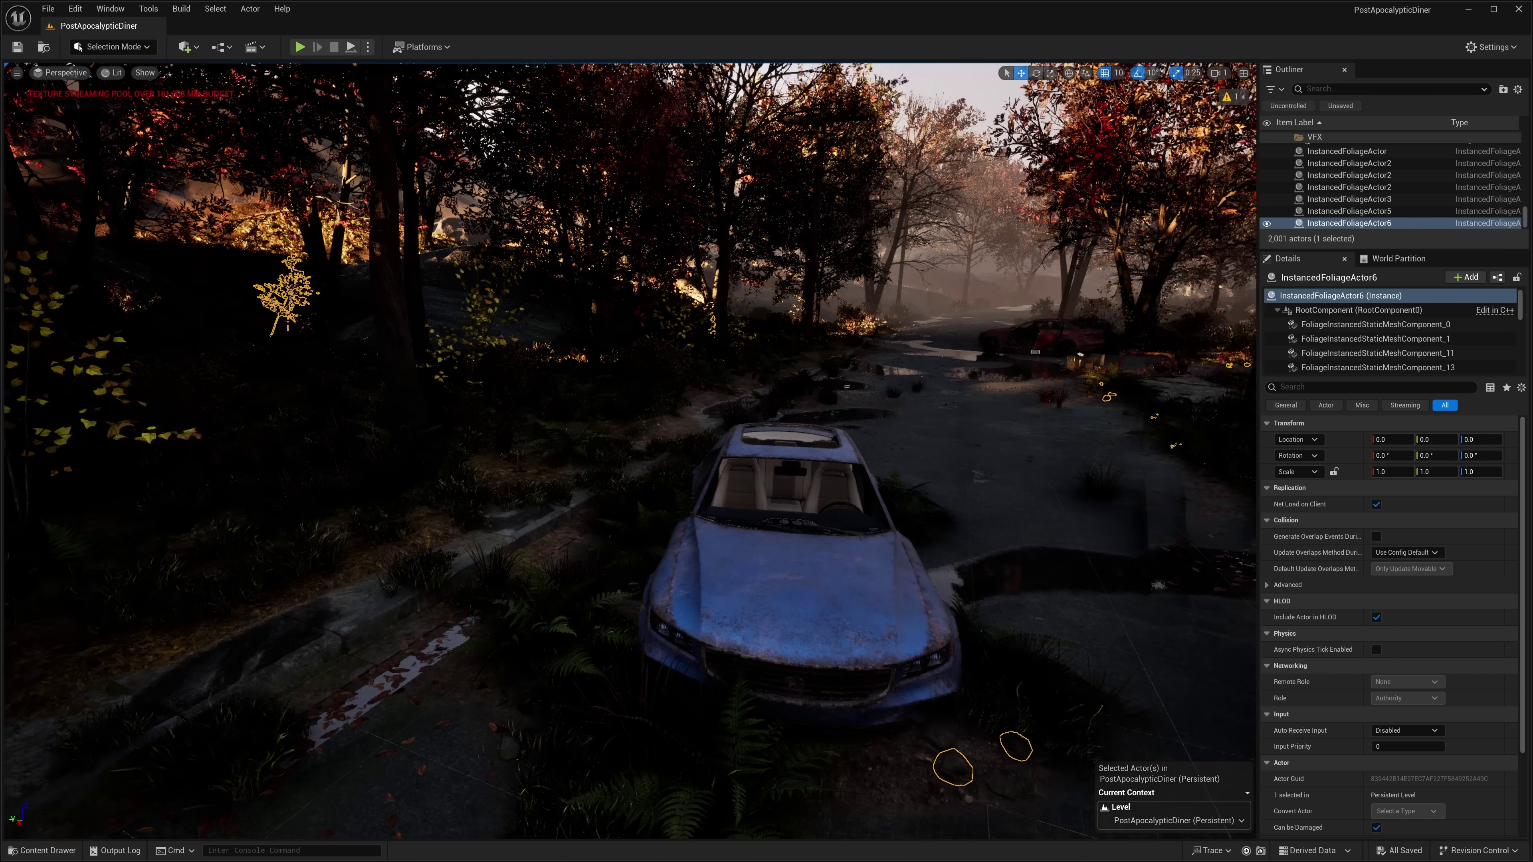
{"action": "mouse_move", "coordinate": [628, 405]}
{"action": "right_mouse_down"}
{"action": "mouse_move", "coordinate": [827, 399]}
{"action": "mouse_move", "coordinate": [628, 384]}
{"action": "mouse_move", "coordinate": [694, 335]}
{"action": "mouse_move", "coordinate": [784, 311]}
{"action": "mouse_move", "coordinate": [1014, 314]}
{"action": "mouse_move", "coordinate": [628, 406]}
{"action": "right_mouse_up"}
{"action": "key", "text": "w"}
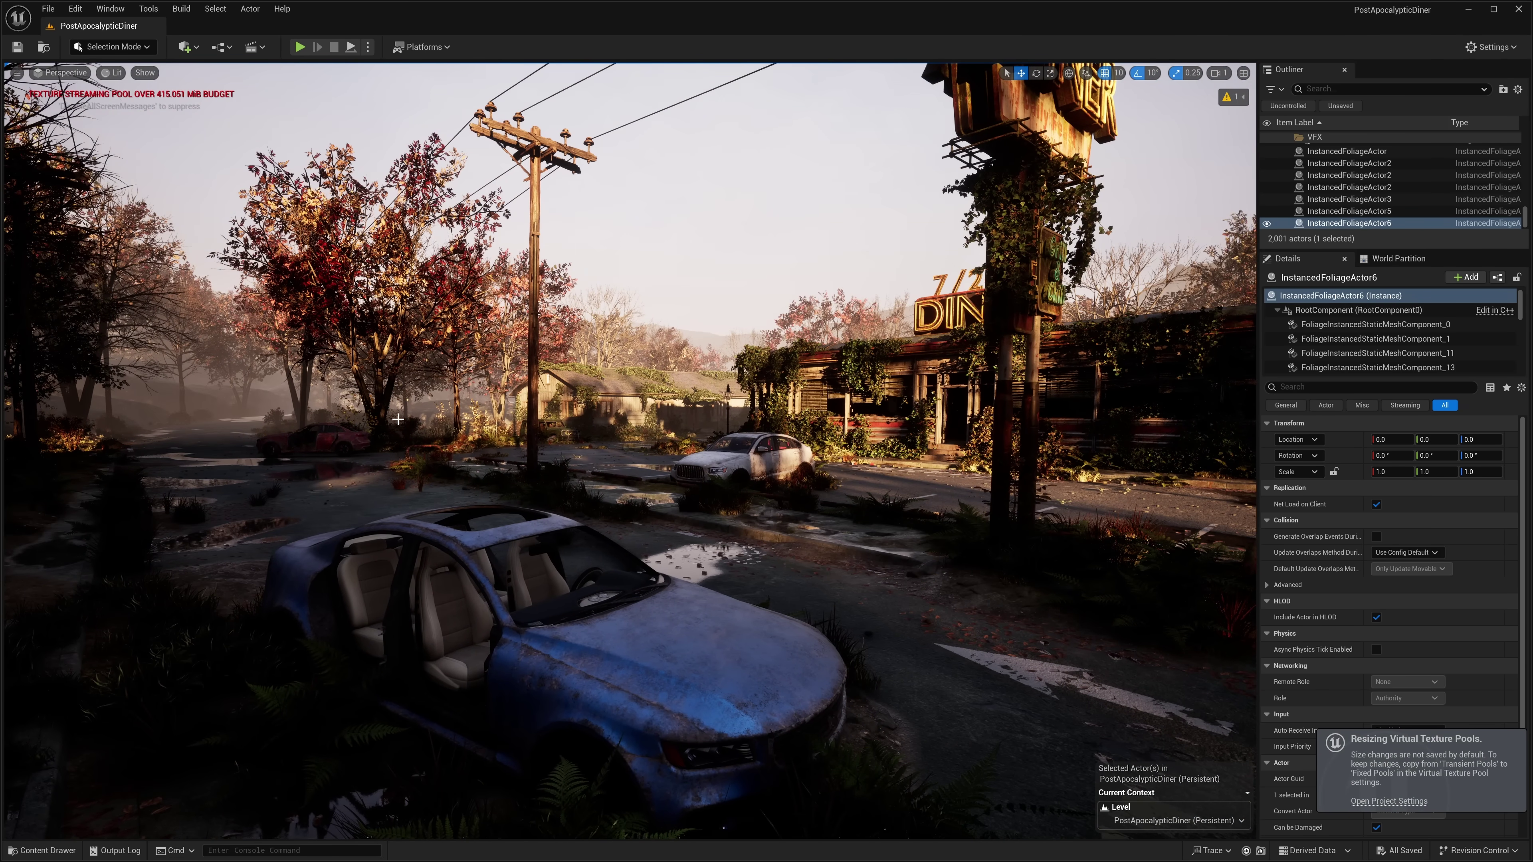
{"action": "right_click_drag", "start_coordinate": [398, 419], "coordinate": [398, 419]}
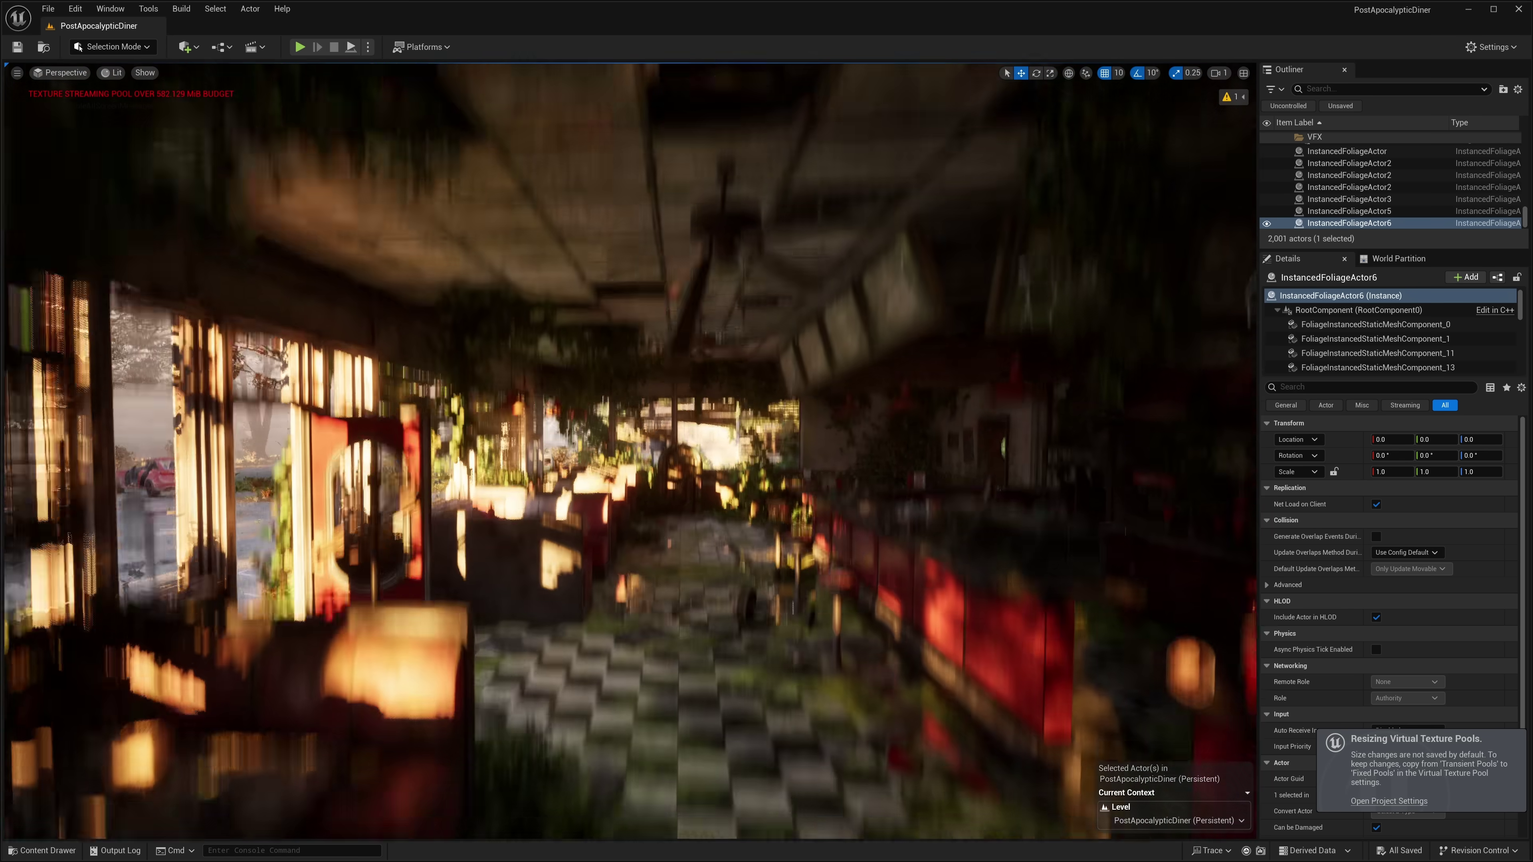
{"action": "right_click_drag", "start_coordinate": [398, 419], "coordinate": [397, 419]}
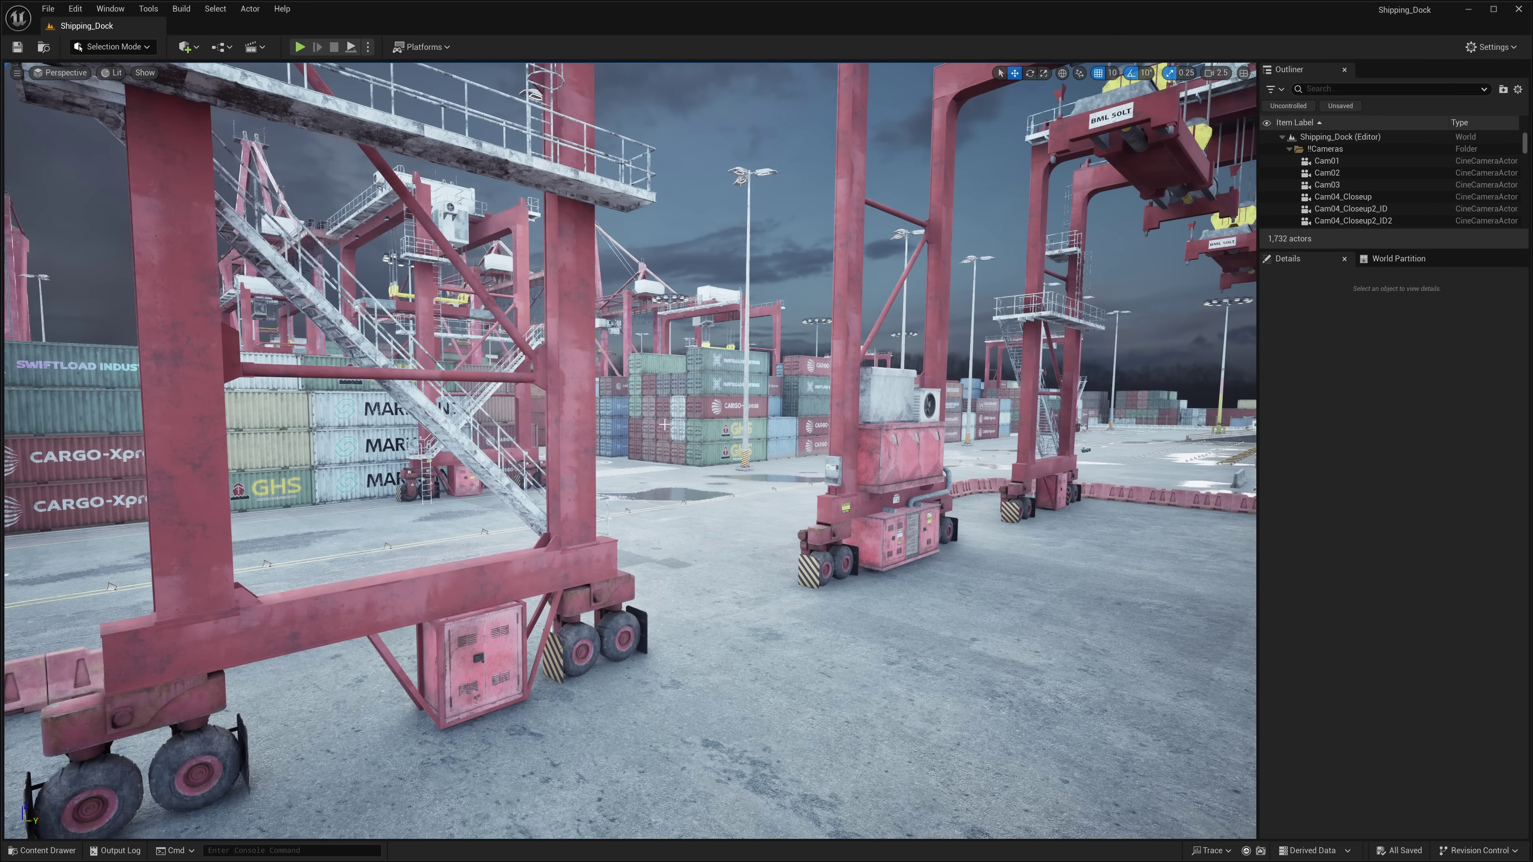
Step: Fly around the Shipping_Dock level and examine the cranes, container stacks and dock buildings
{"action": "right_click_drag", "start_coordinate": [630, 450], "coordinate": [730, 481]}
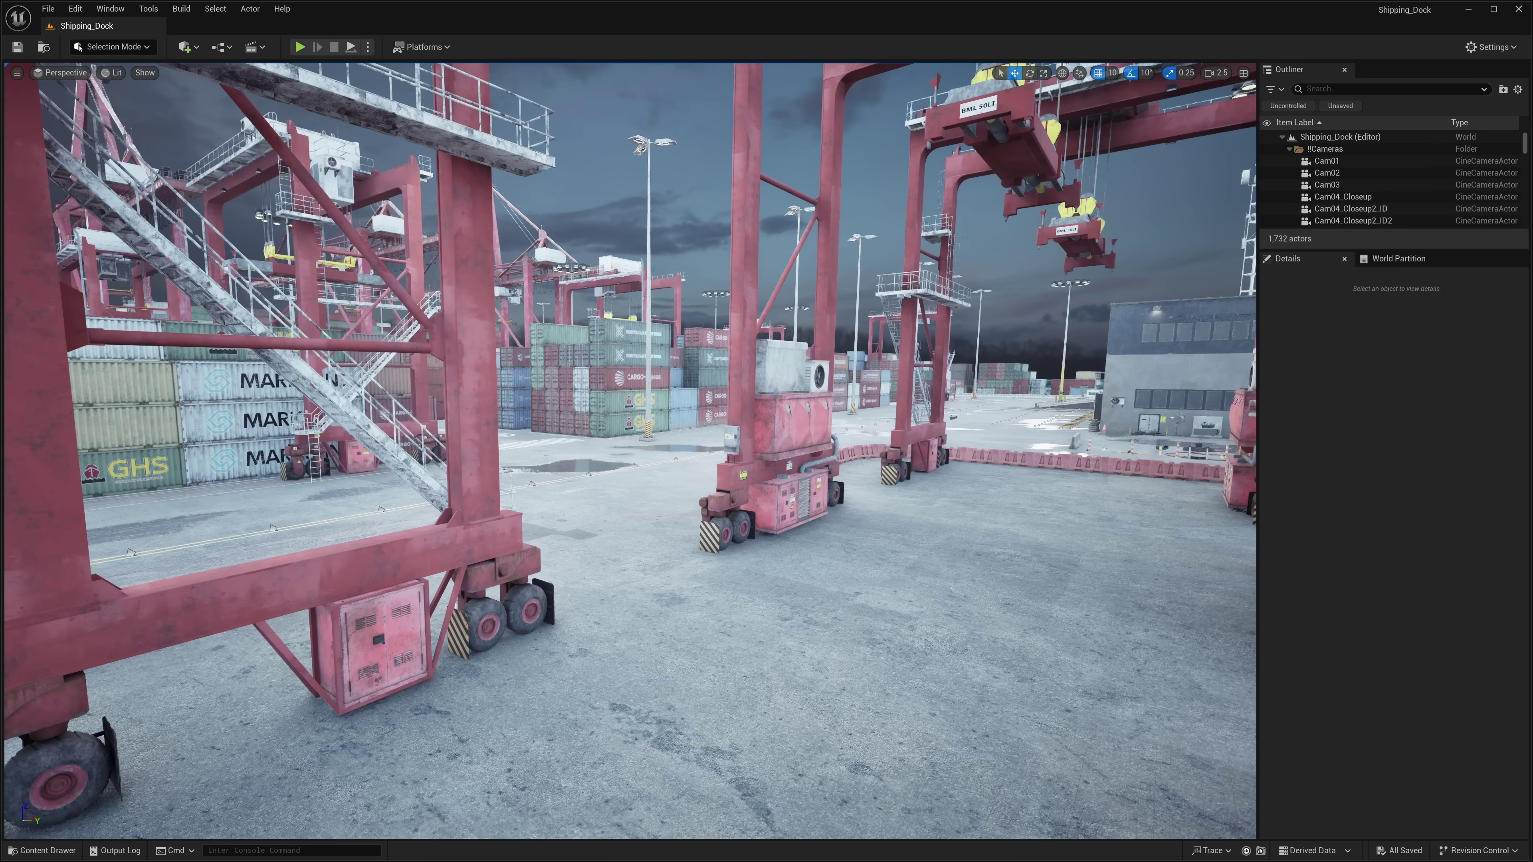
{"action": "right_click_drag", "start_coordinate": [397, 419], "coordinate": [398, 419]}
{"action": "right_click_drag", "start_coordinate": [630, 451], "coordinate": [811, 450]}
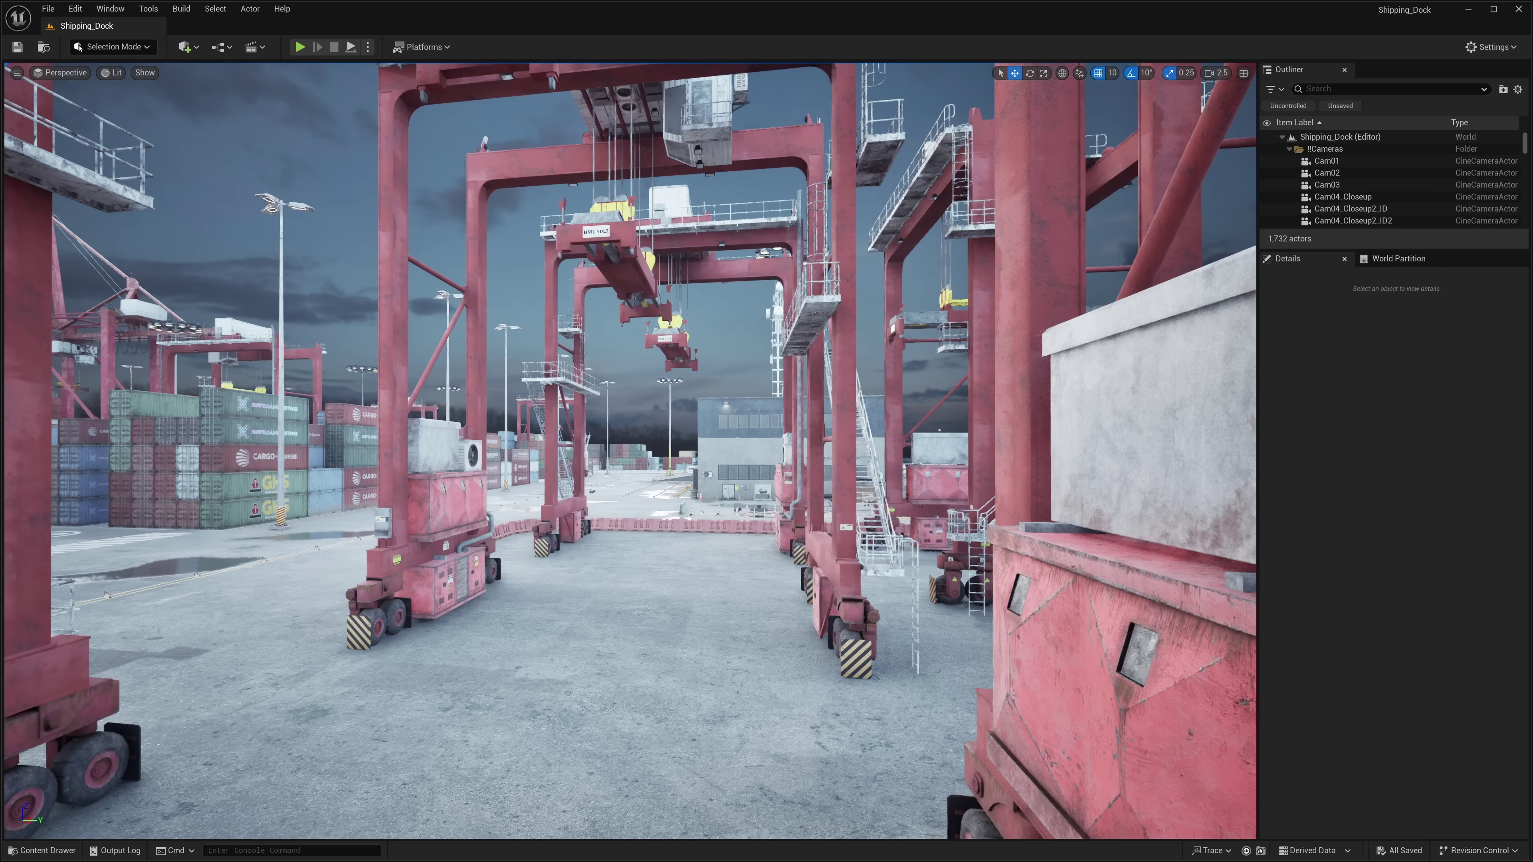
{"action": "mouse_move", "coordinate": [630, 450]}
{"action": "right_mouse_down"}
{"action": "mouse_move", "coordinate": [630, 398]}
{"action": "mouse_move", "coordinate": [609, 459]}
{"action": "right_mouse_up"}
{"action": "right_click_drag", "start_coordinate": [397, 419], "coordinate": [398, 419]}
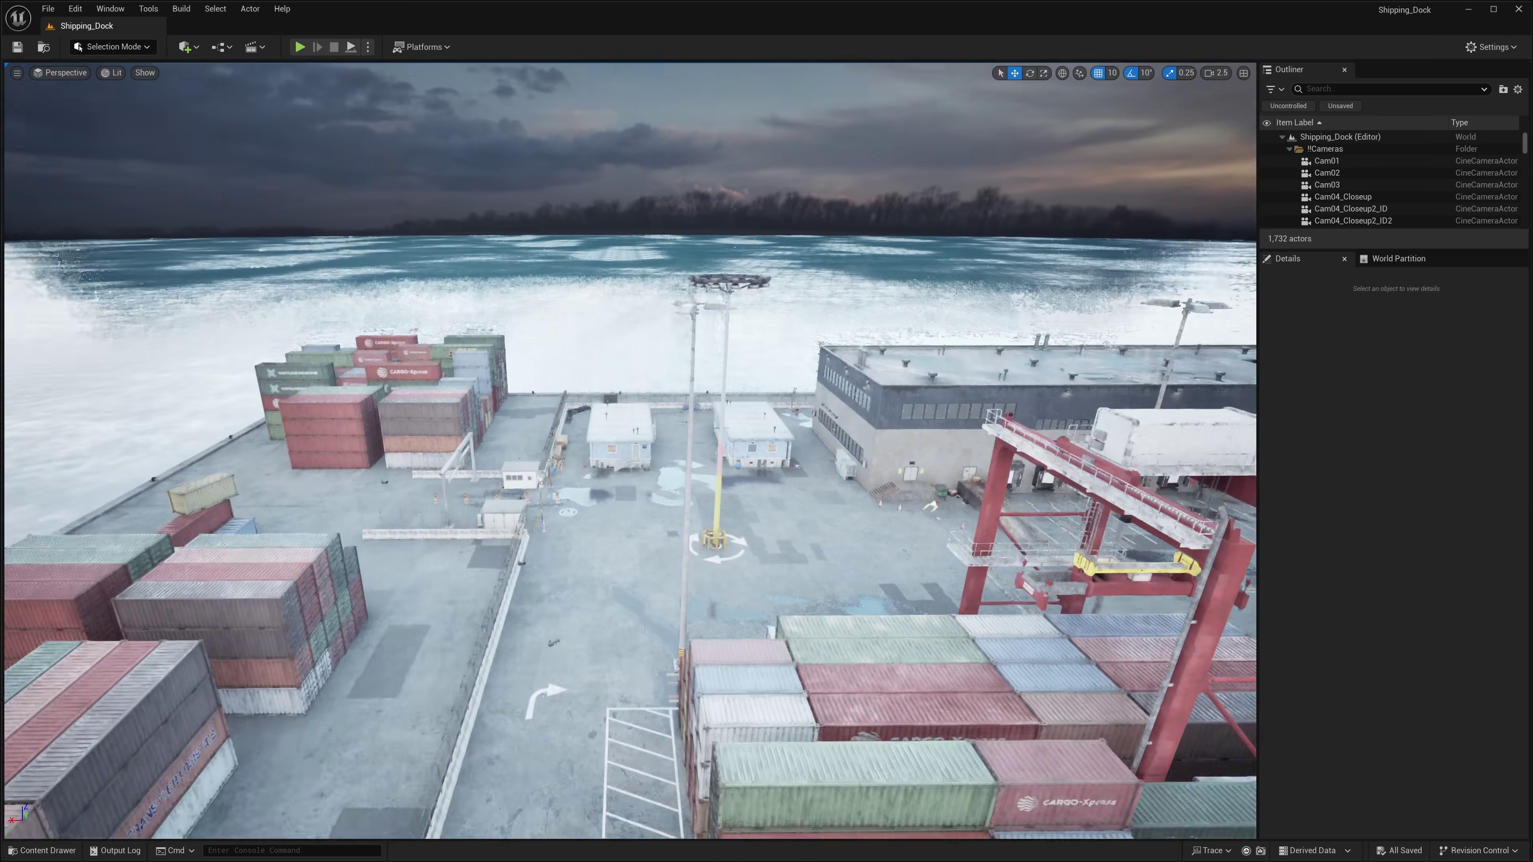
{"action": "key", "text": "w"}
{"action": "right_click_drag", "start_coordinate": [630, 450], "coordinate": [875, 555]}
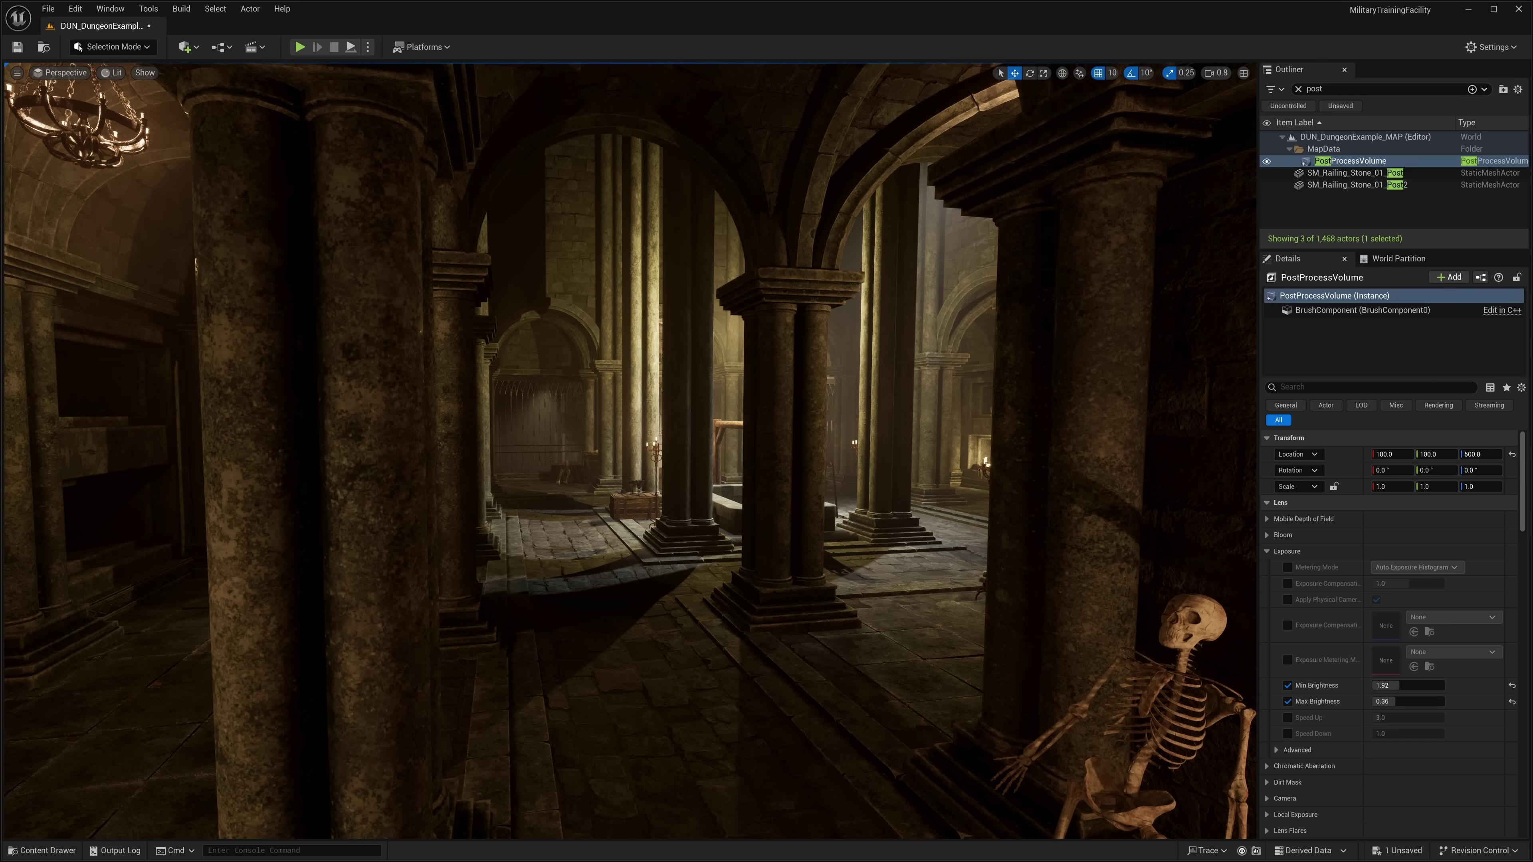
Step: Walk through the dungeon example level and examine its stone columns, arches and barred gate
{"action": "right_click_drag", "start_coordinate": [630, 450], "coordinate": [781, 472]}
{"action": "key", "text": "w"}
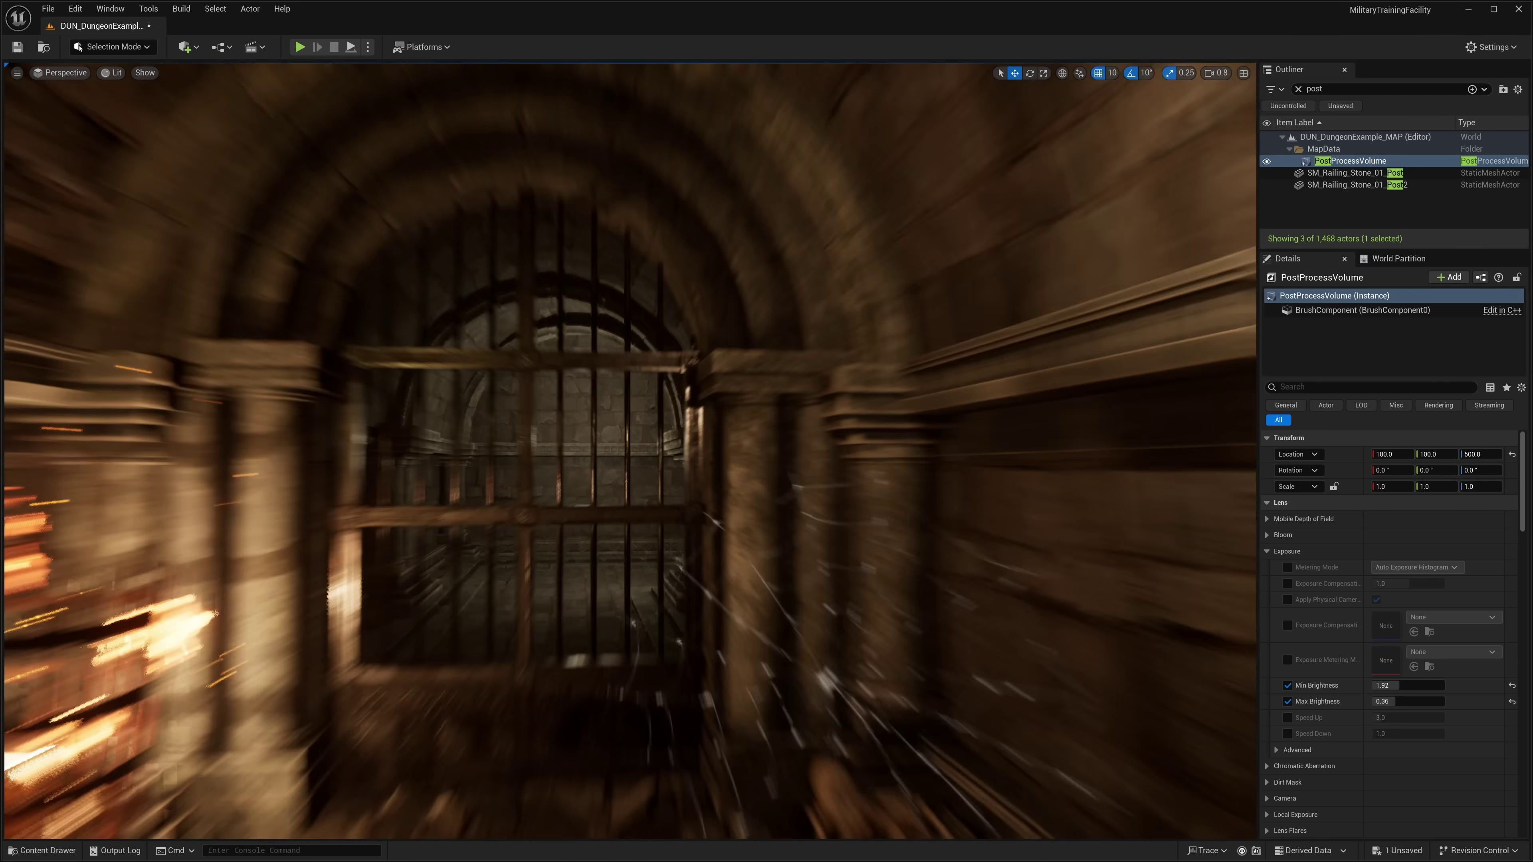
{"action": "right_click_drag", "start_coordinate": [782, 472], "coordinate": [781, 472]}
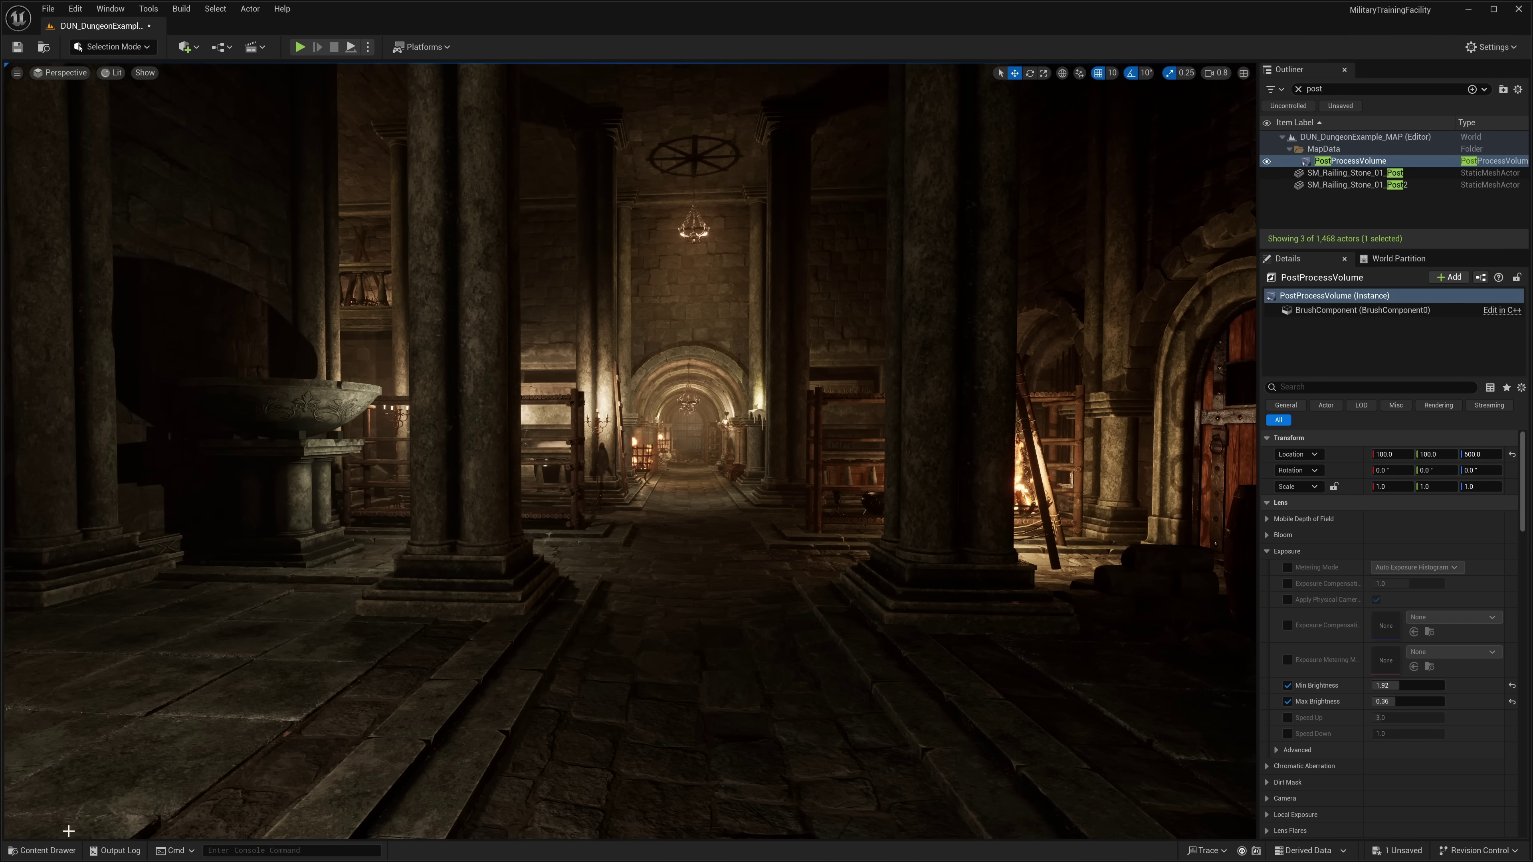
Step: Open the Demonstration level from MilitaryFiringRange/FiringRange/Maps without saving the dungeon map
{"action": "left_click", "coordinate": [45, 850]}
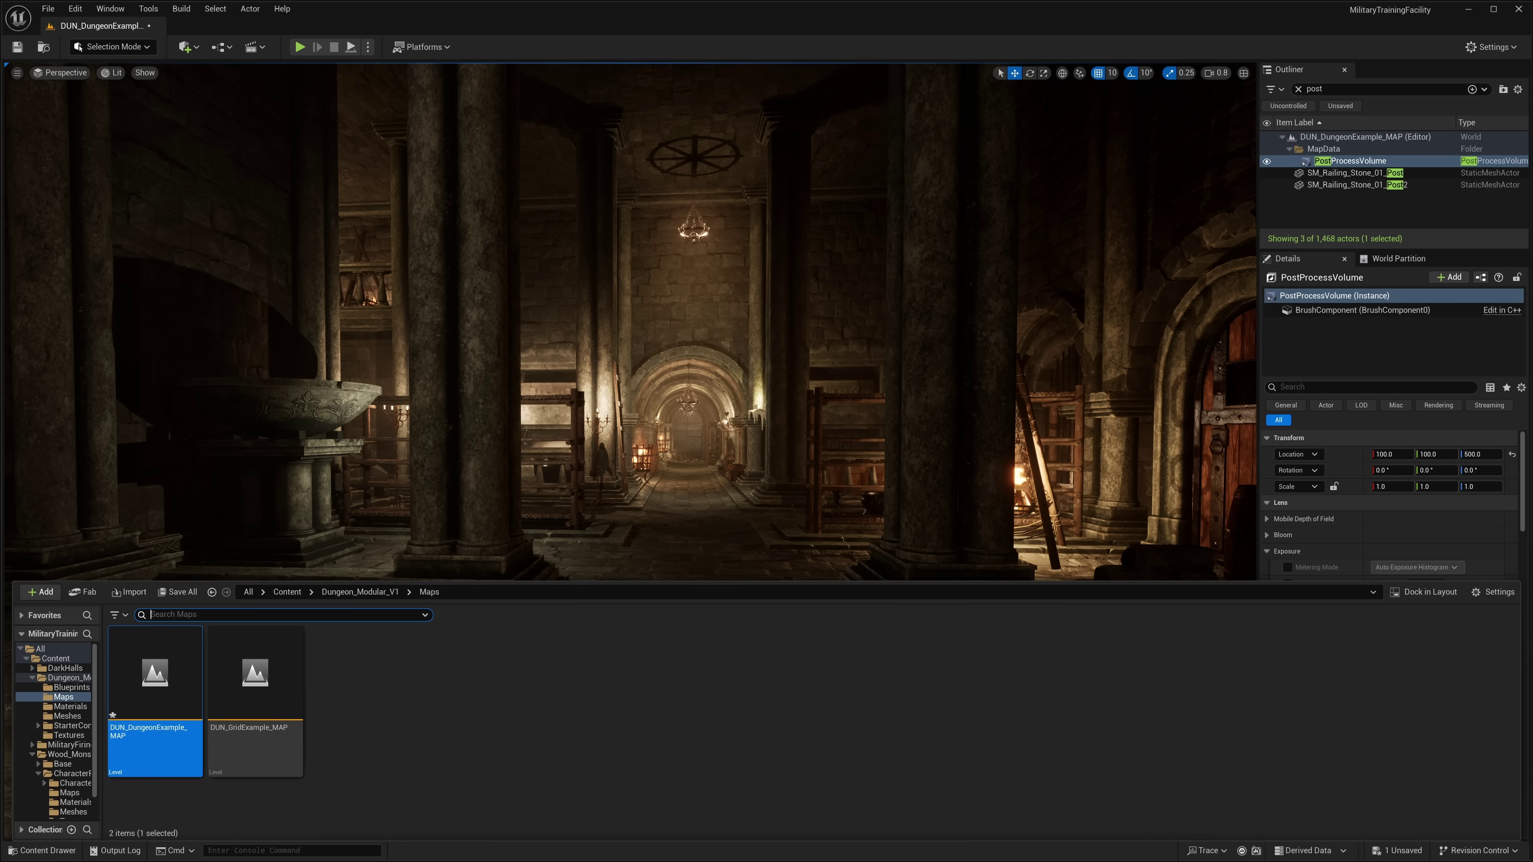
{"action": "left_click", "coordinate": [286, 592]}
{"action": "double_click", "coordinate": [342, 689]}
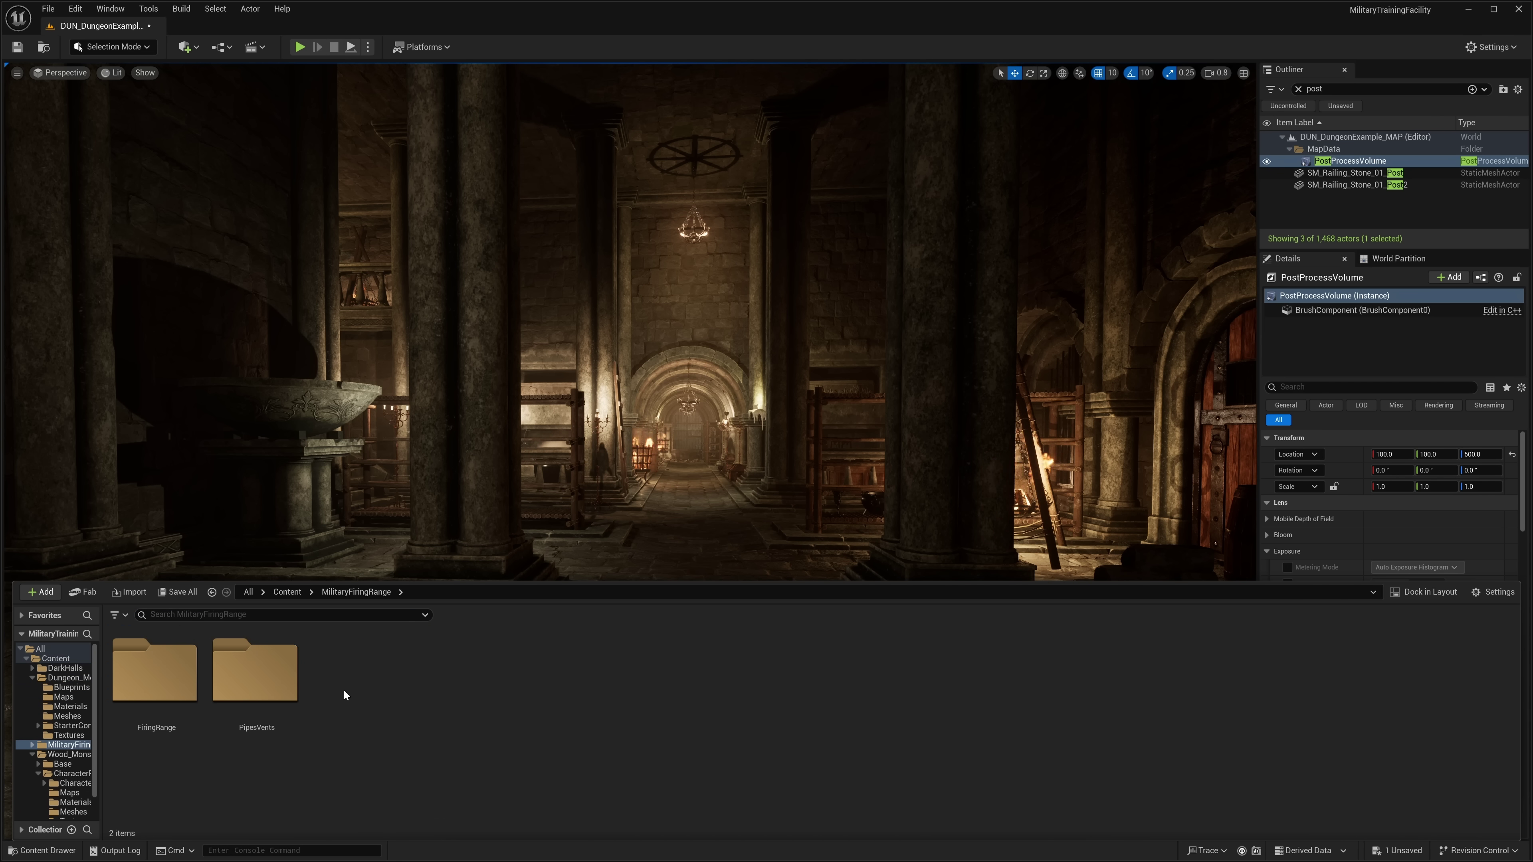
{"action": "double_click", "coordinate": [159, 673]}
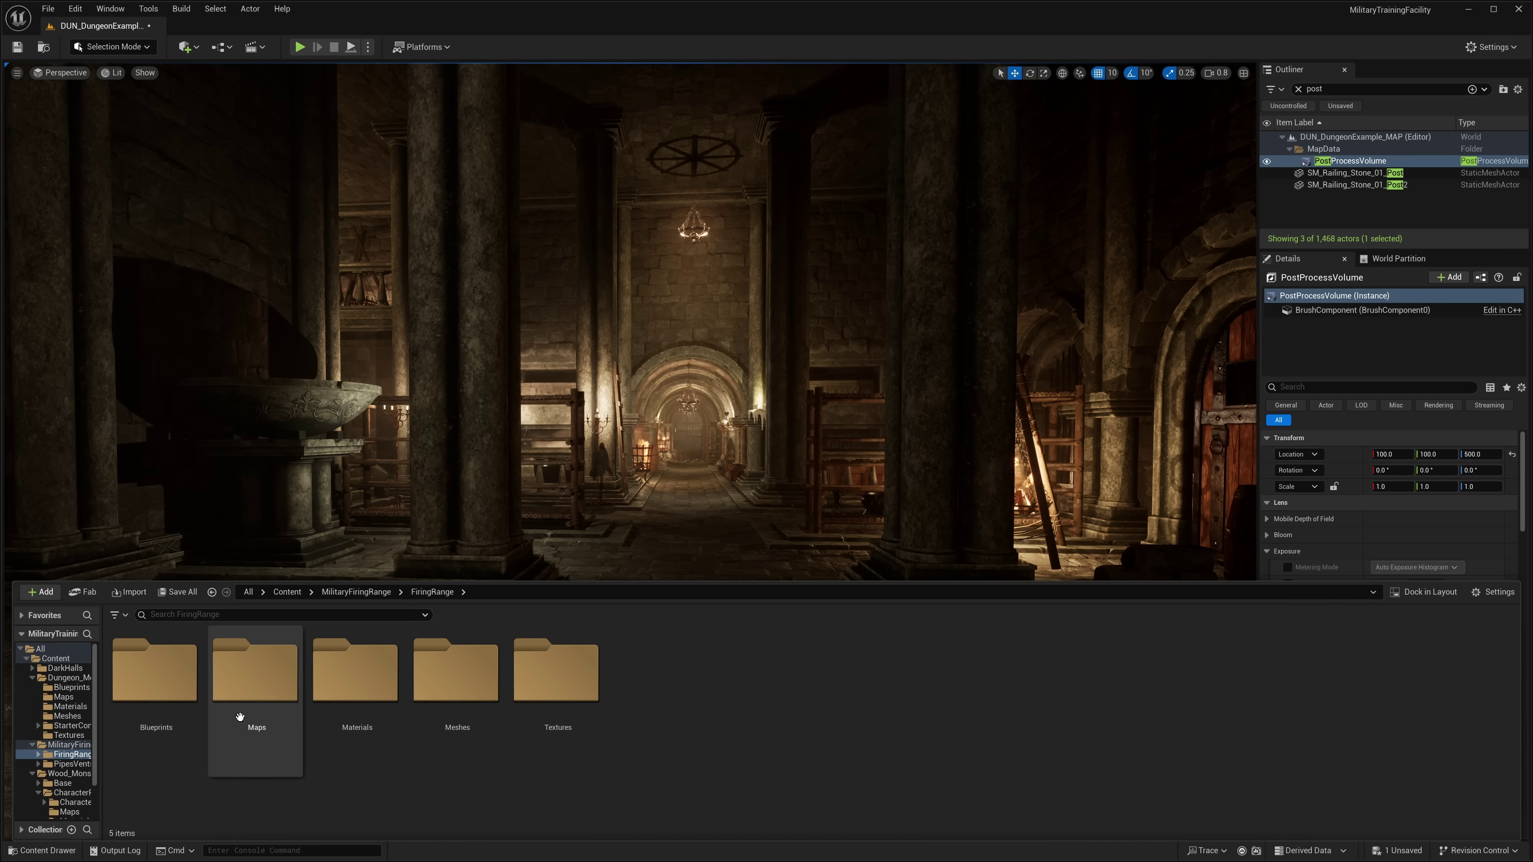
{"action": "double_click", "coordinate": [255, 671]}
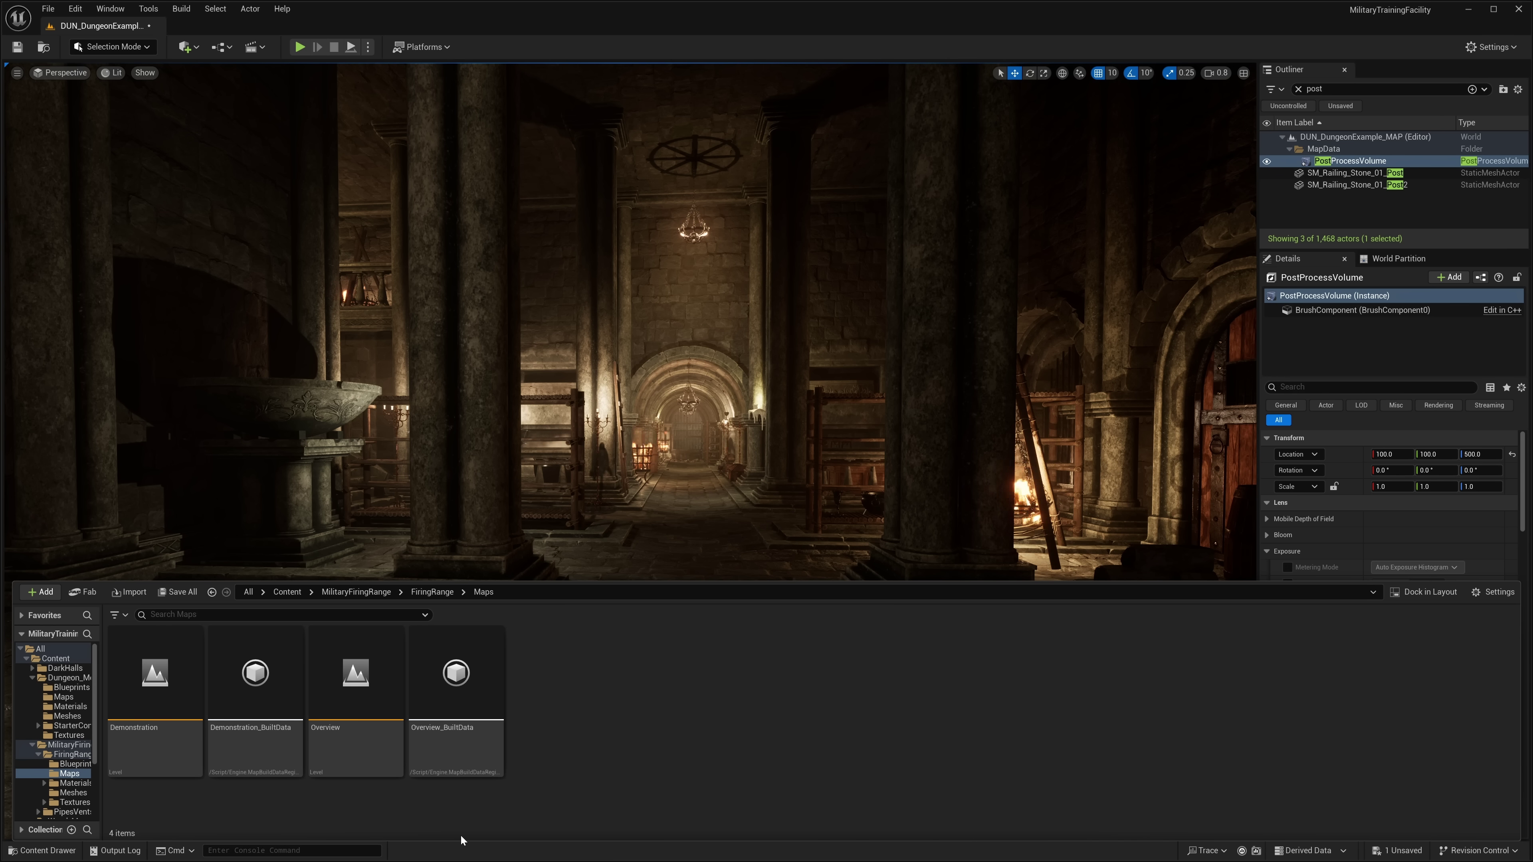
{"action": "double_click", "coordinate": [149, 684]}
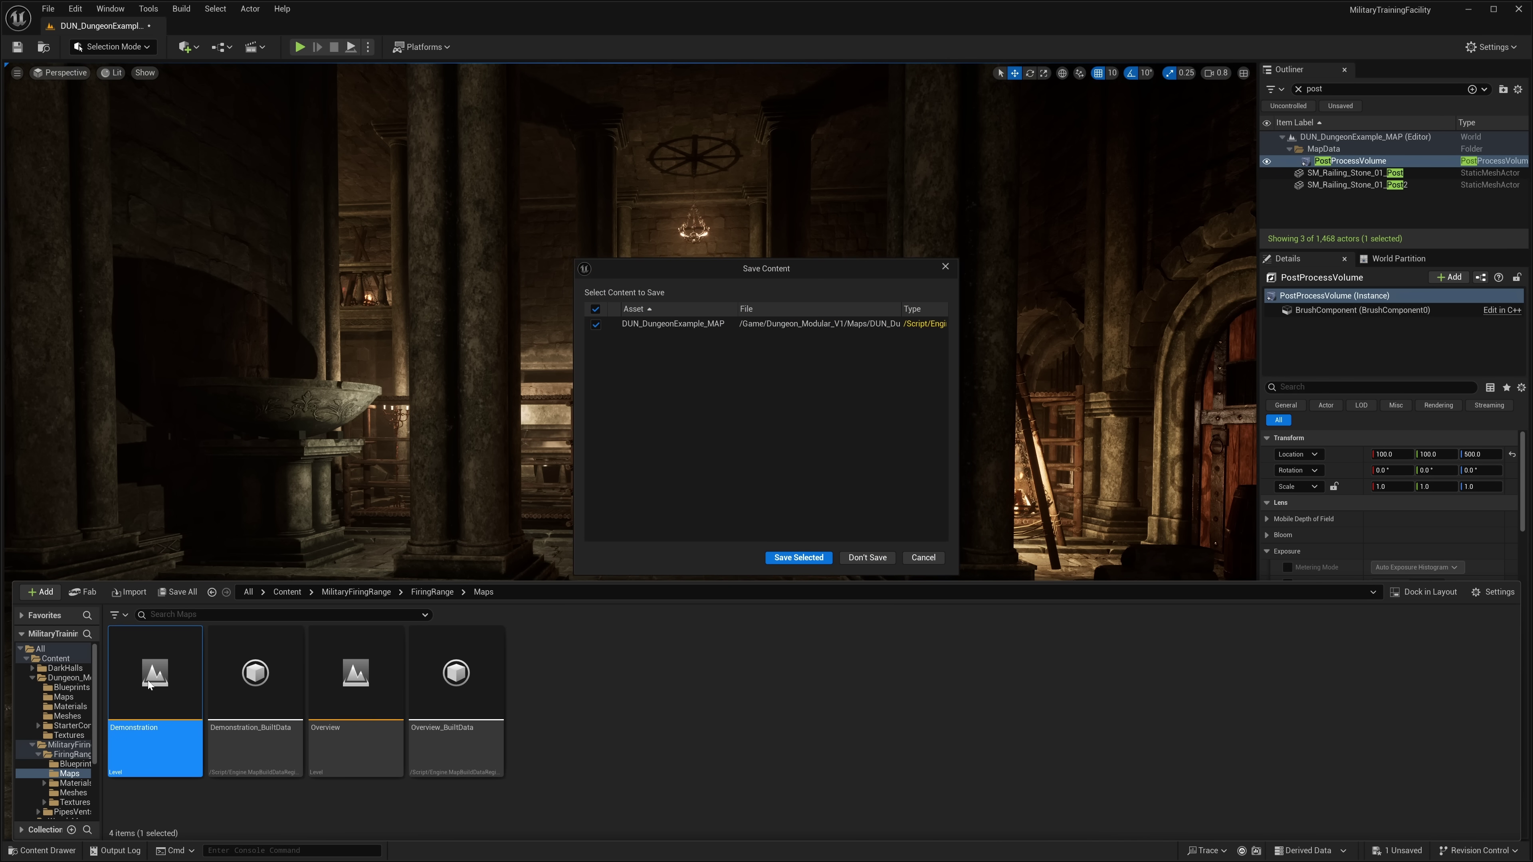
{"action": "left_click", "coordinate": [872, 557]}
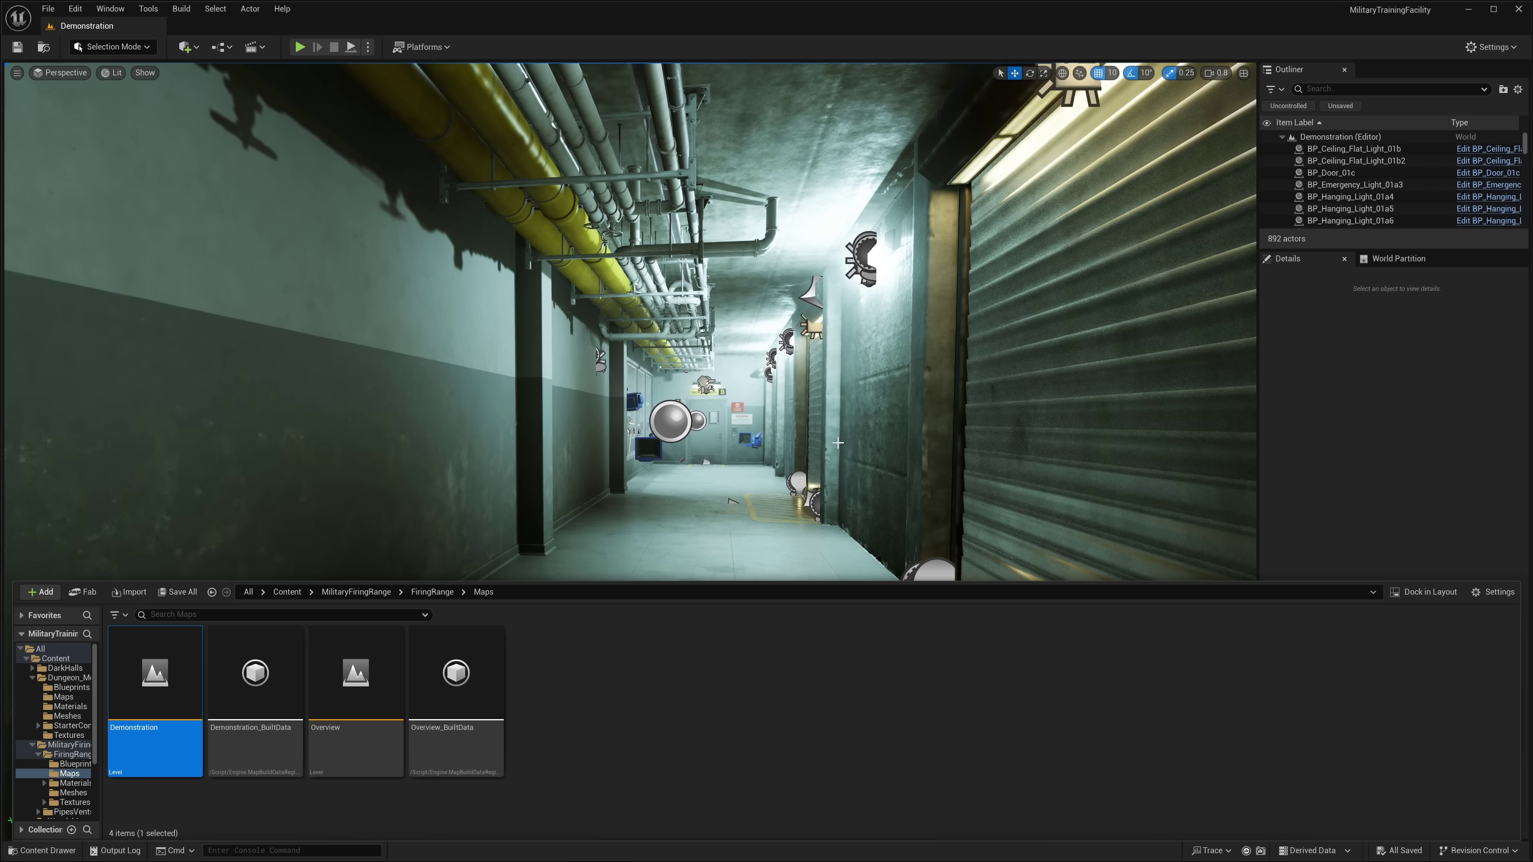
Step: Hide the content drawer and the editor icons to clear the view of the firing range level
{"action": "right_click_drag", "start_coordinate": [838, 442], "coordinate": [842, 387]}
{"action": "left_click", "coordinate": [814, 441]}
{"action": "key", "text": "ctrl+space"}
{"action": "key", "text": "g"}
Step: Fly through the firing range facility to the shooting lanes and examine the hanging targets
{"action": "right_click_drag", "start_coordinate": [779, 459], "coordinate": [422, 452]}
{"action": "key", "text": "w"}
{"action": "key", "text": "s"}
{"action": "key", "text": "w"}
{"action": "right_click_drag", "start_coordinate": [630, 453], "coordinate": [580, 453]}
{"action": "right_click_drag", "start_coordinate": [778, 459], "coordinate": [729, 458]}
{"action": "key", "text": "w"}
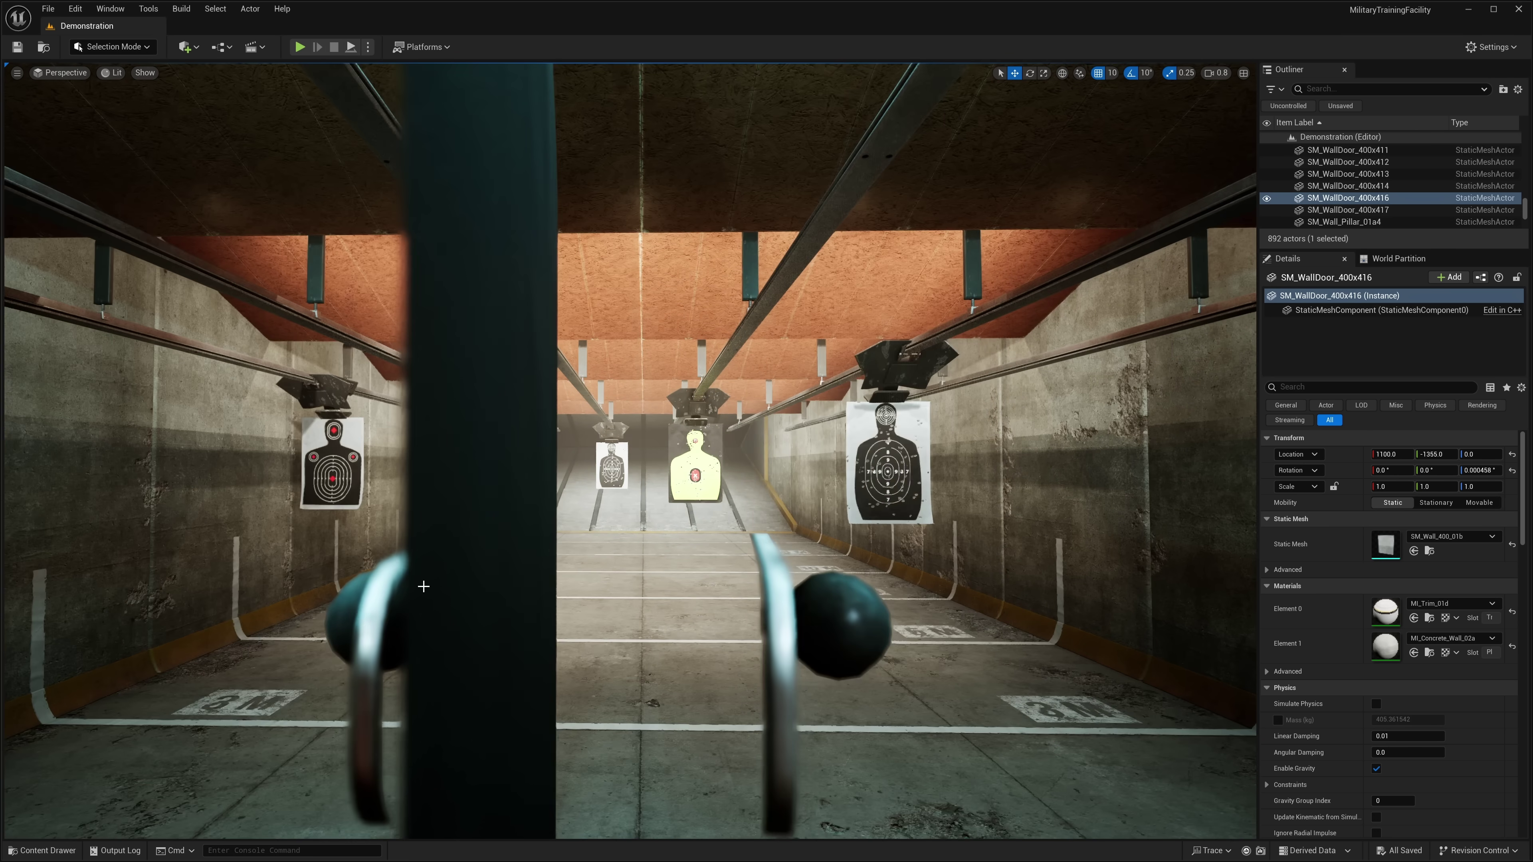
Step: Browse the Wood_Monster content folders and open the wood_monster_Overview level from CharacterParts/Maps
{"action": "left_click", "coordinate": [43, 851]}
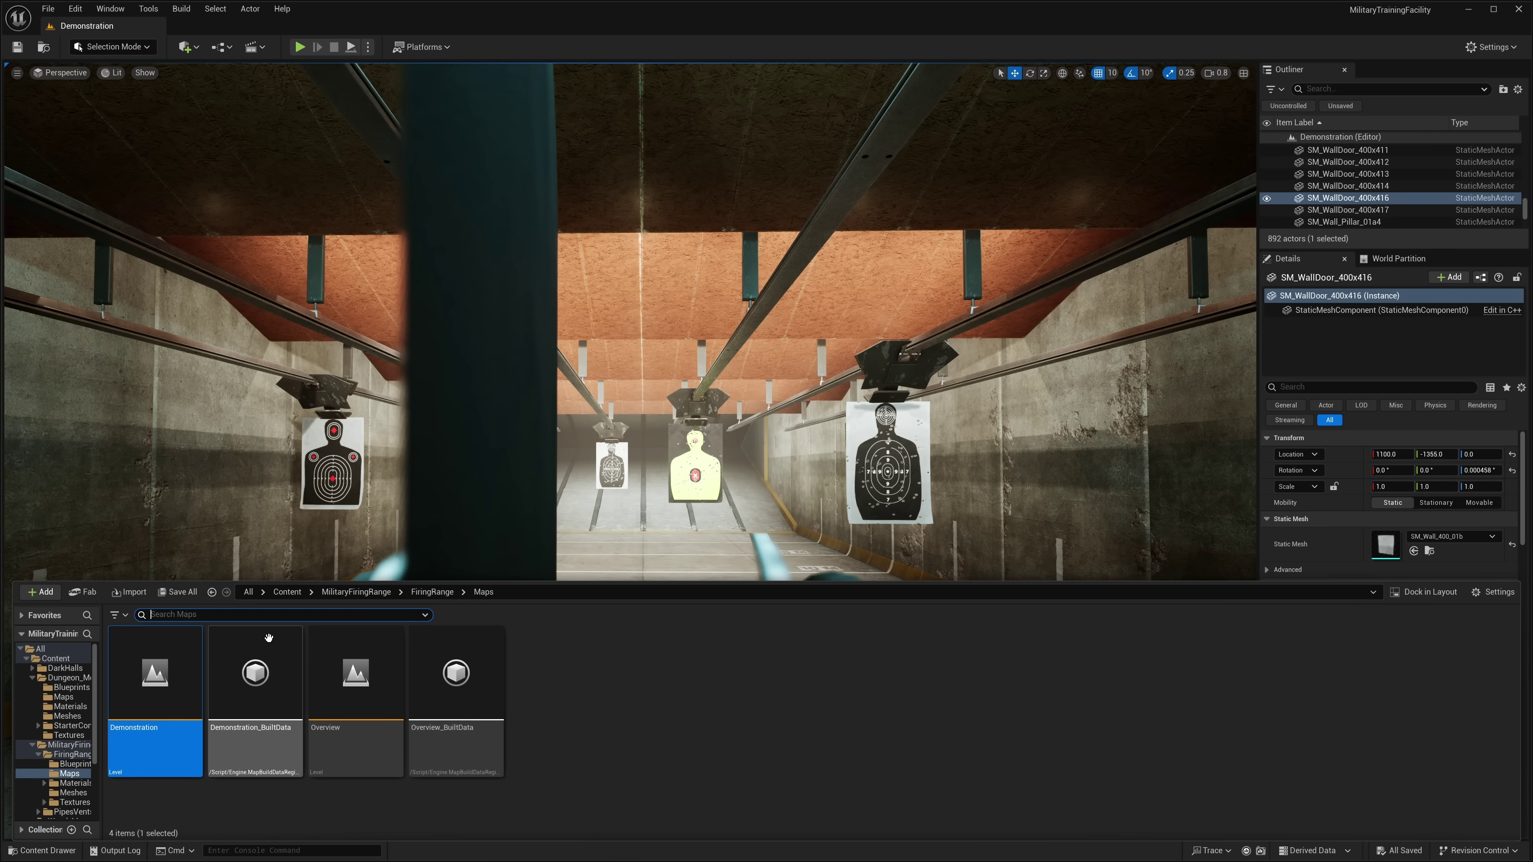
{"action": "left_click", "coordinate": [287, 592]}
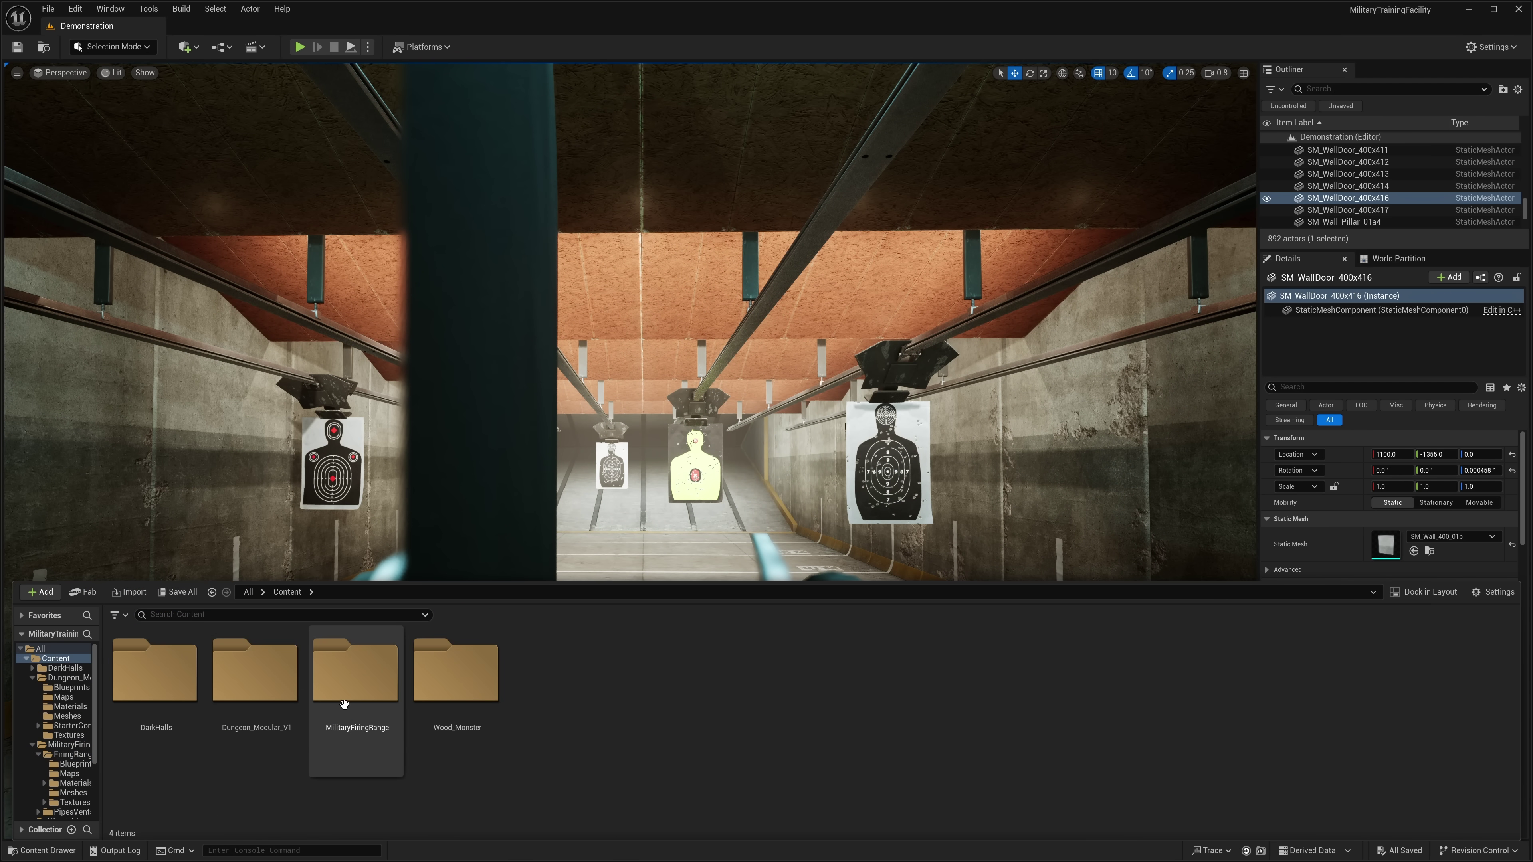
{"action": "double_click", "coordinate": [433, 698]}
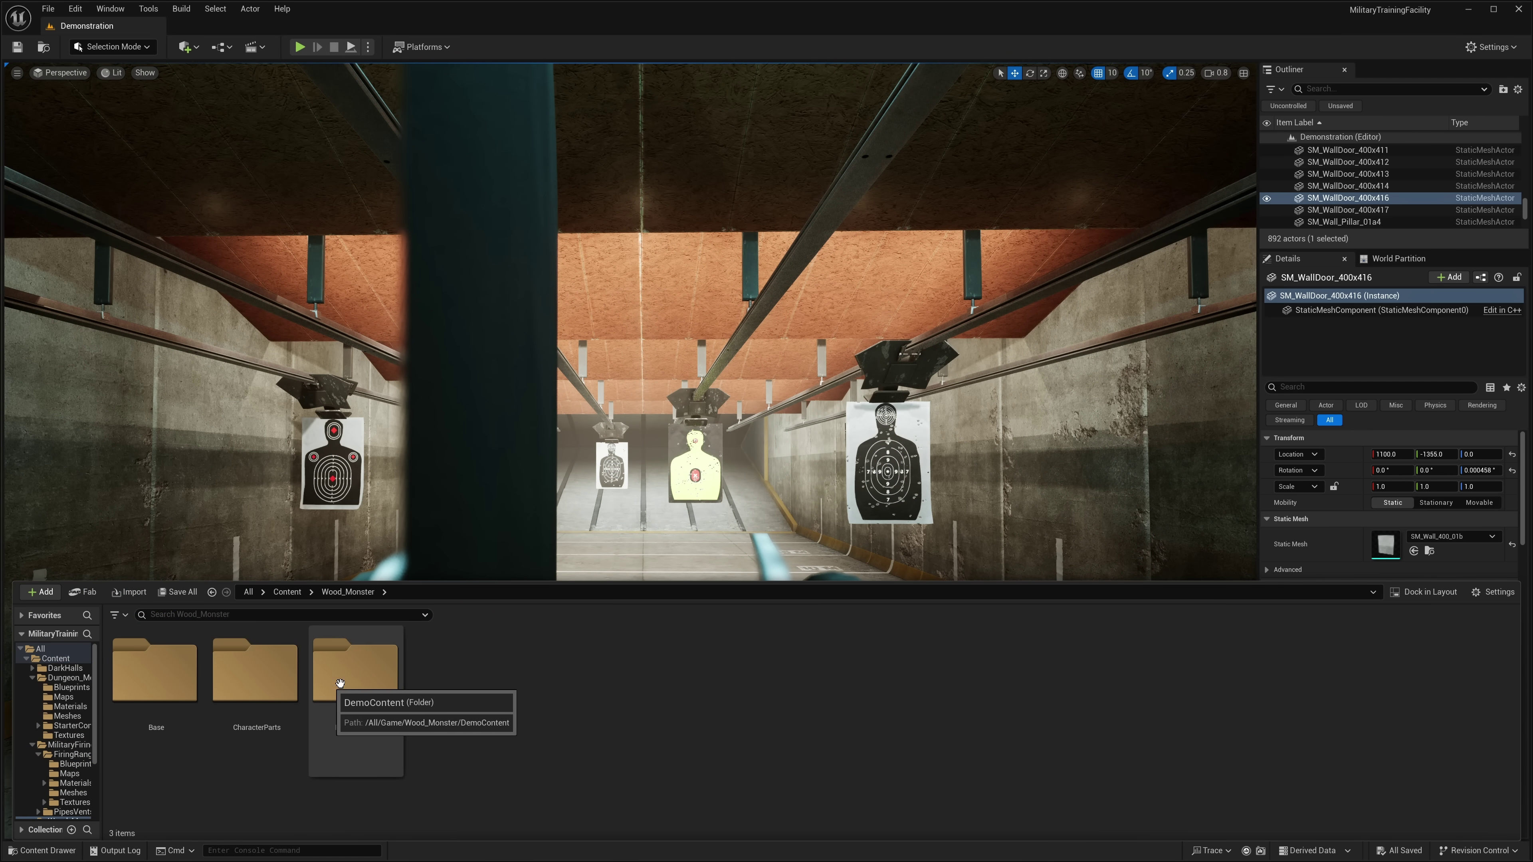
{"action": "double_click", "coordinate": [378, 674]}
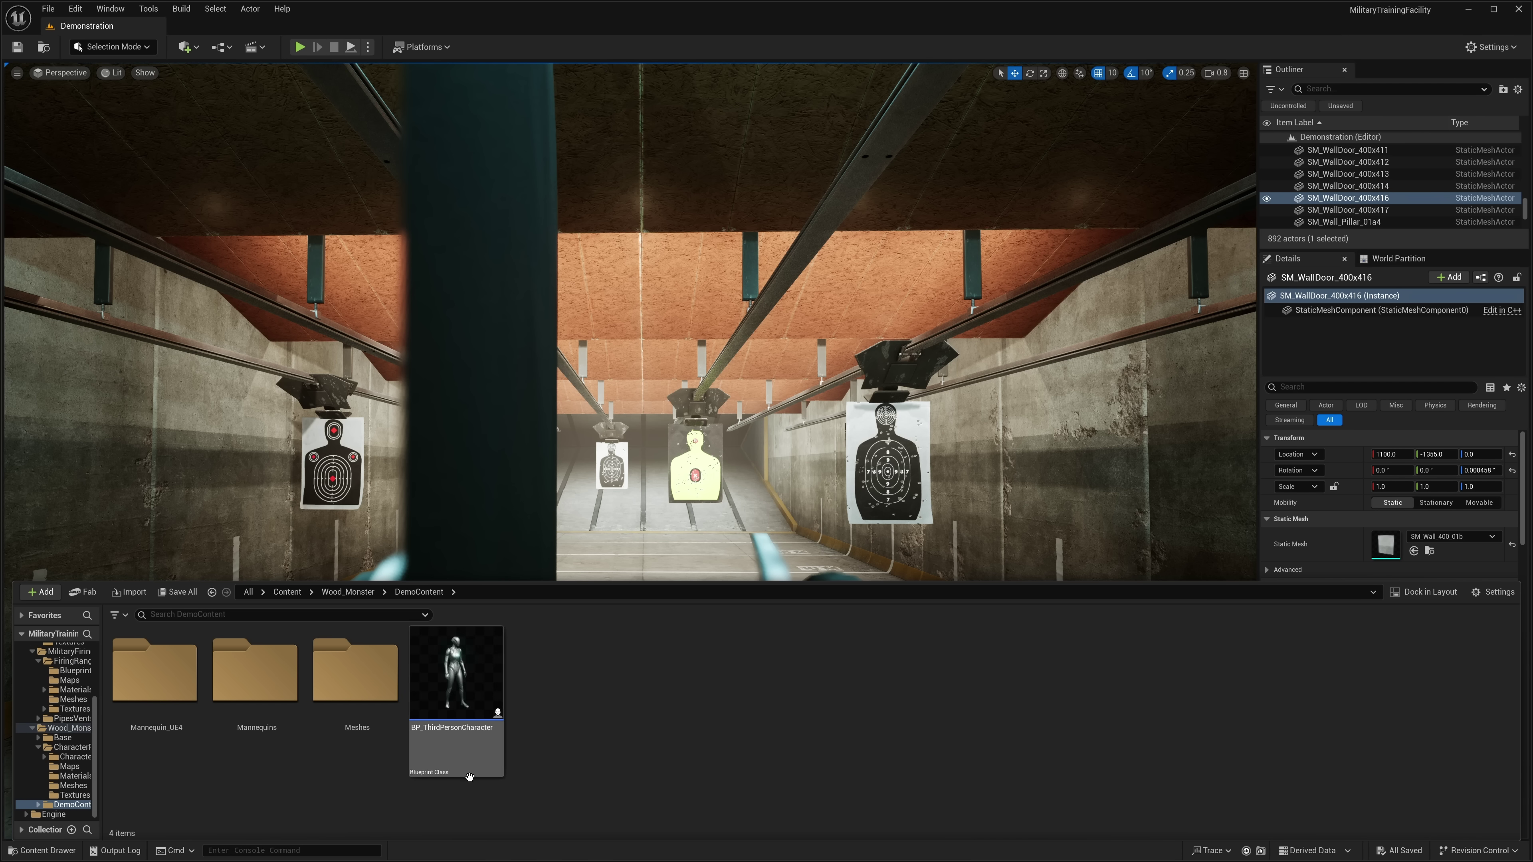
{"action": "left_click", "coordinate": [367, 594]}
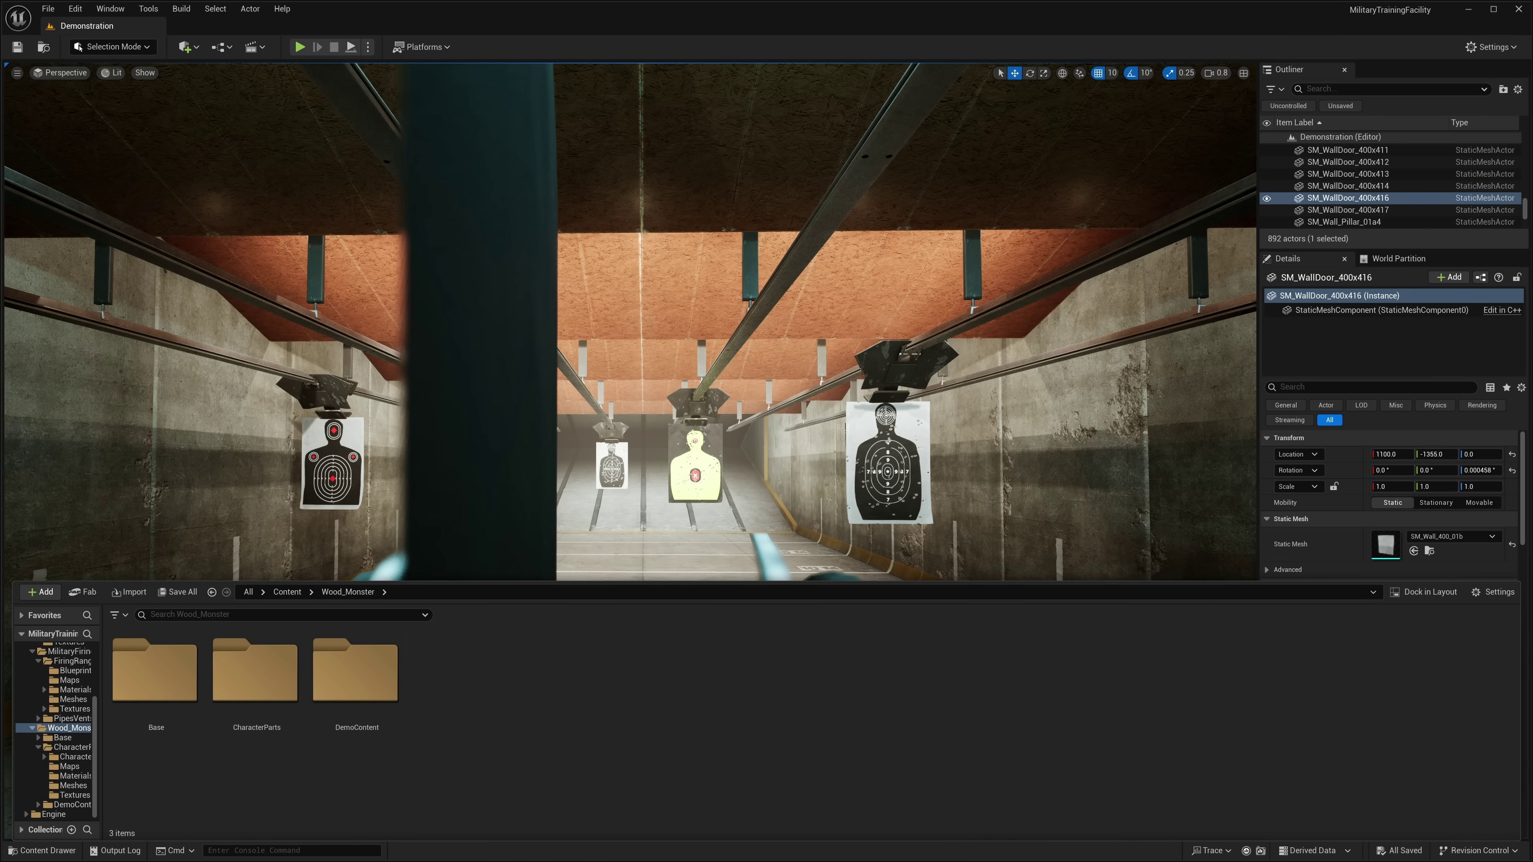
{"action": "double_click", "coordinate": [164, 667]}
{"action": "left_click", "coordinate": [348, 592]}
{"action": "double_click", "coordinate": [271, 676]}
{"action": "left_click", "coordinate": [272, 678]}
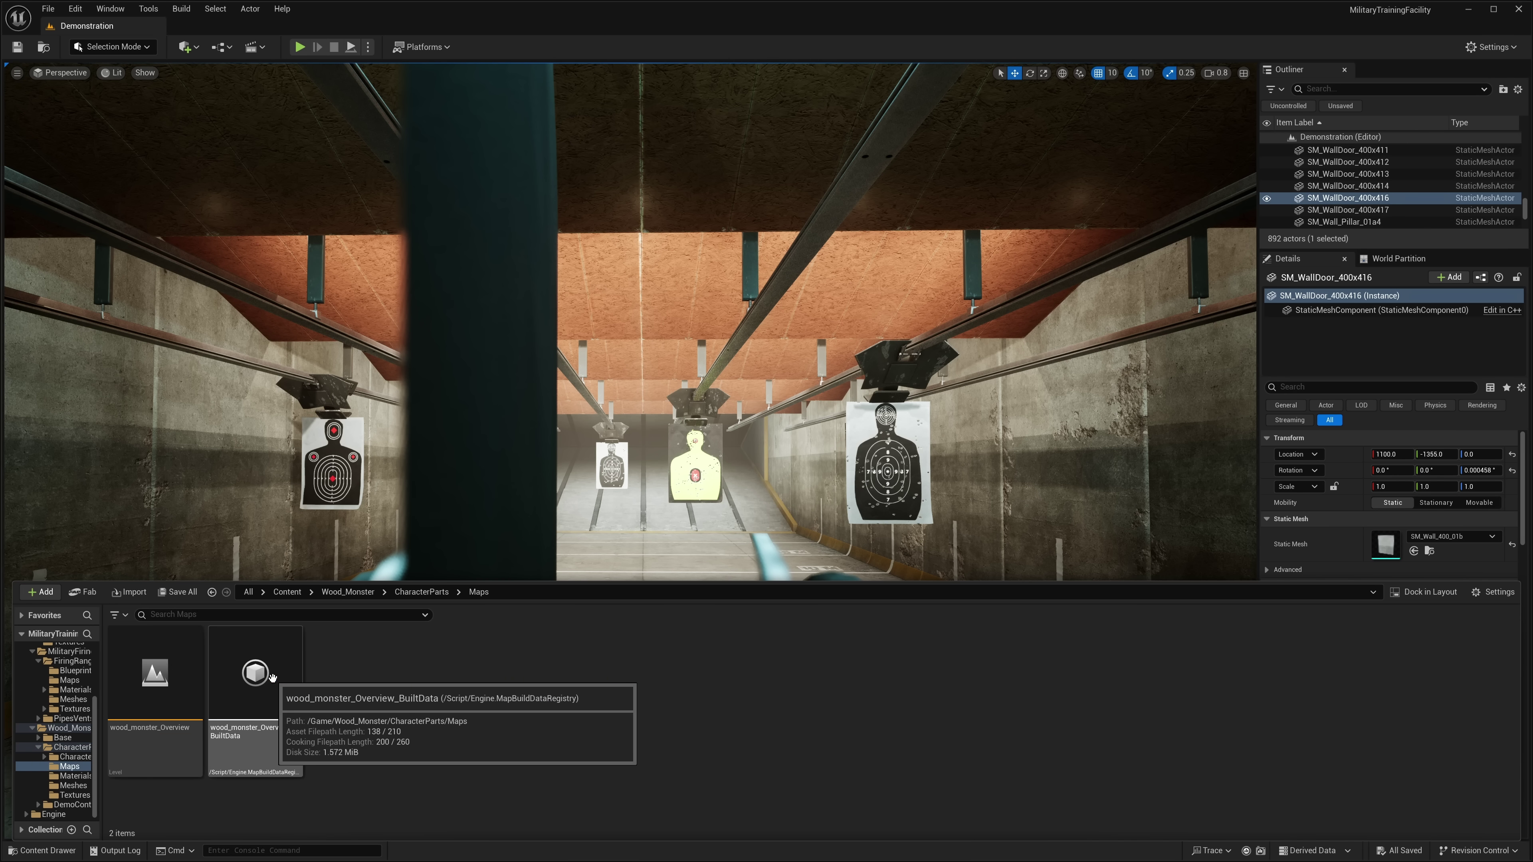
{"action": "double_click", "coordinate": [154, 673]}
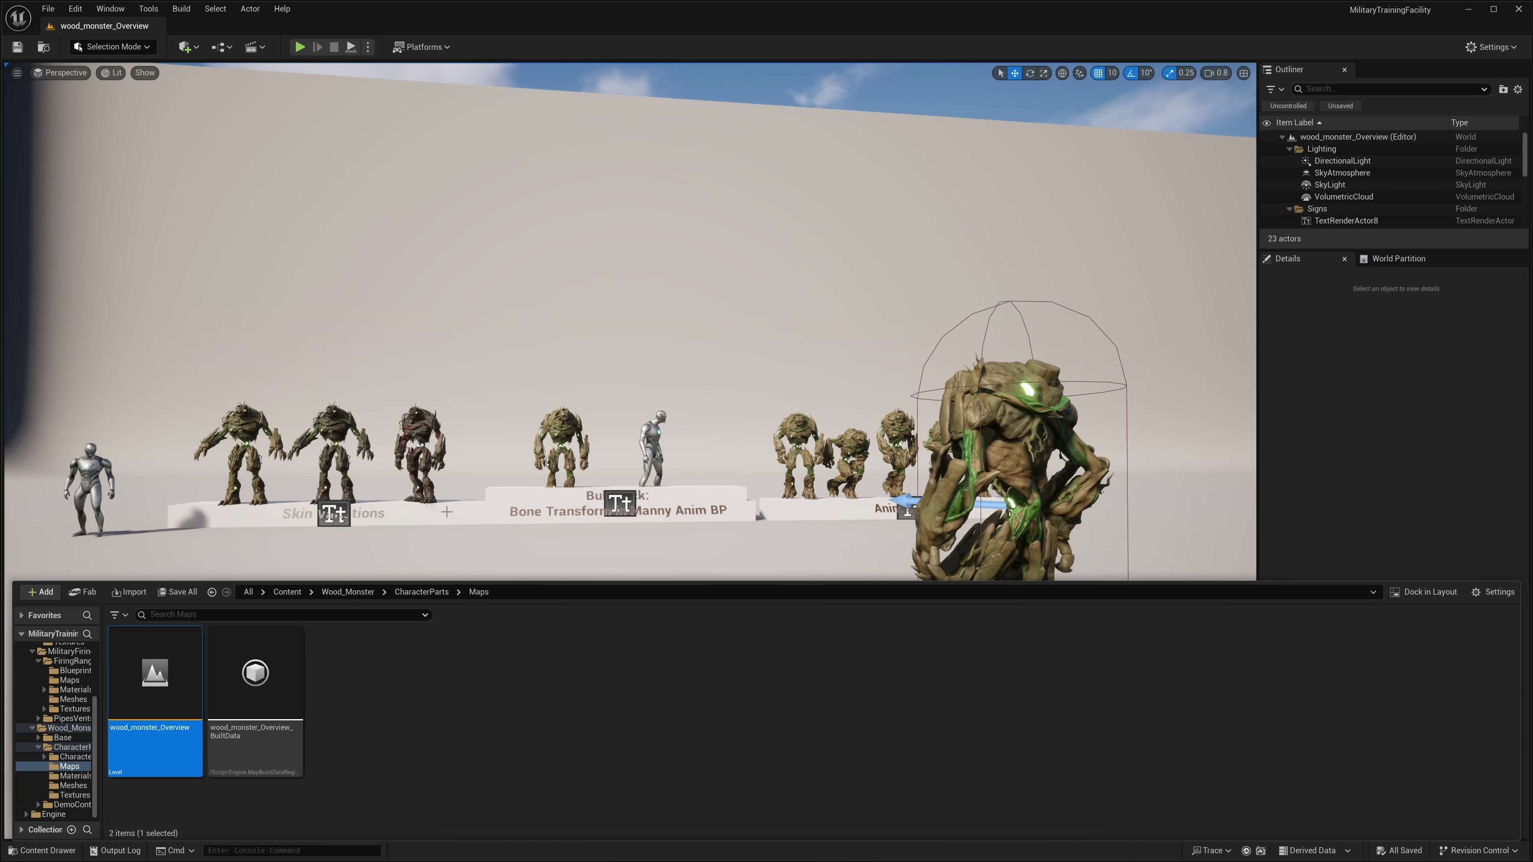
Step: Move around the overview level and examine the wood monster's skin variations, animation samples and playable character
{"action": "right_click_drag", "start_coordinate": [447, 513], "coordinate": [482, 556]}
{"action": "key", "text": "w"}
{"action": "key", "text": "w"}
{"action": "key", "text": "s"}
{"action": "key", "text": "w"}
{"action": "key", "text": "d"}
{"action": "key", "text": "s"}
{"action": "key", "text": "w"}
{"action": "key", "text": "s"}
{"action": "key", "text": "s"}
{"action": "key", "text": "w"}
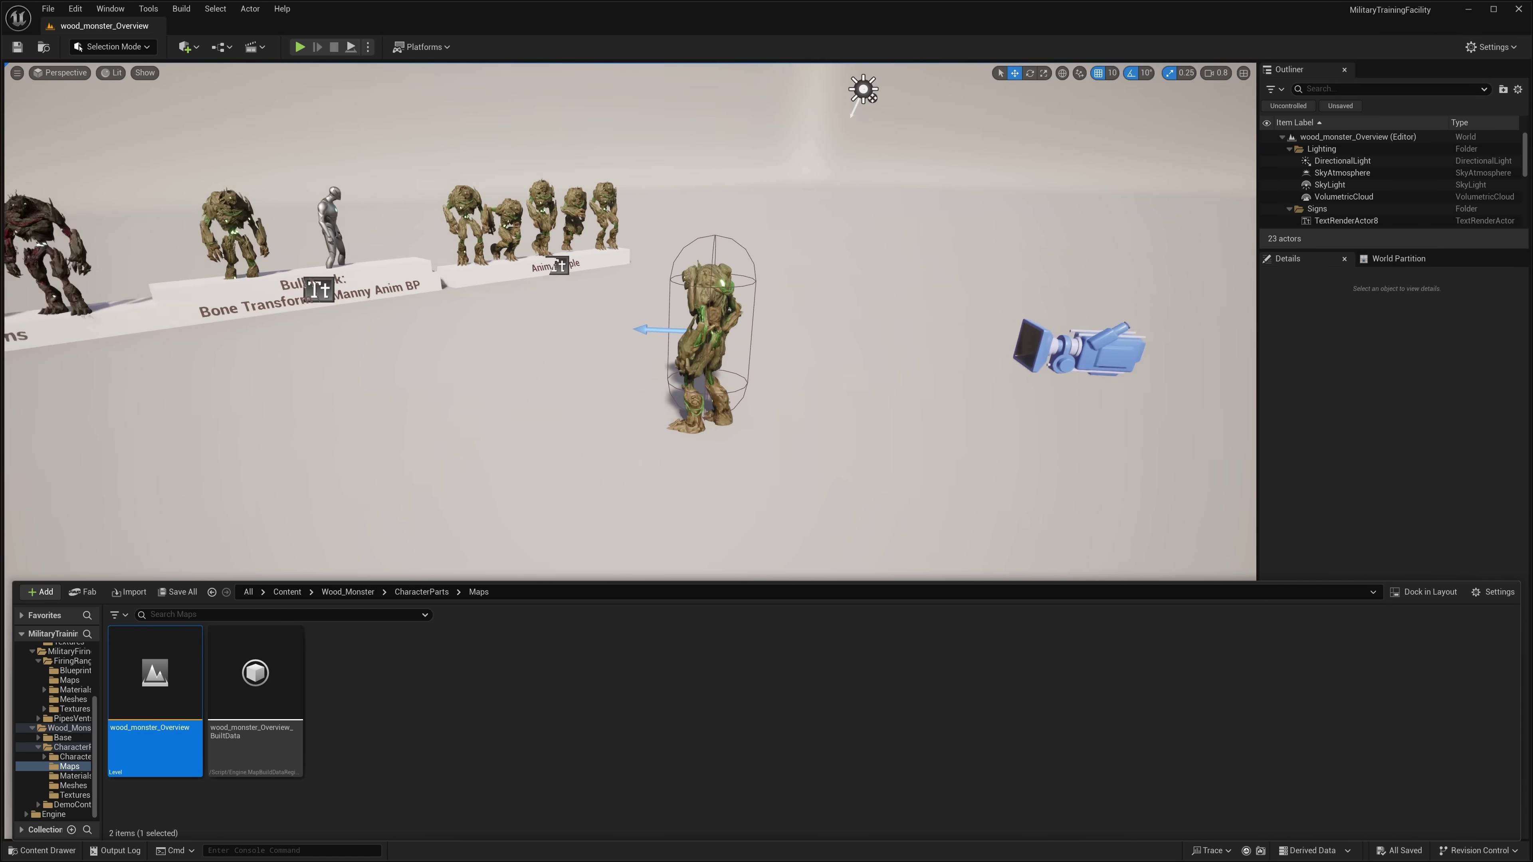
Step: Start playing the wood_monster_Overview level and test the wood monster's walking, running and jumping
{"action": "right_click_drag", "start_coordinate": [661, 465], "coordinate": [575, 446]}
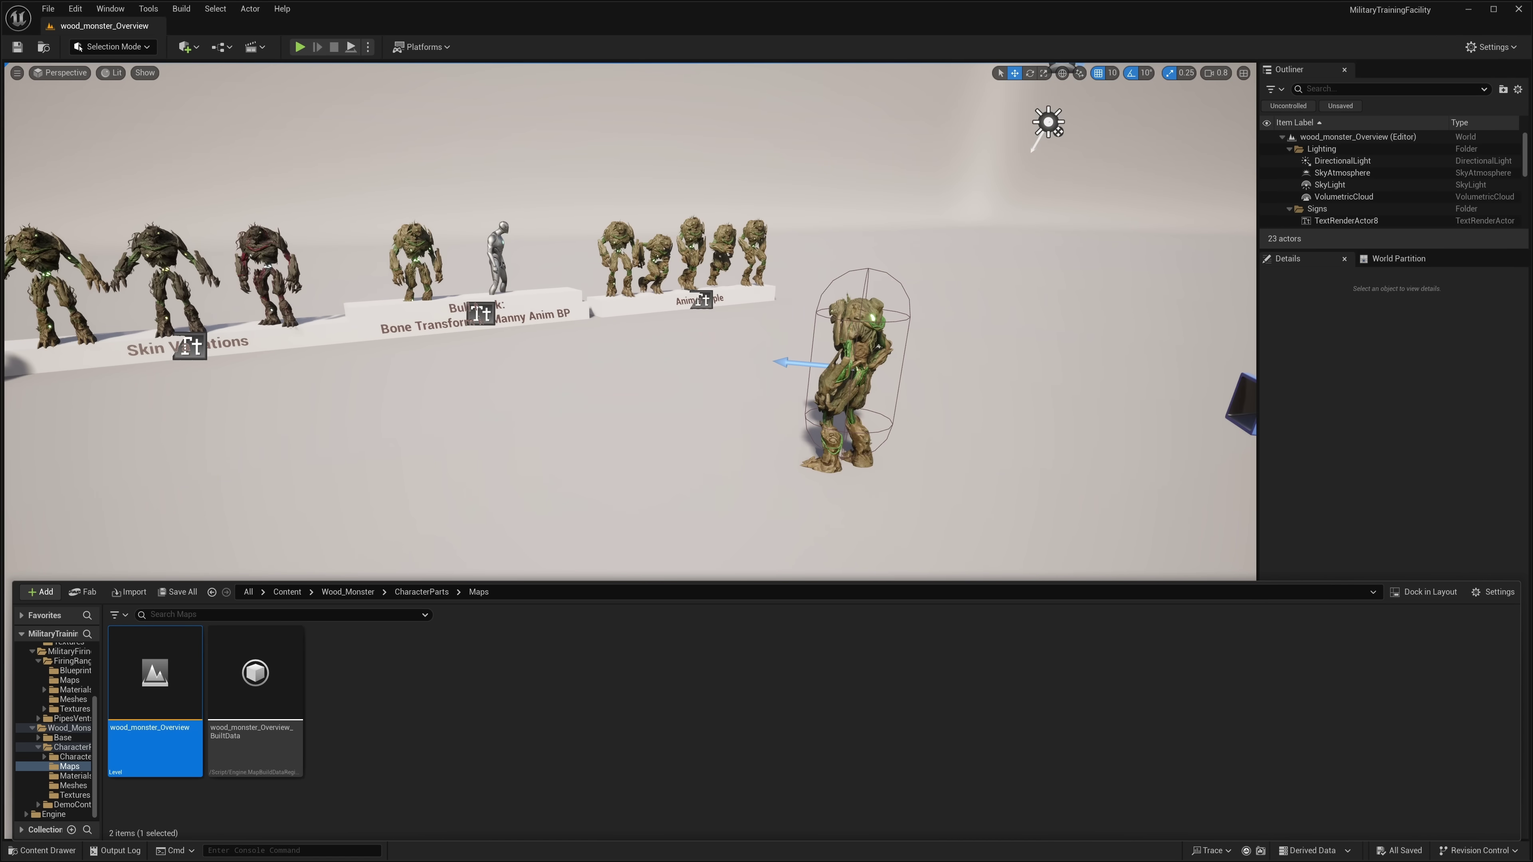
{"action": "left_click", "coordinate": [300, 46]}
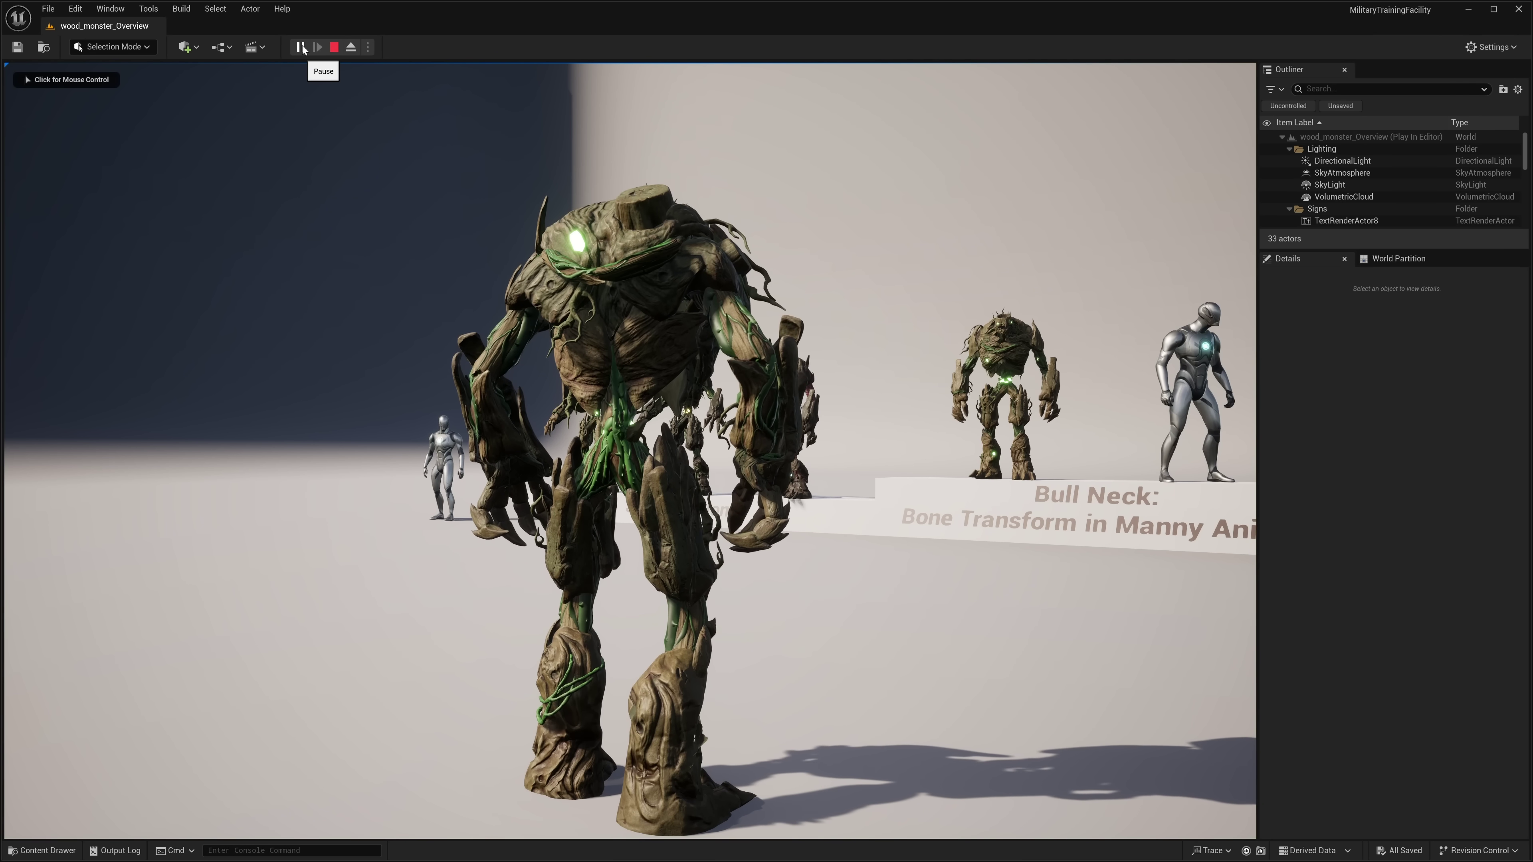
{"action": "left_click", "coordinate": [629, 450]}
{"action": "key", "text": "w"}
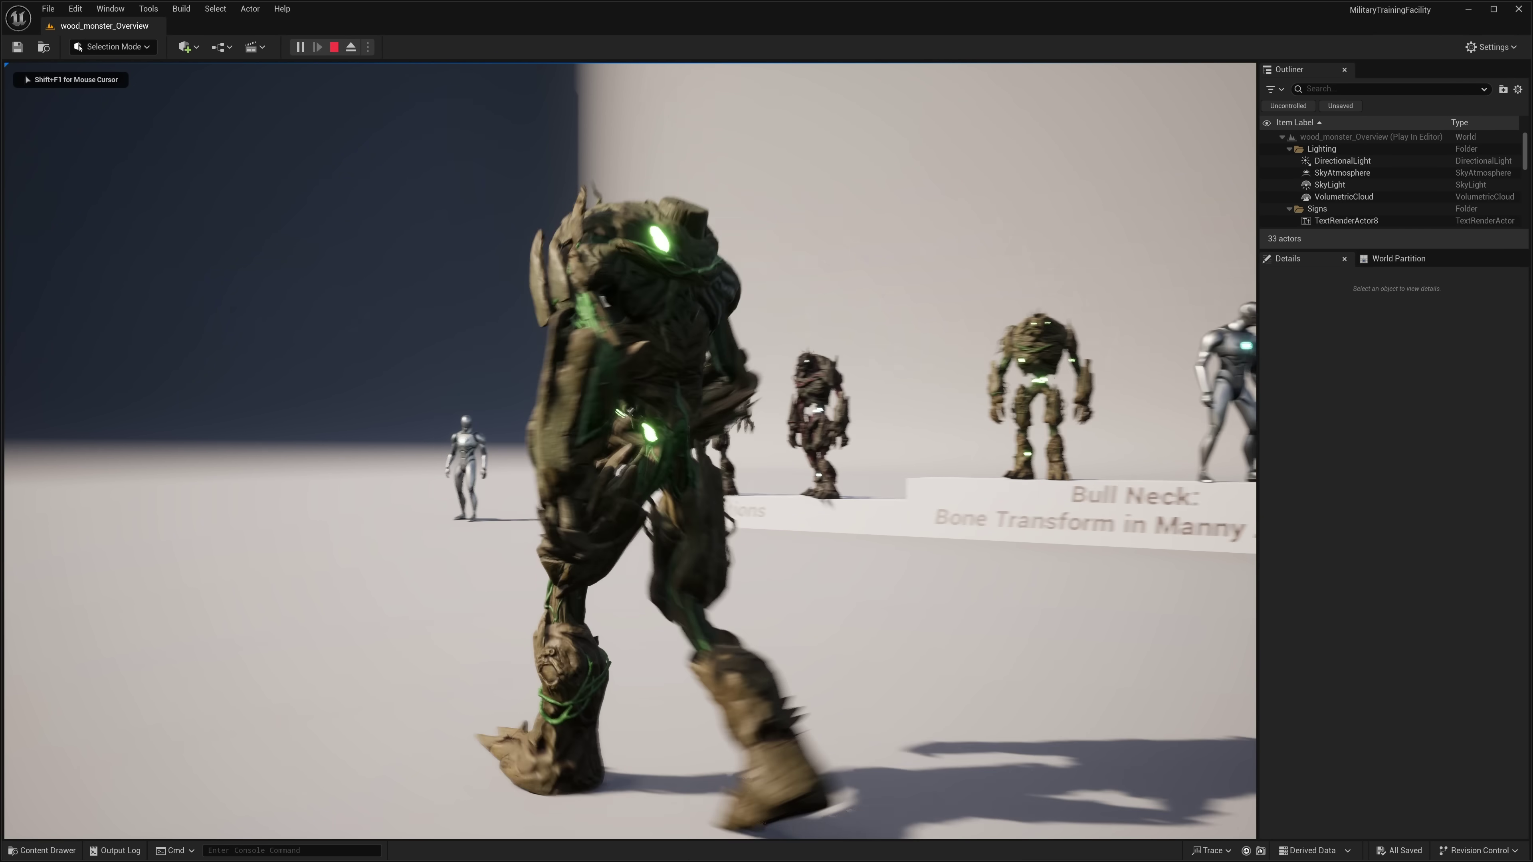
{"action": "key", "text": "s"}
{"action": "key", "text": "a"}
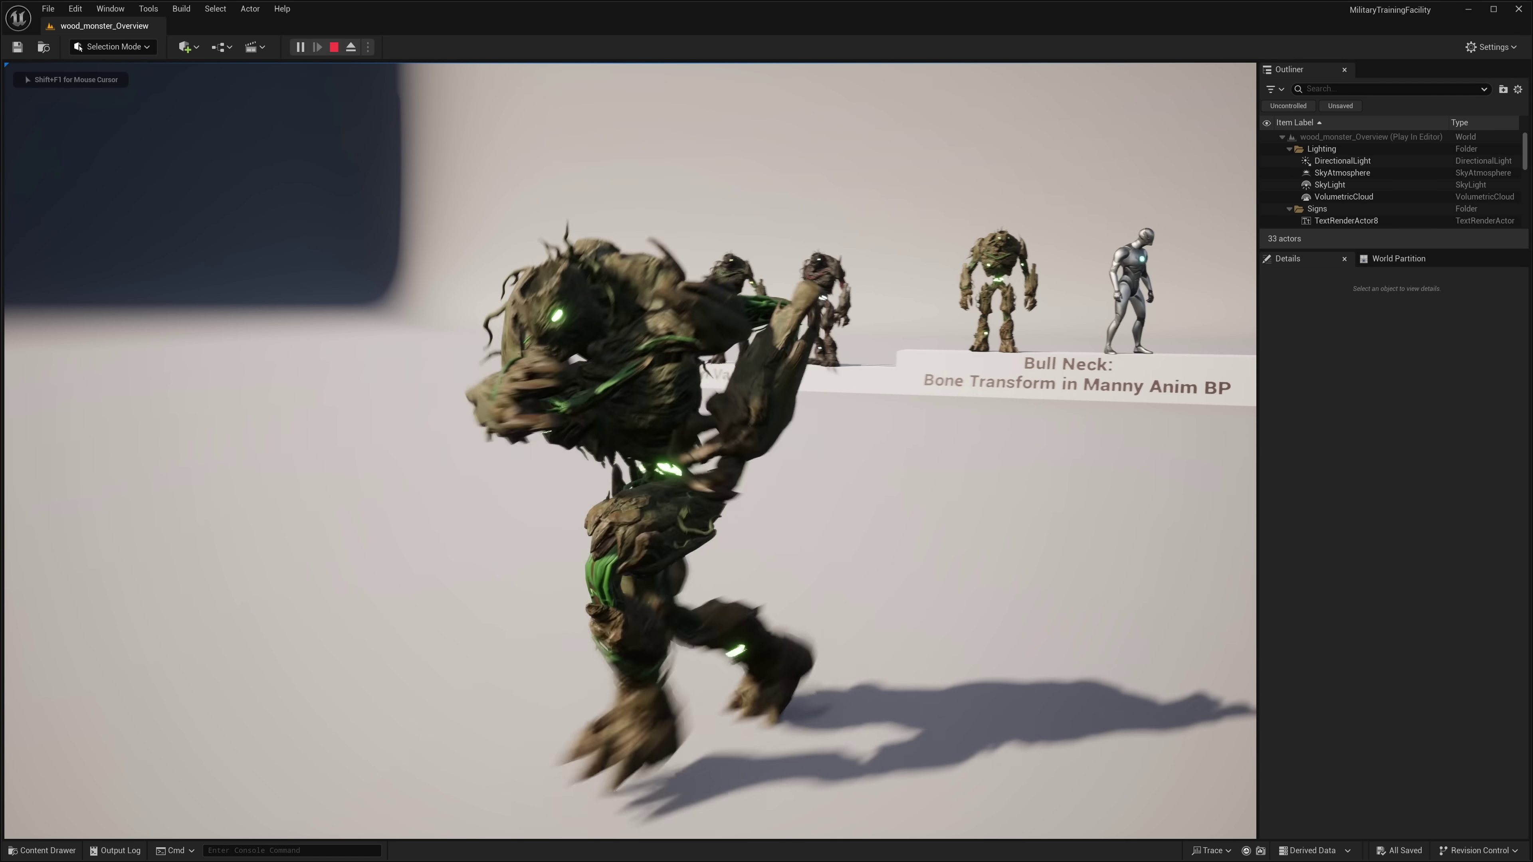
{"action": "key", "text": "s"}
{"action": "key", "text": "space"}
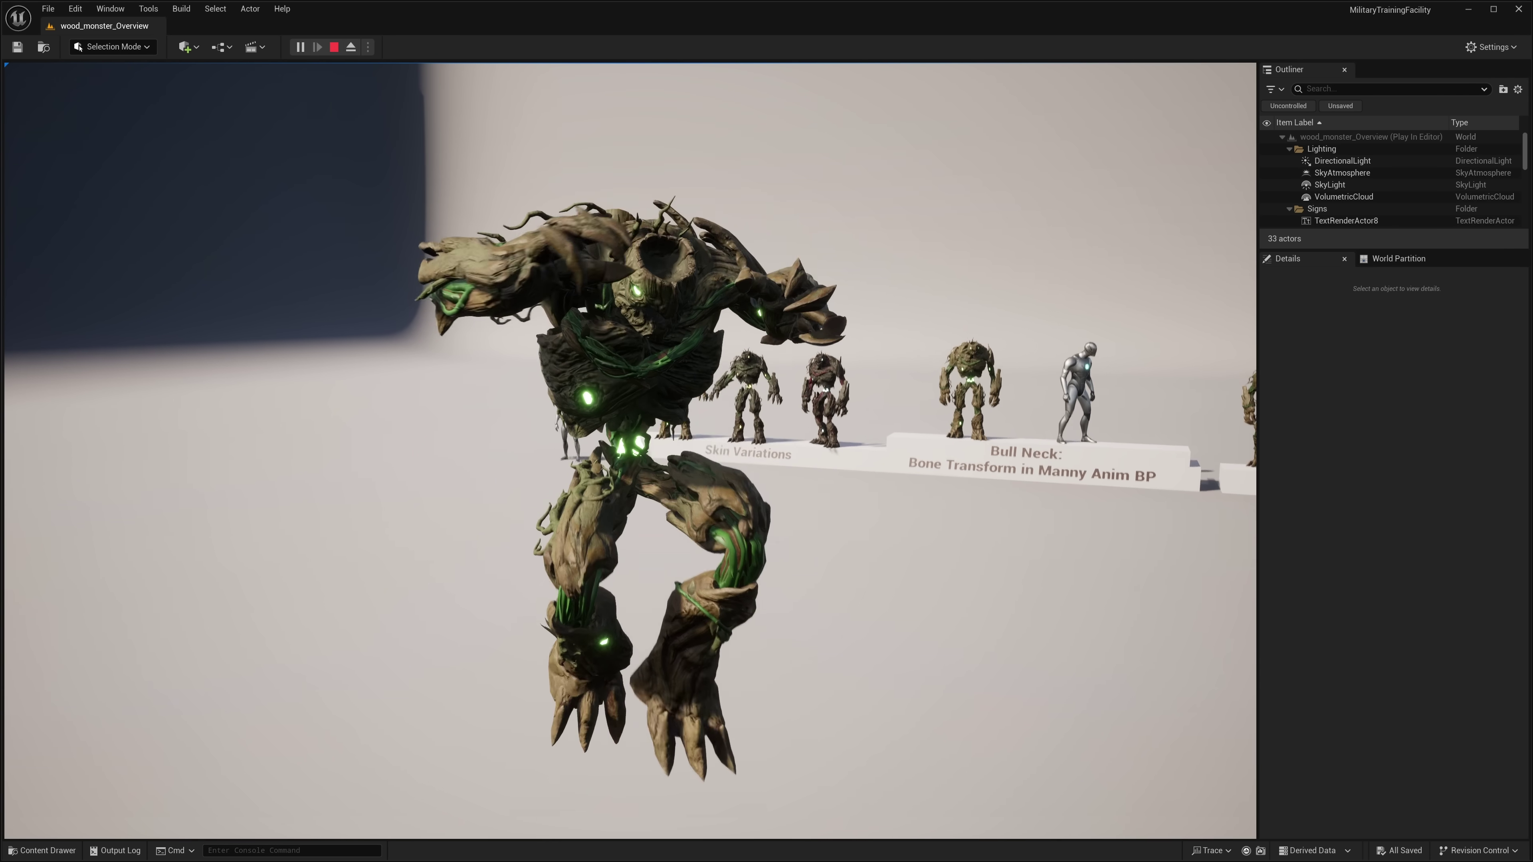
{"action": "key", "text": "a"}
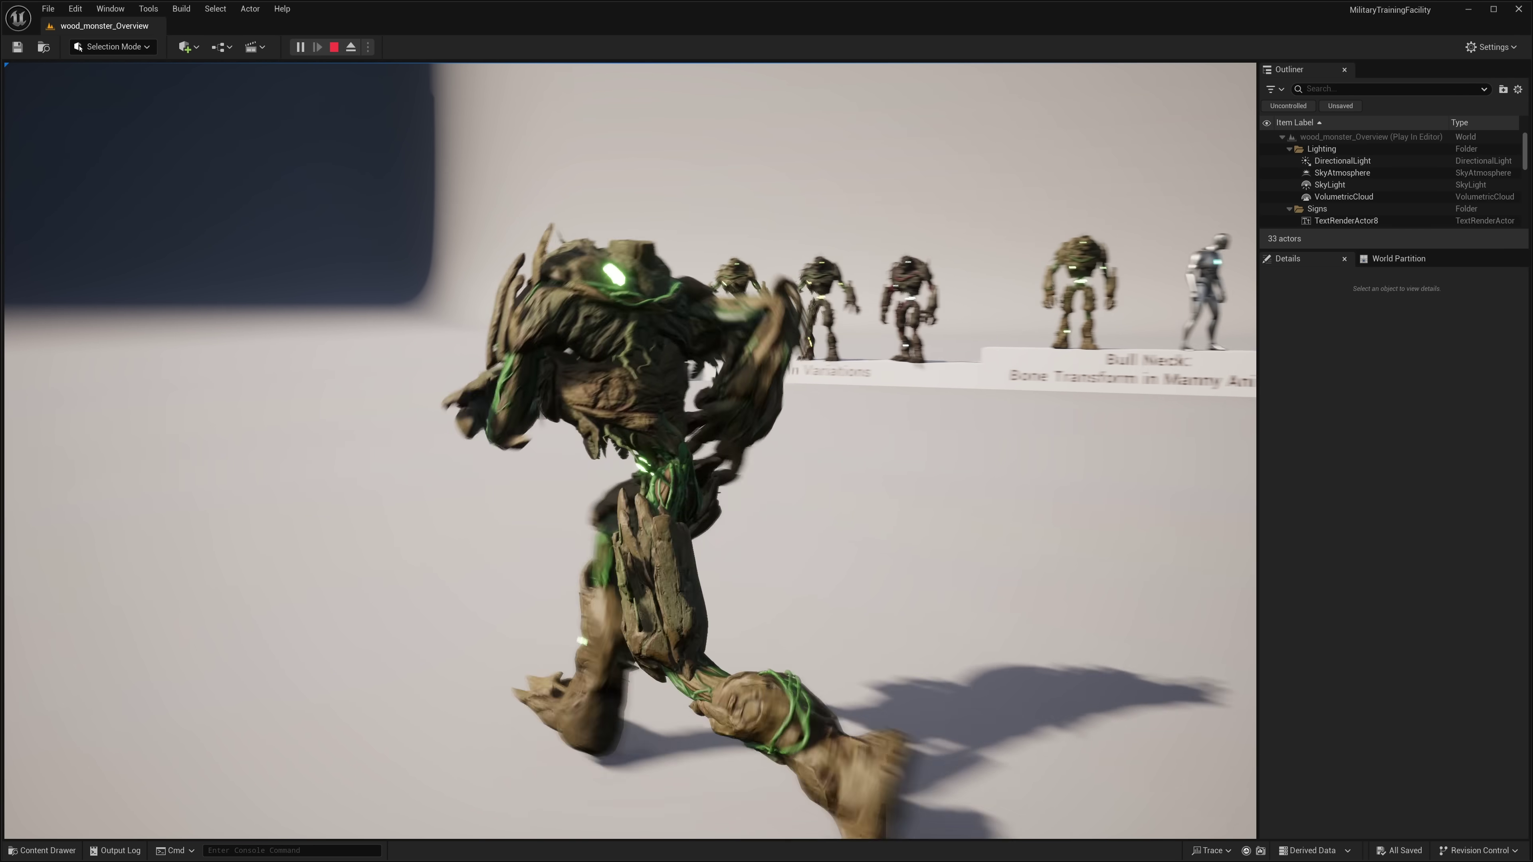
Step: Run the wood monster up to the Skin Variations stand and past it to the Bull Neck display
{"action": "key", "text": "w"}
{"action": "key", "text": "w"}
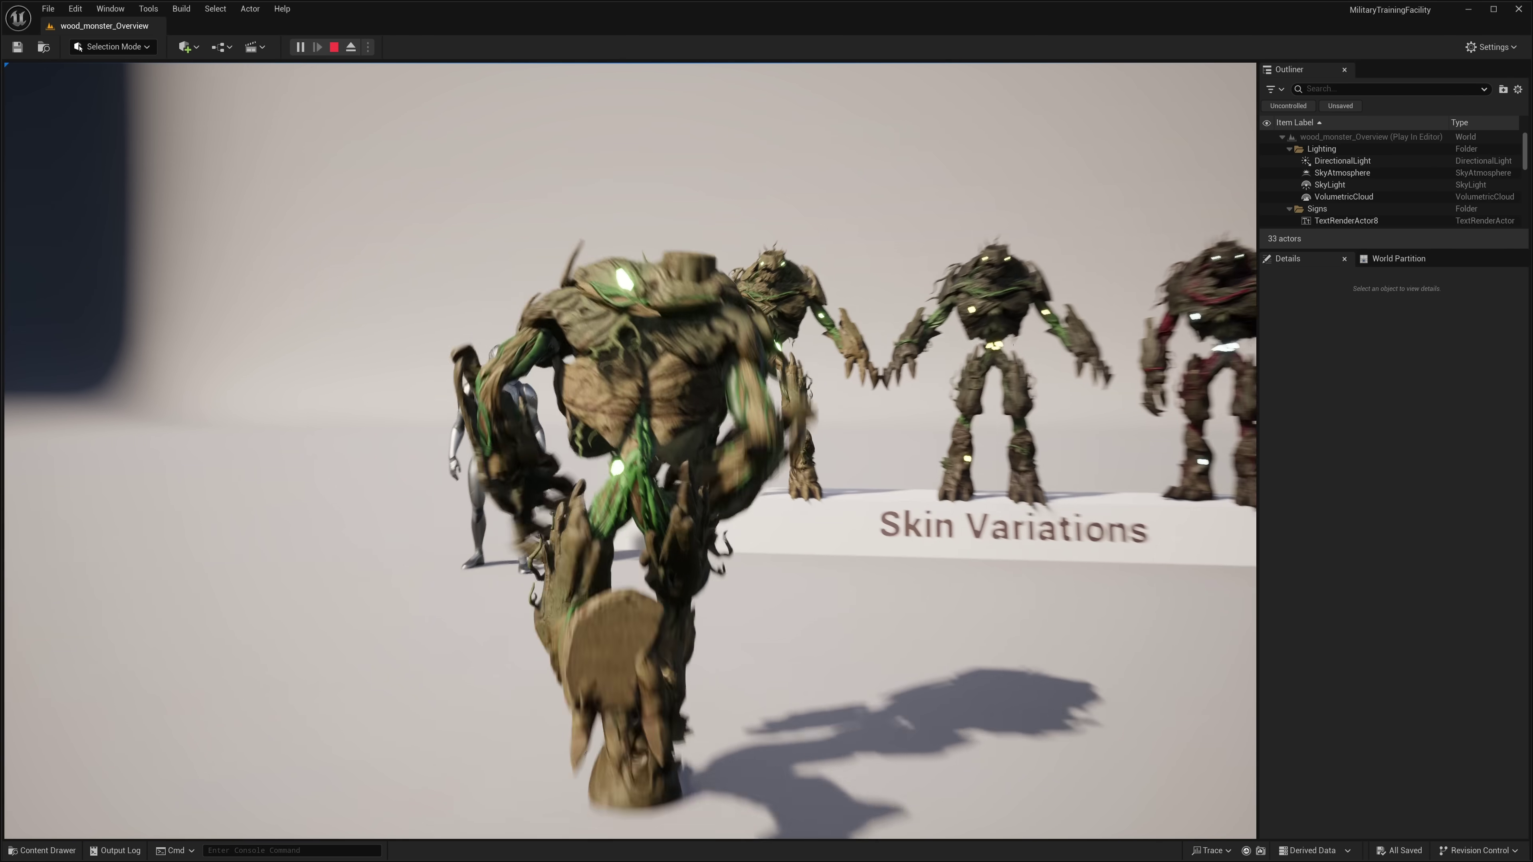
{"action": "key", "text": "d"}
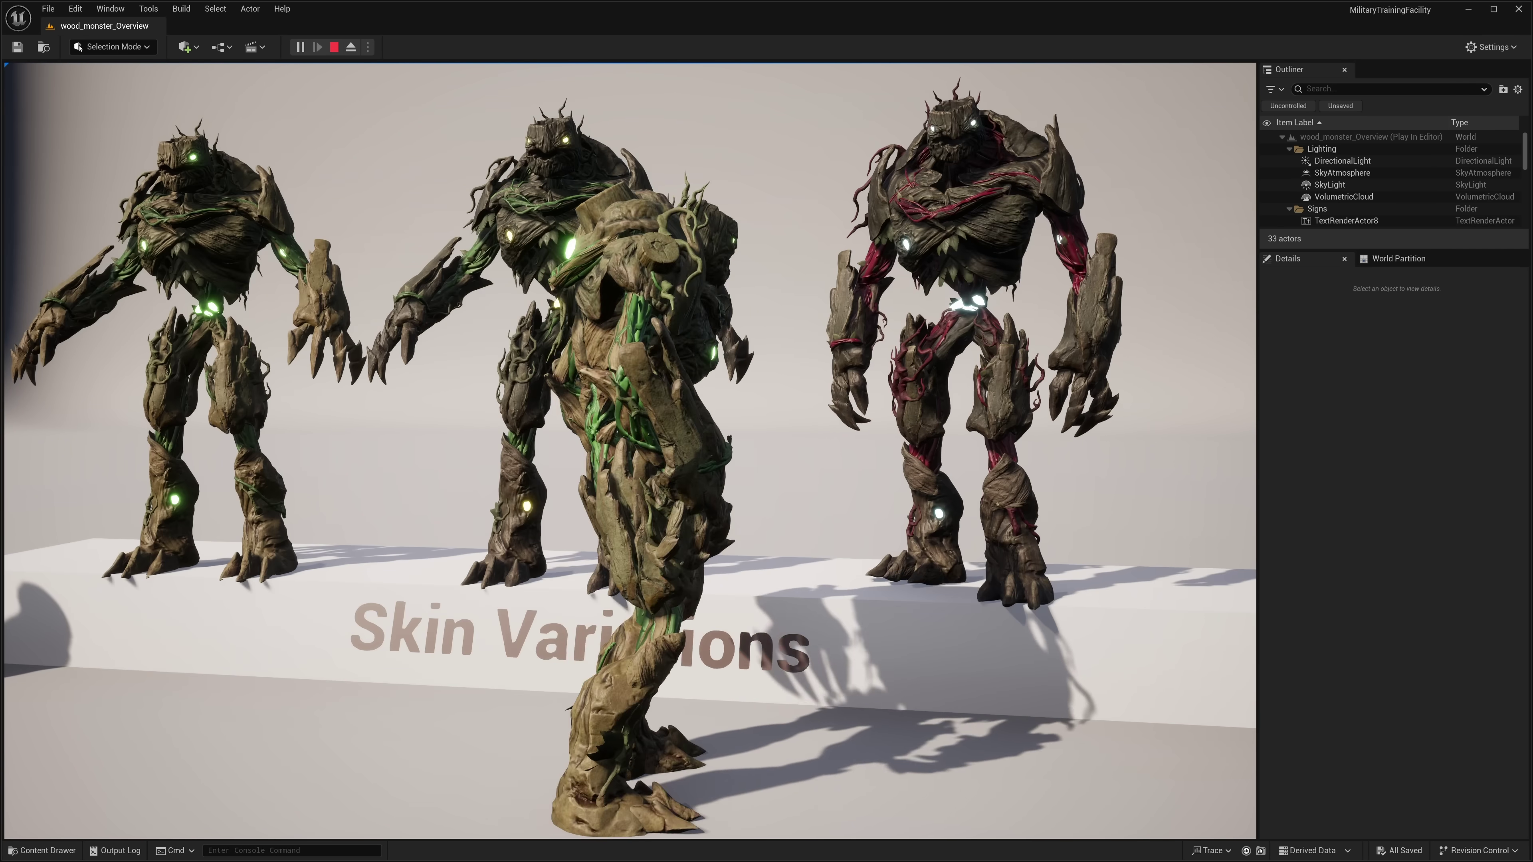
{"action": "key", "text": "d"}
{"action": "key", "text": "w"}
{"action": "key", "text": "d"}
{"action": "key", "text": "w"}
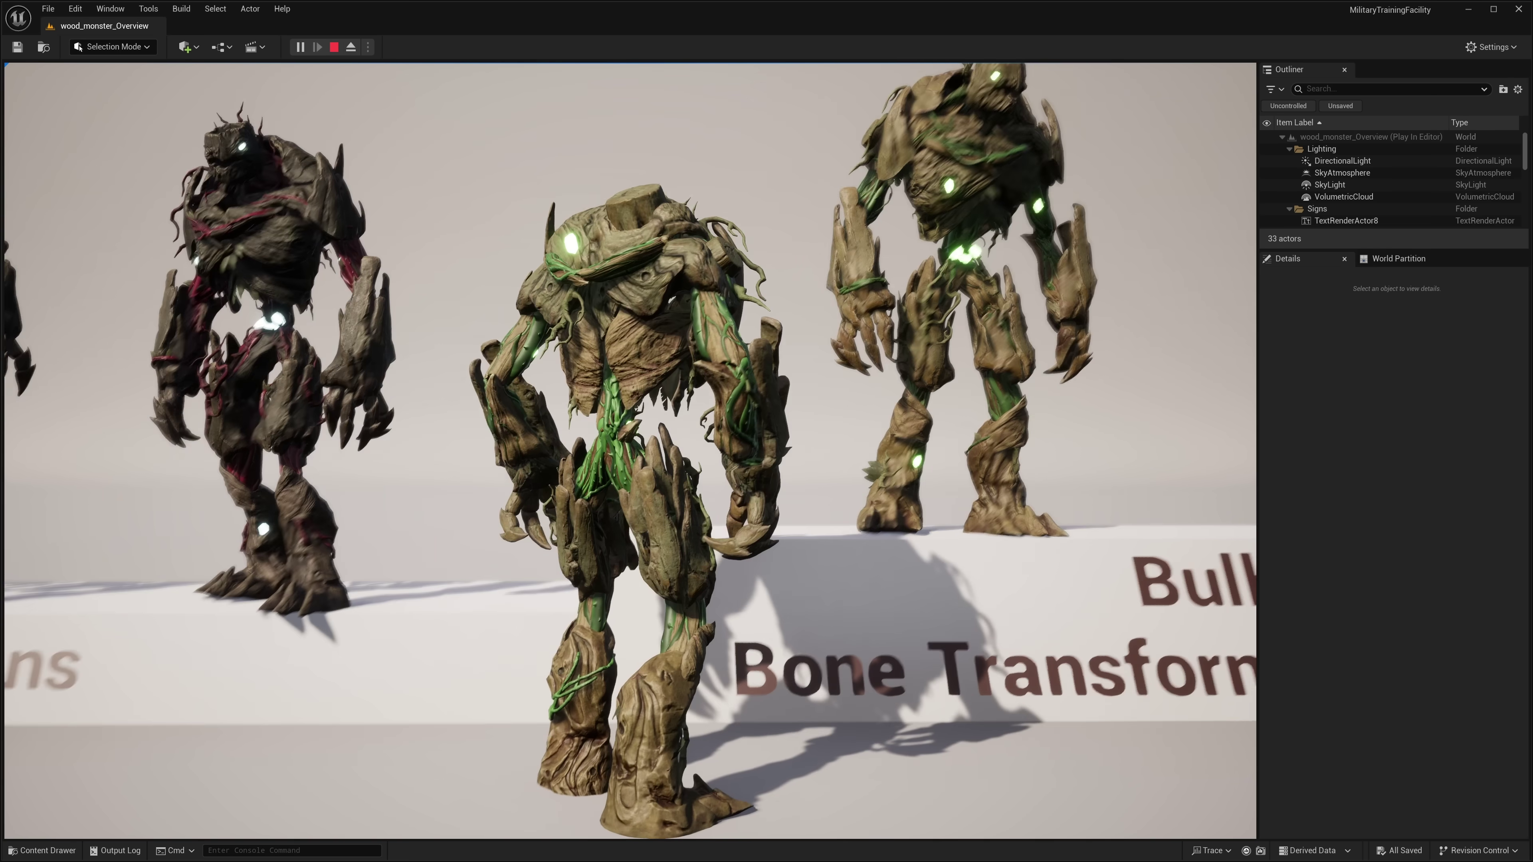
Step: Move the wood monster along the Bull Neck display and over to the Anim sample stand to view the animated monsters
{"action": "key", "text": "d"}
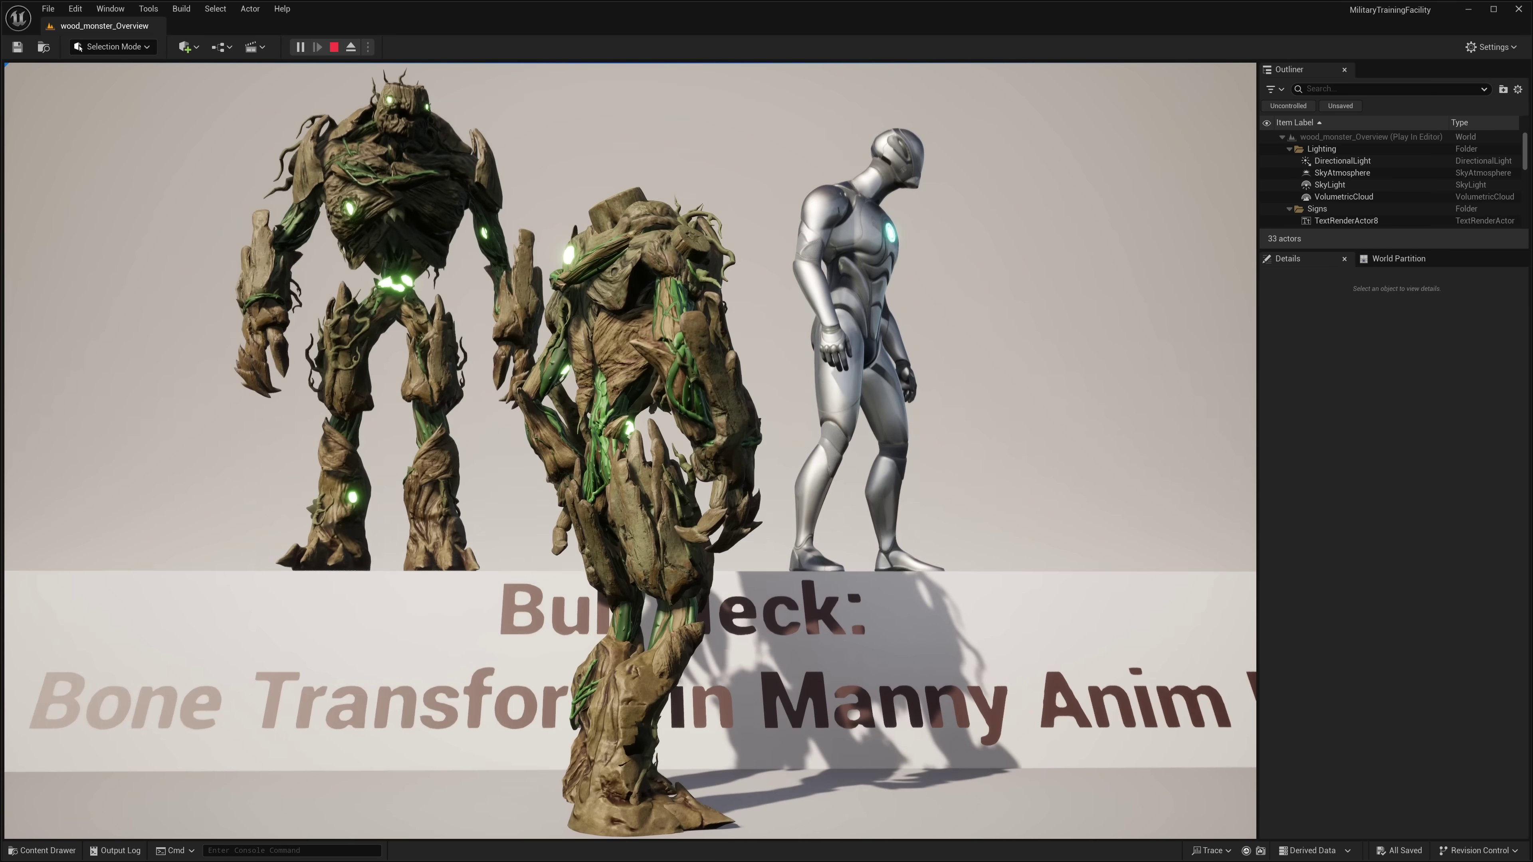
{"action": "key", "text": "d"}
{"action": "key", "text": "a"}
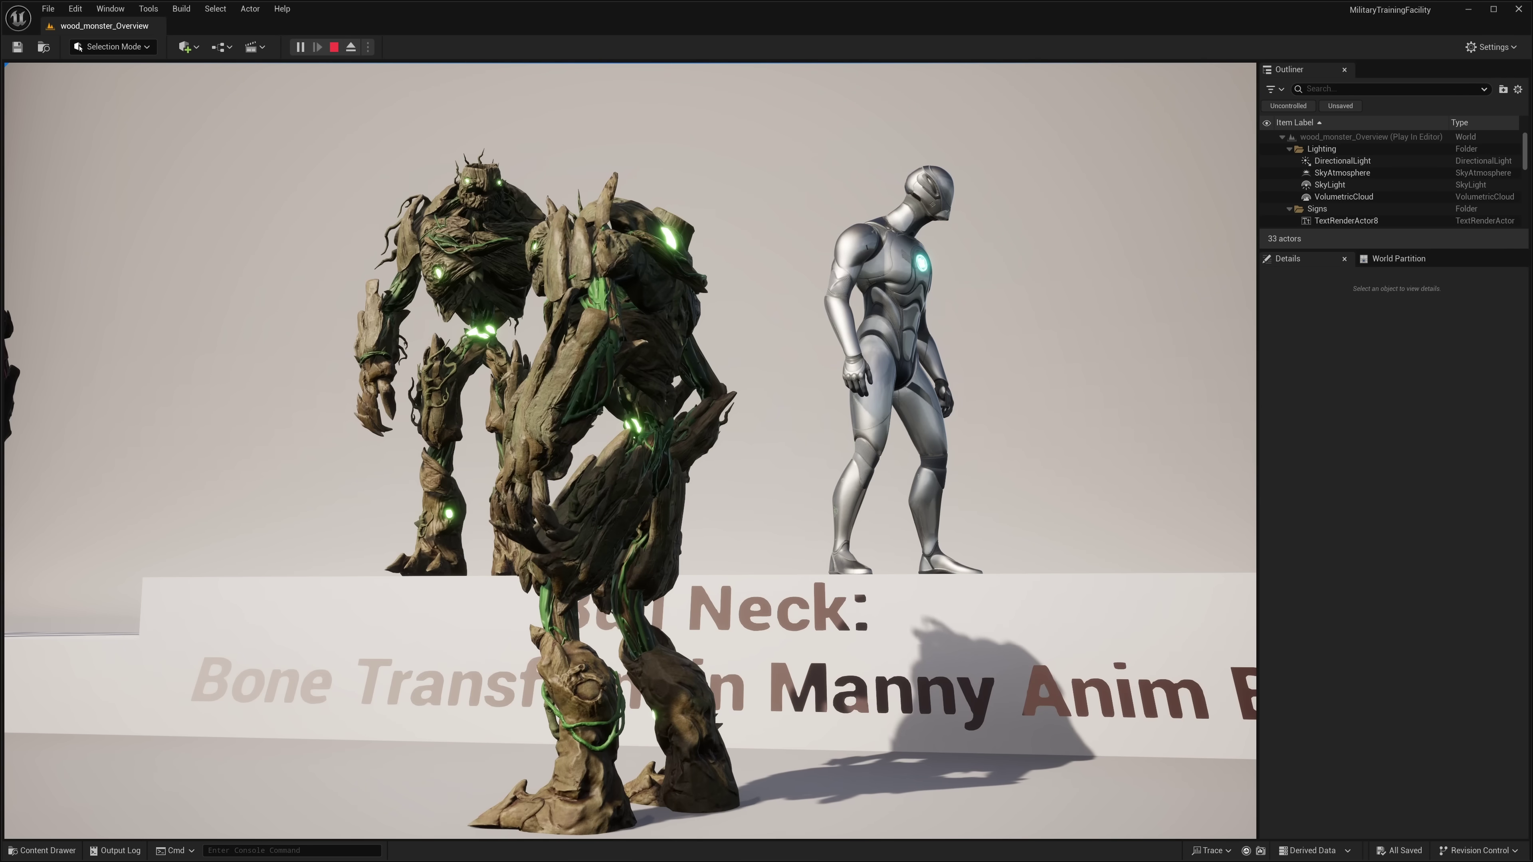
{"action": "key", "text": "d"}
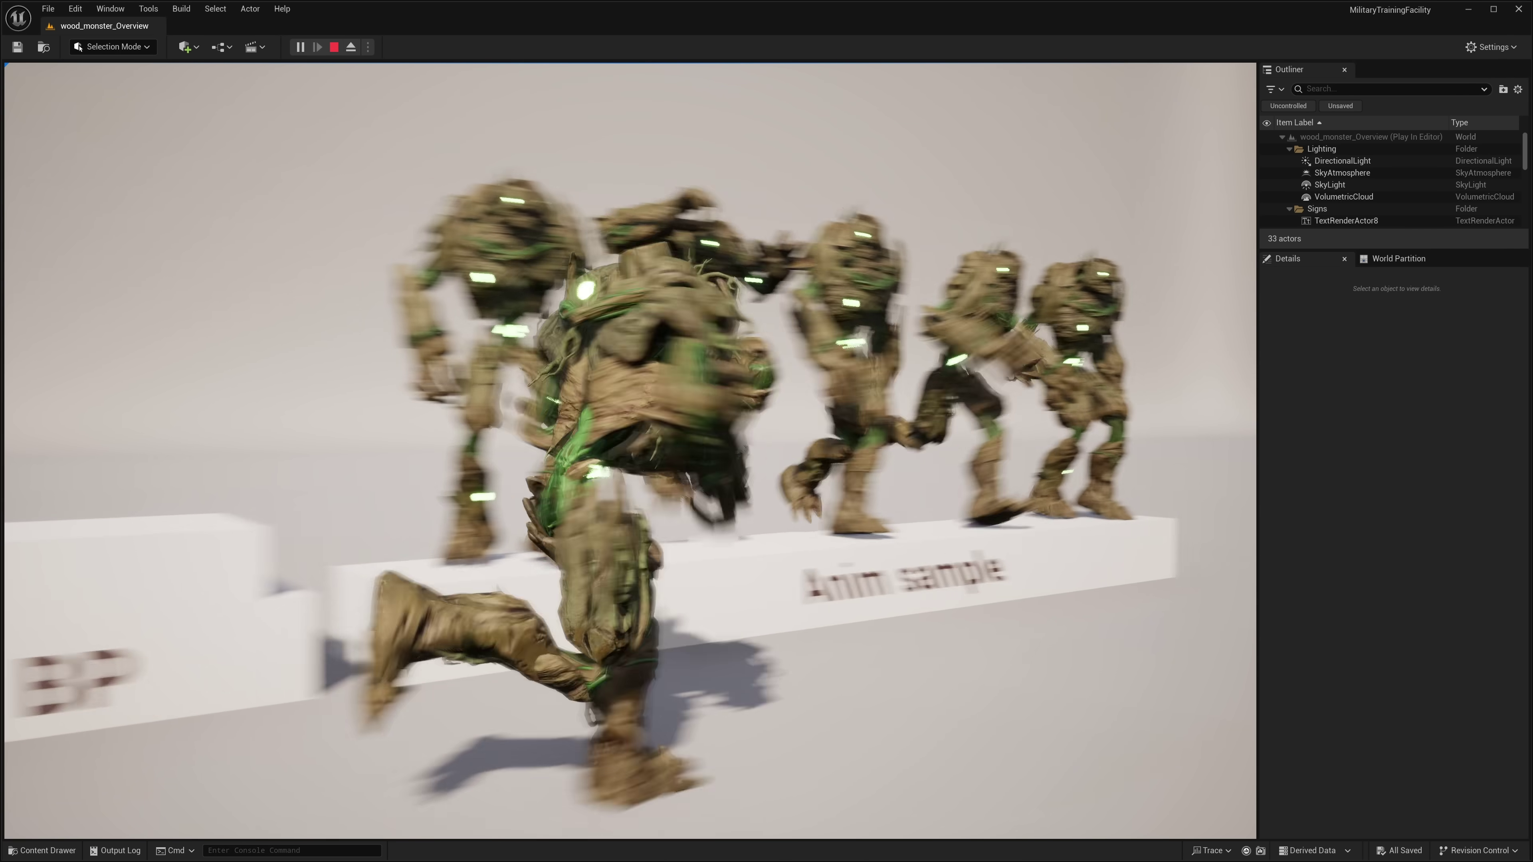
{"action": "key", "text": "a"}
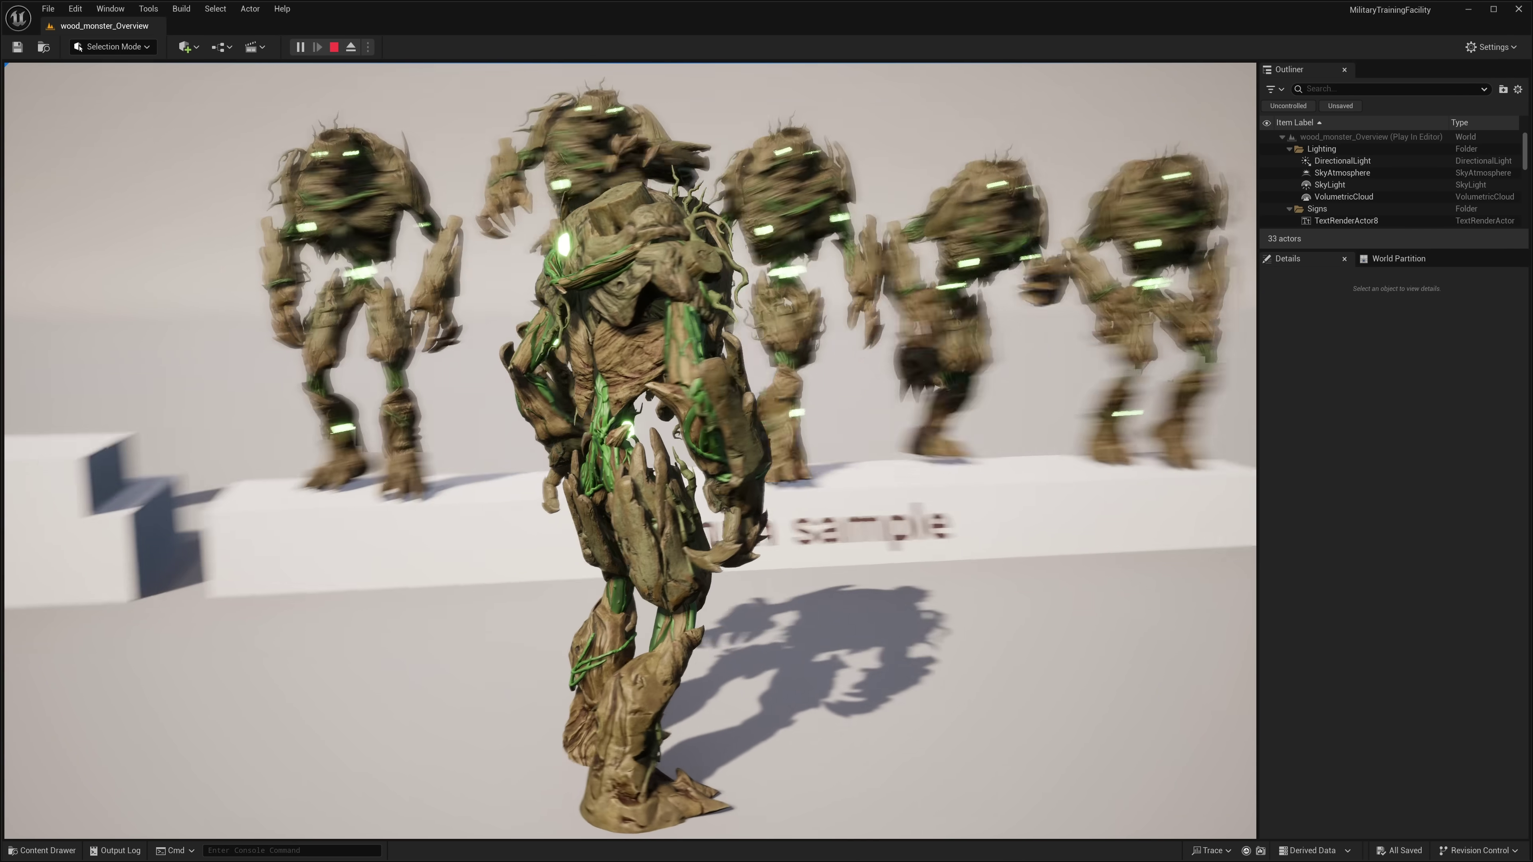
{"action": "key", "text": "w"}
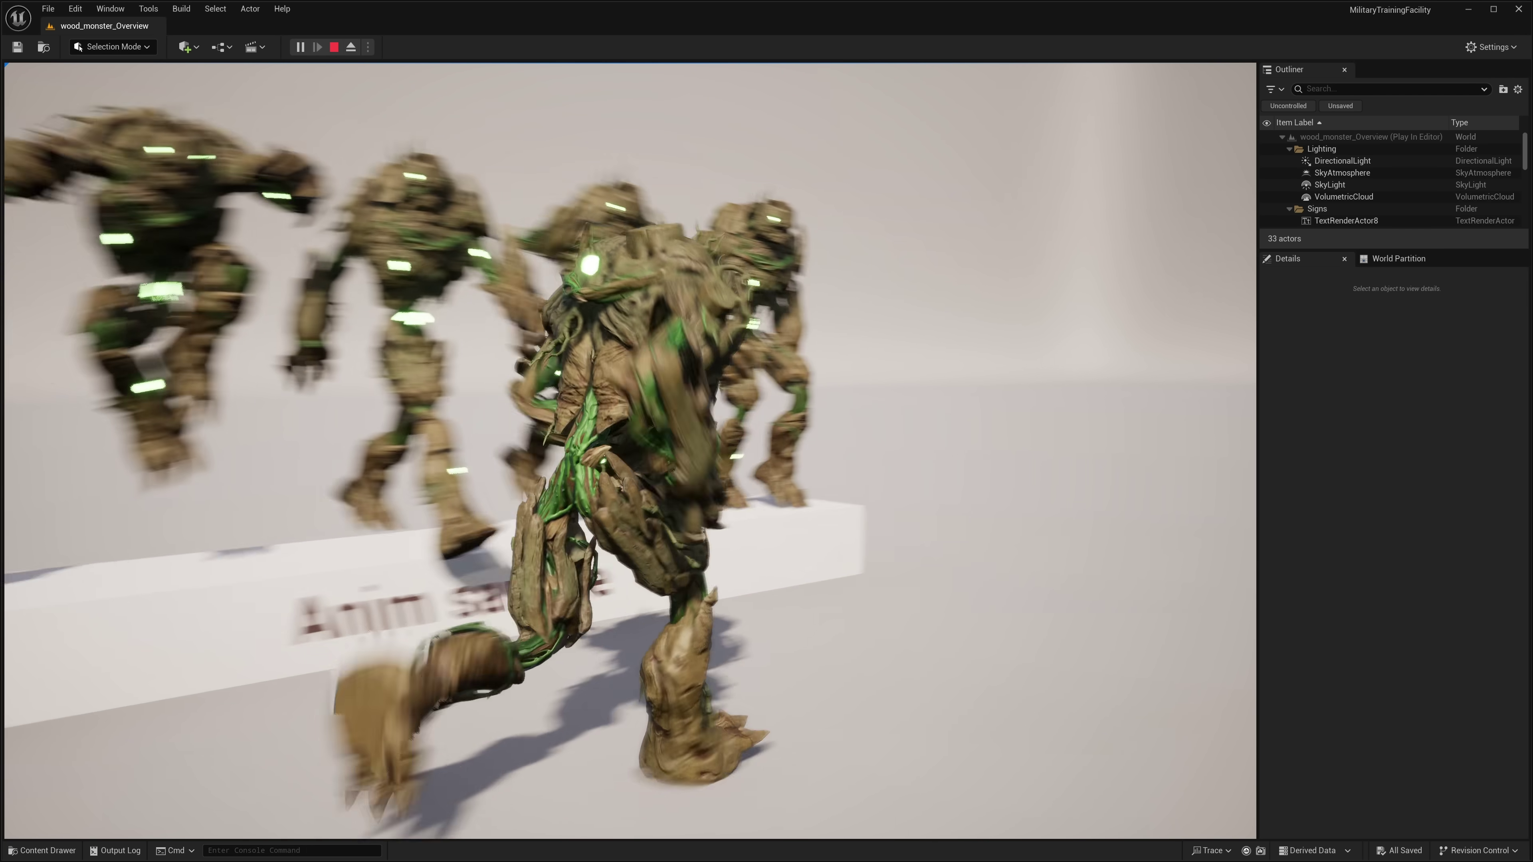
Step: Run the wood monster back to the Skin Variations stand, turn it towards the camera and end the play session
{"action": "key", "text": "a"}
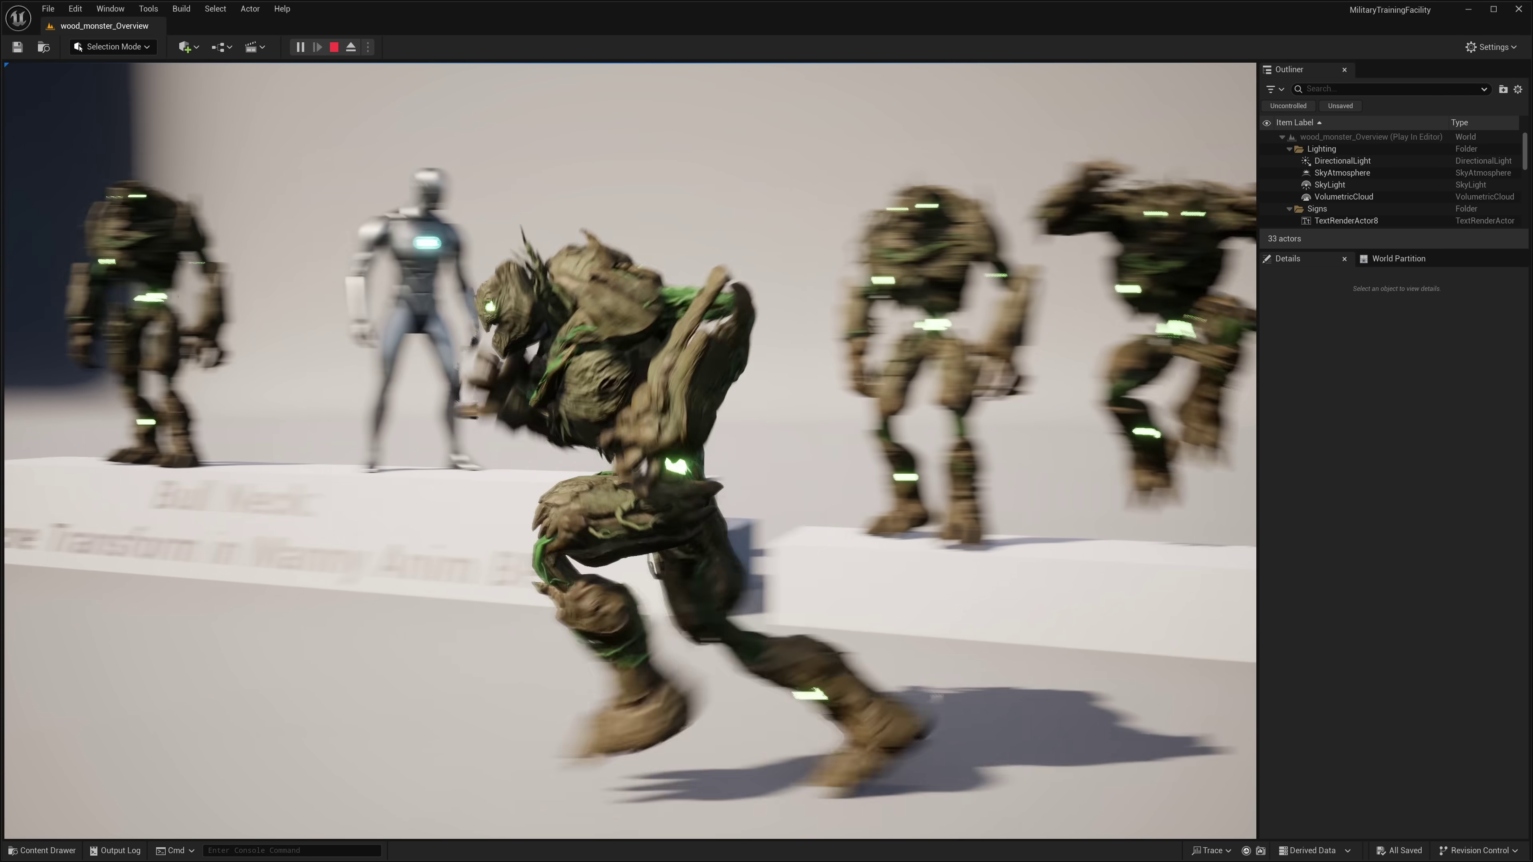
{"action": "key", "text": "a"}
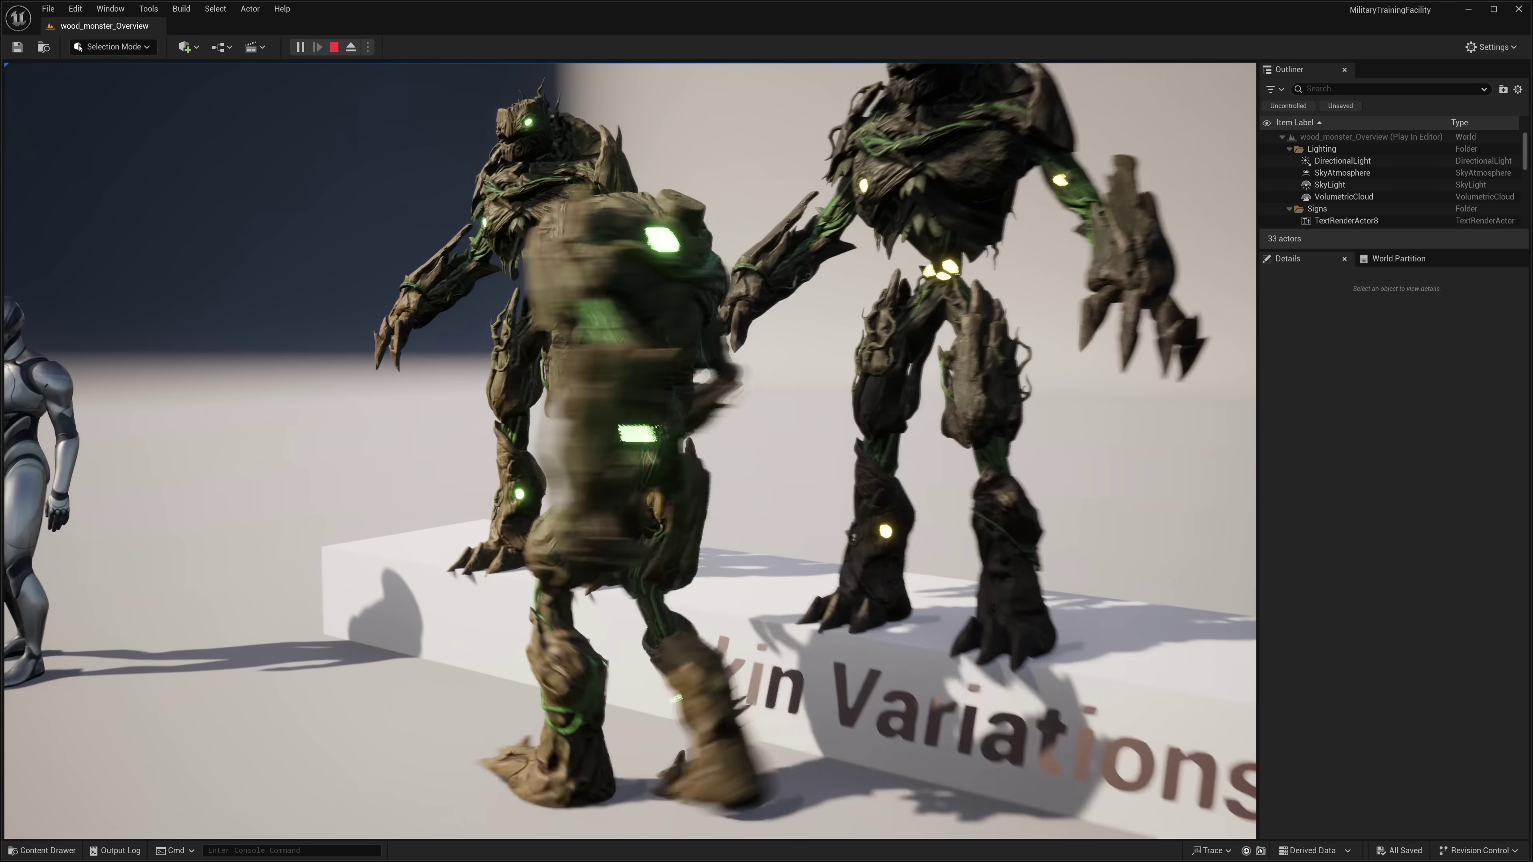
{"action": "key", "text": "s"}
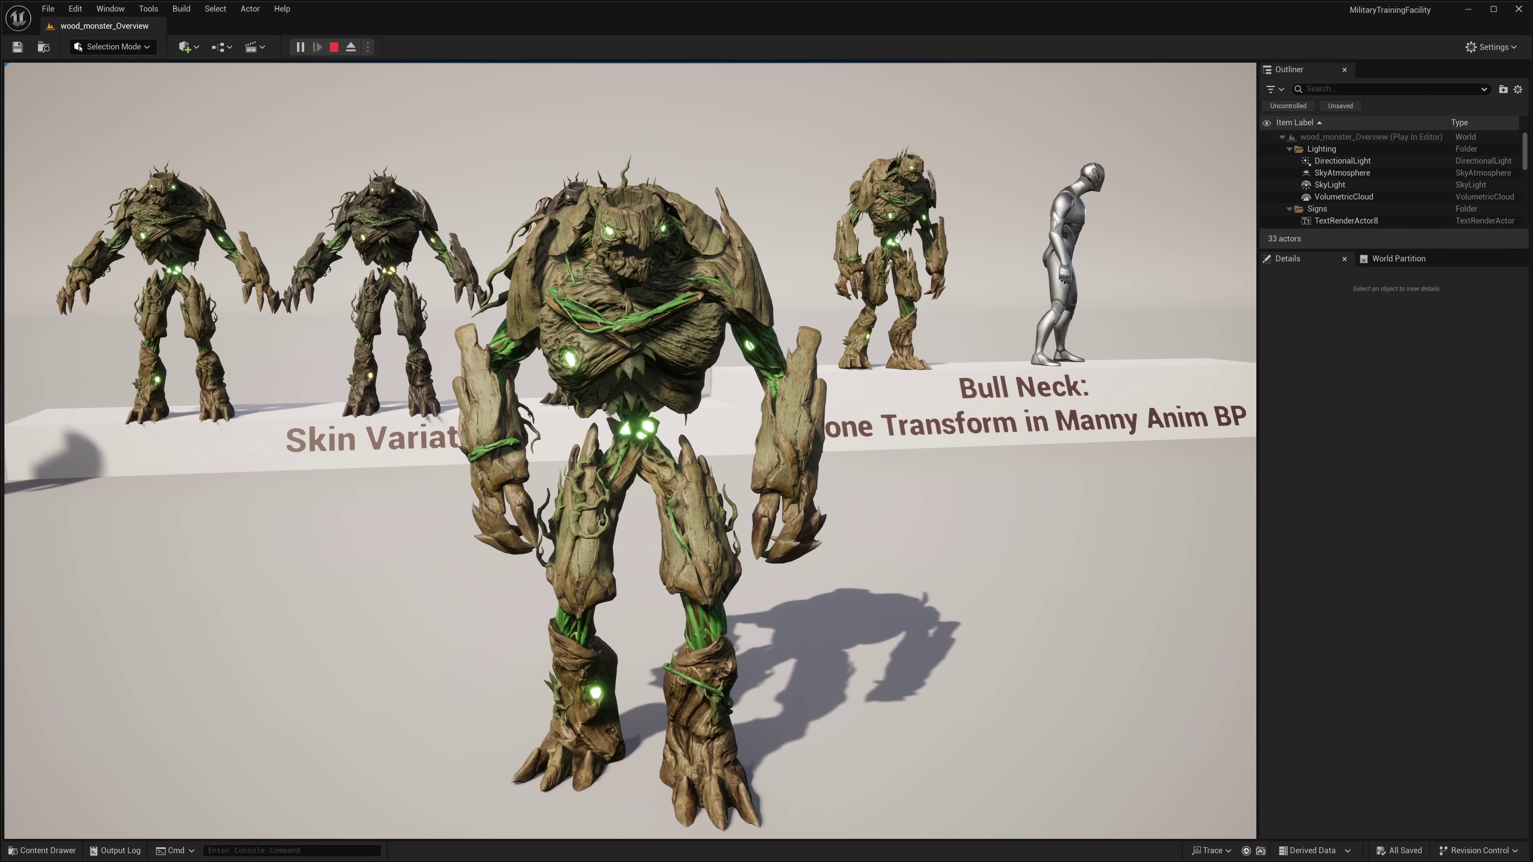
{"action": "key", "text": "Escape"}
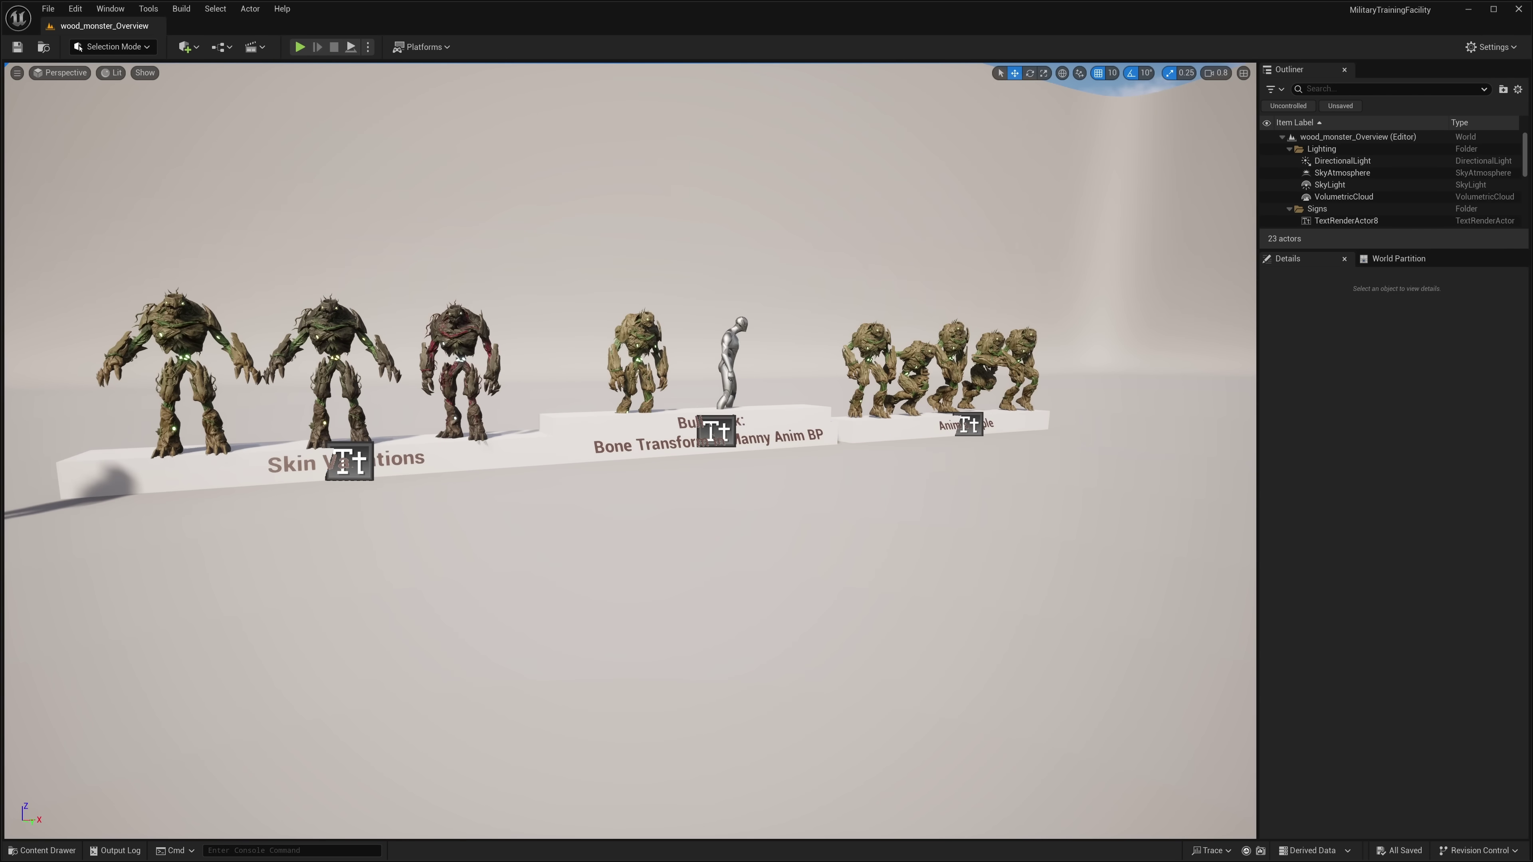
{"action": "right_click_drag", "start_coordinate": [844, 365], "coordinate": [852, 365]}
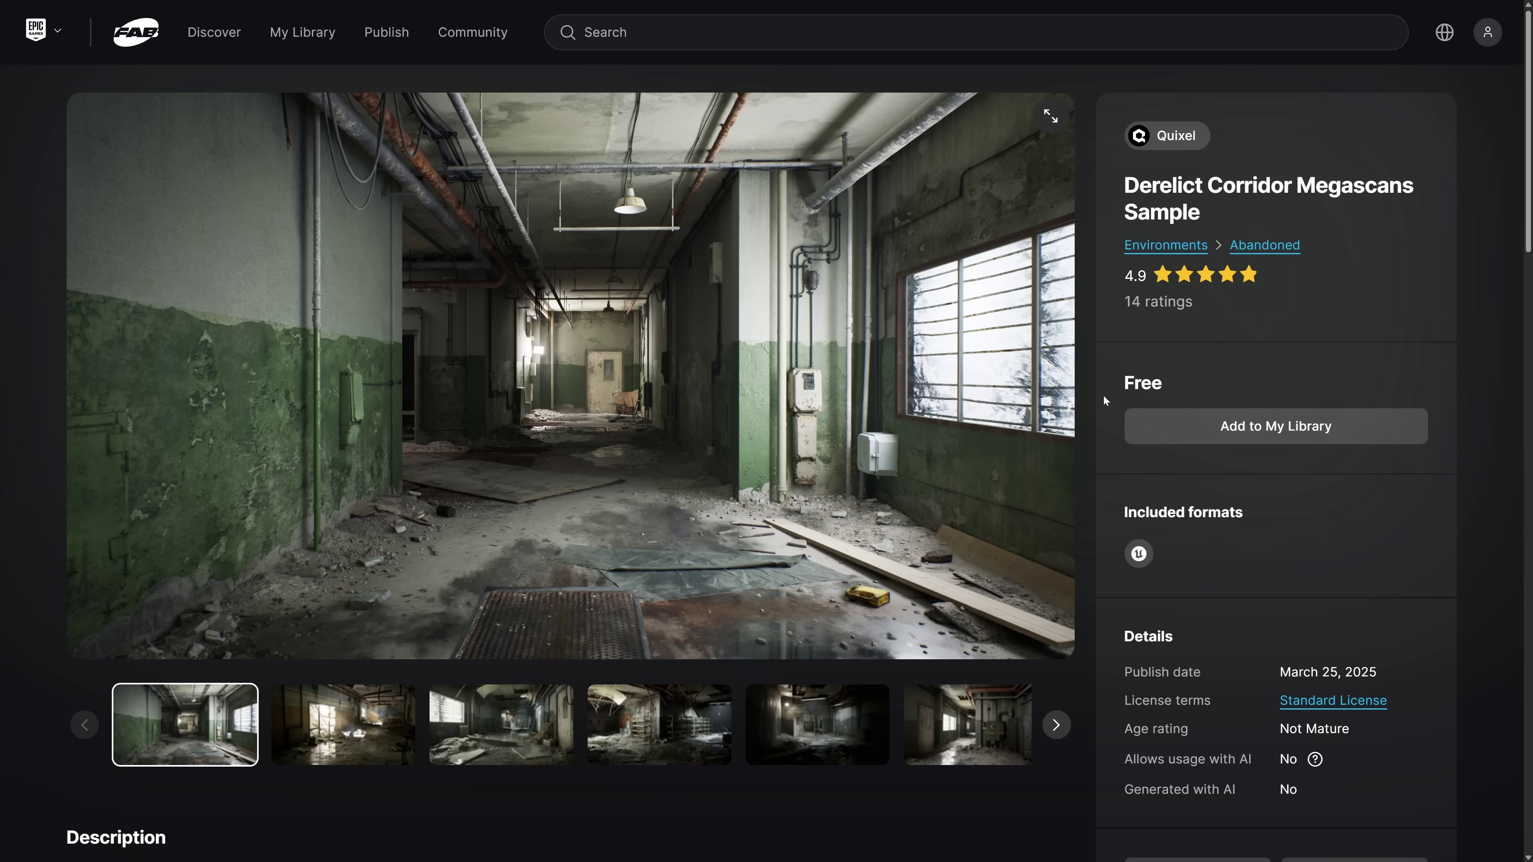
Step: Switch from the Derelict Corridor Megascans Sample listing to the Spacenova bundle page and review its banner, price and license
{"action": "key", "text": "ctrl+Tab"}
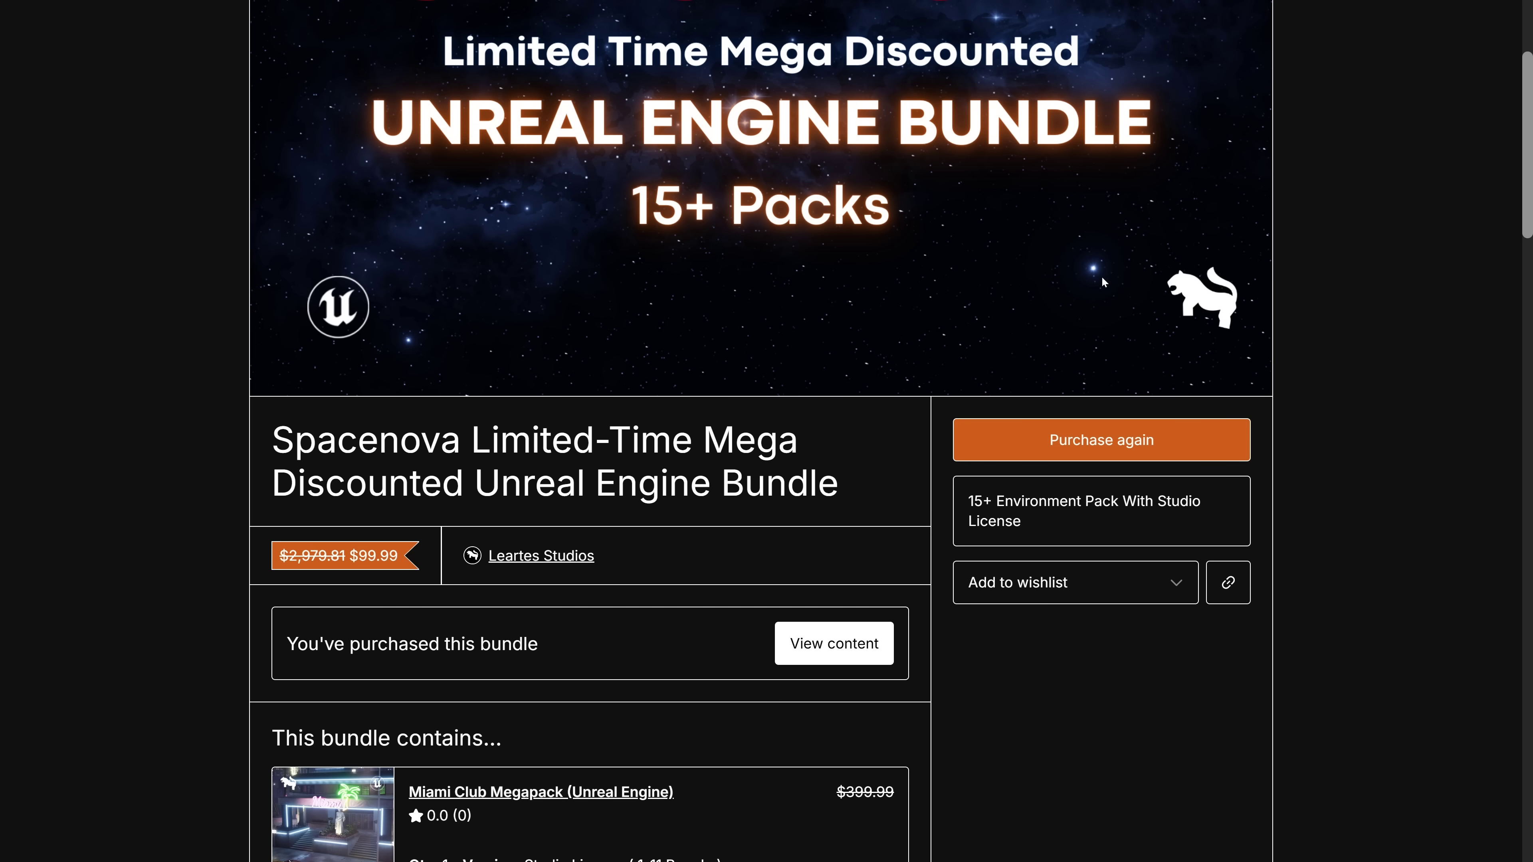
{"action": "scroll", "coordinate": [697, 177], "scroll_direction": "up", "scroll_amount": 4}
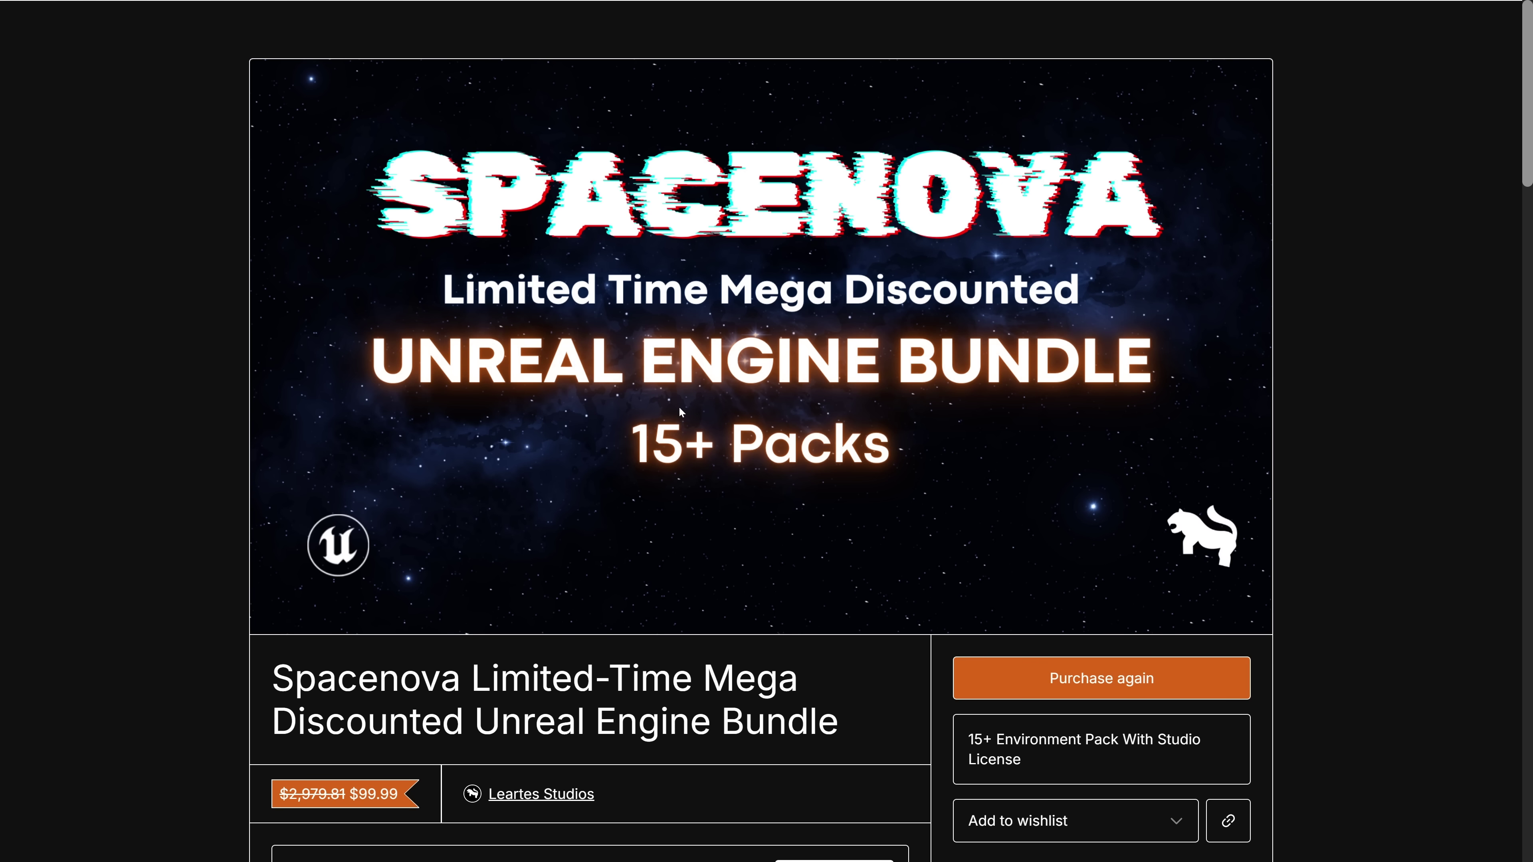
{"action": "scroll", "coordinate": [679, 407], "scroll_direction": "down", "scroll_amount": 3}
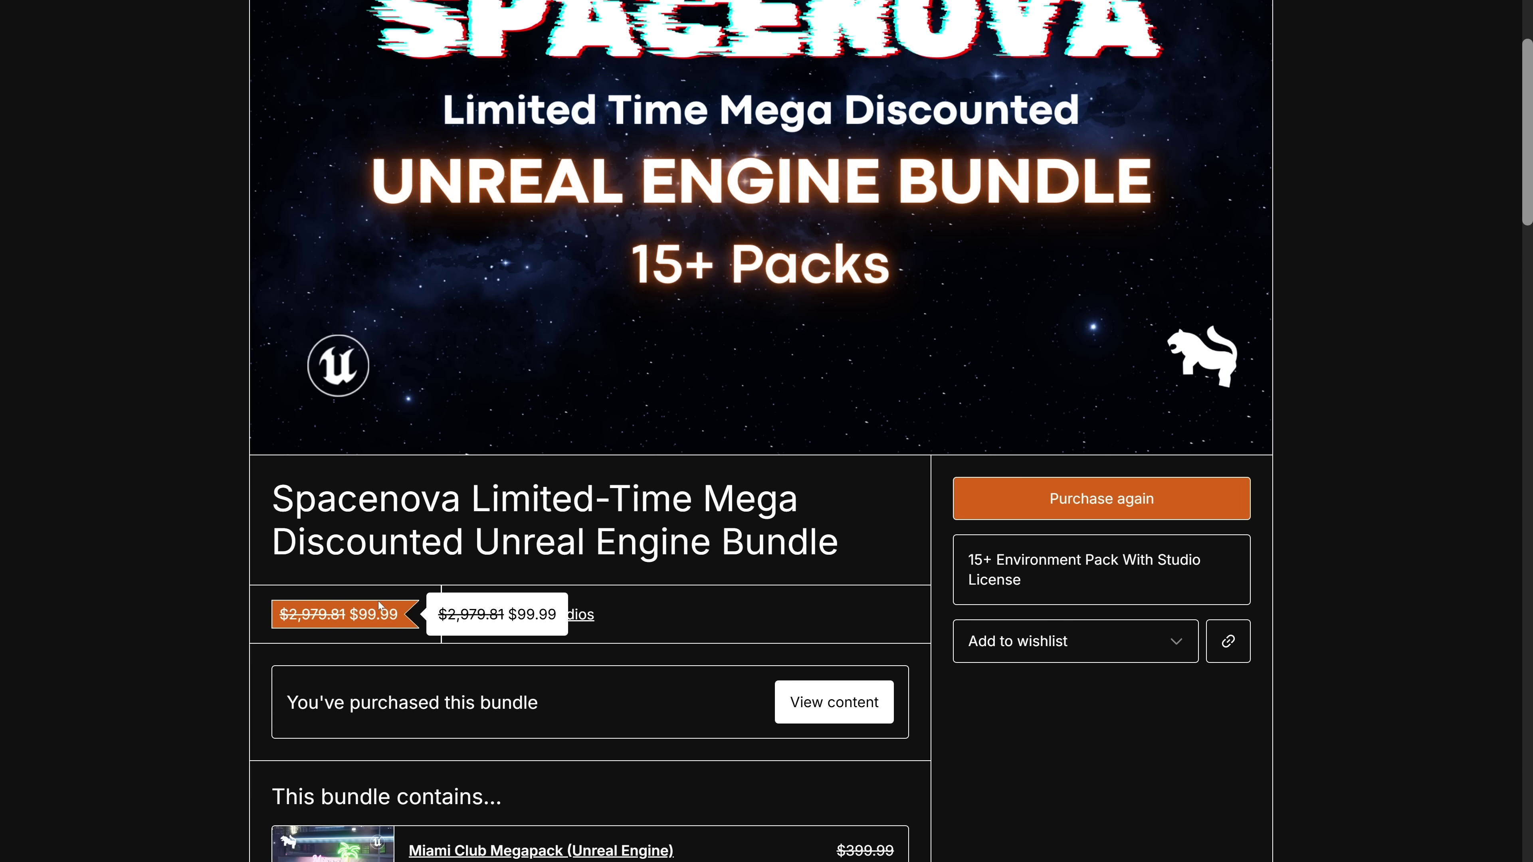
{"action": "scroll", "coordinate": [389, 579], "scroll_direction": "down", "scroll_amount": 10}
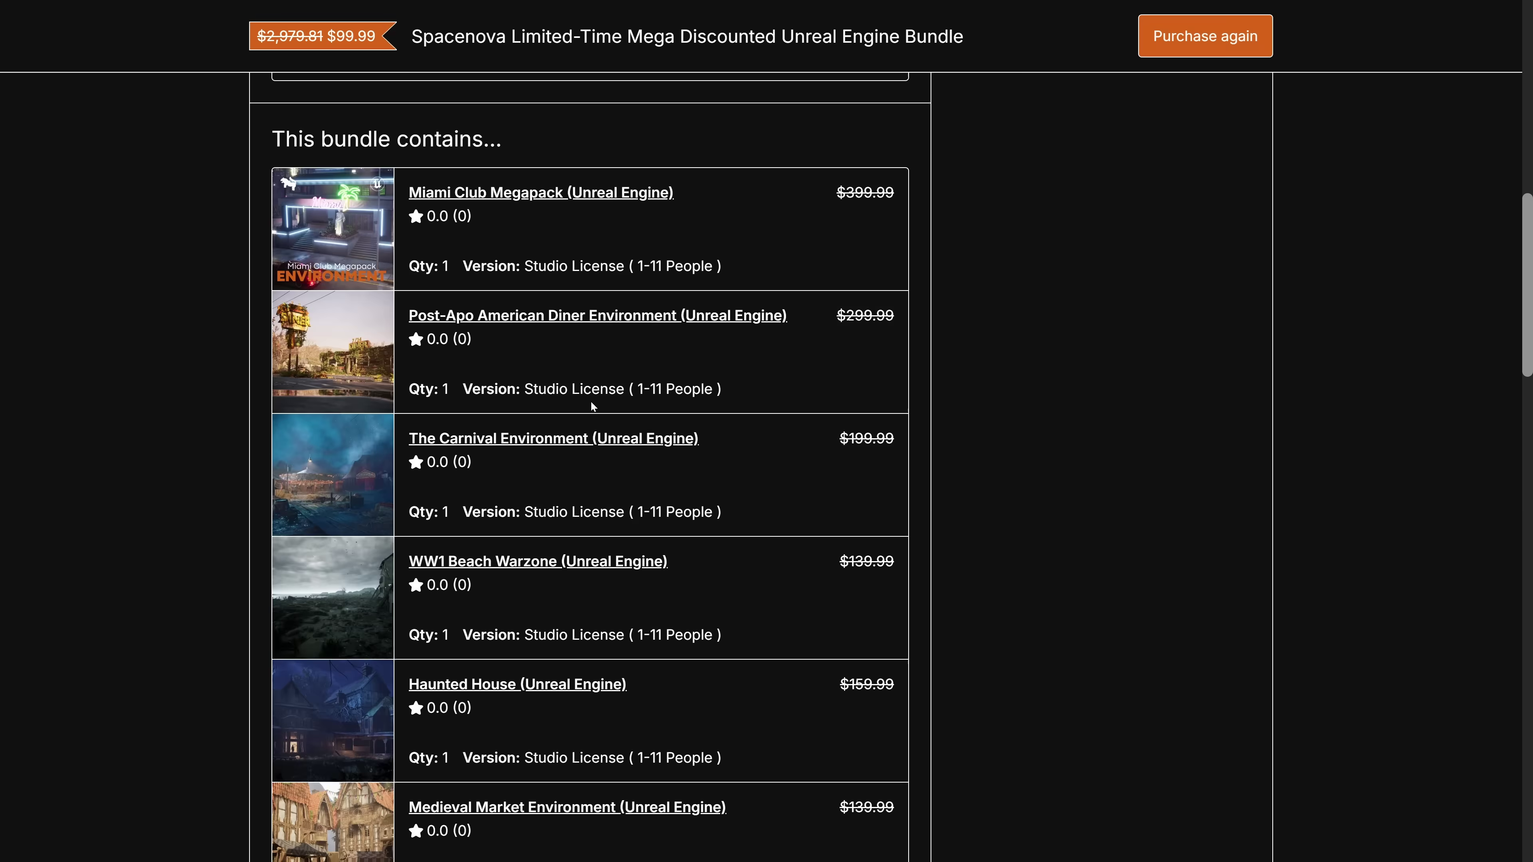
Step: Examine the Spacenova bundle's contents list, from the Miami Club Megapack through the environments and art tools to the weapon packs
{"action": "scroll", "coordinate": [591, 400], "scroll_direction": "up", "scroll_amount": 1}
{"action": "scroll", "coordinate": [590, 401], "scroll_direction": "down", "scroll_amount": 2}
{"action": "scroll", "coordinate": [407, 341], "scroll_direction": "down", "scroll_amount": 1}
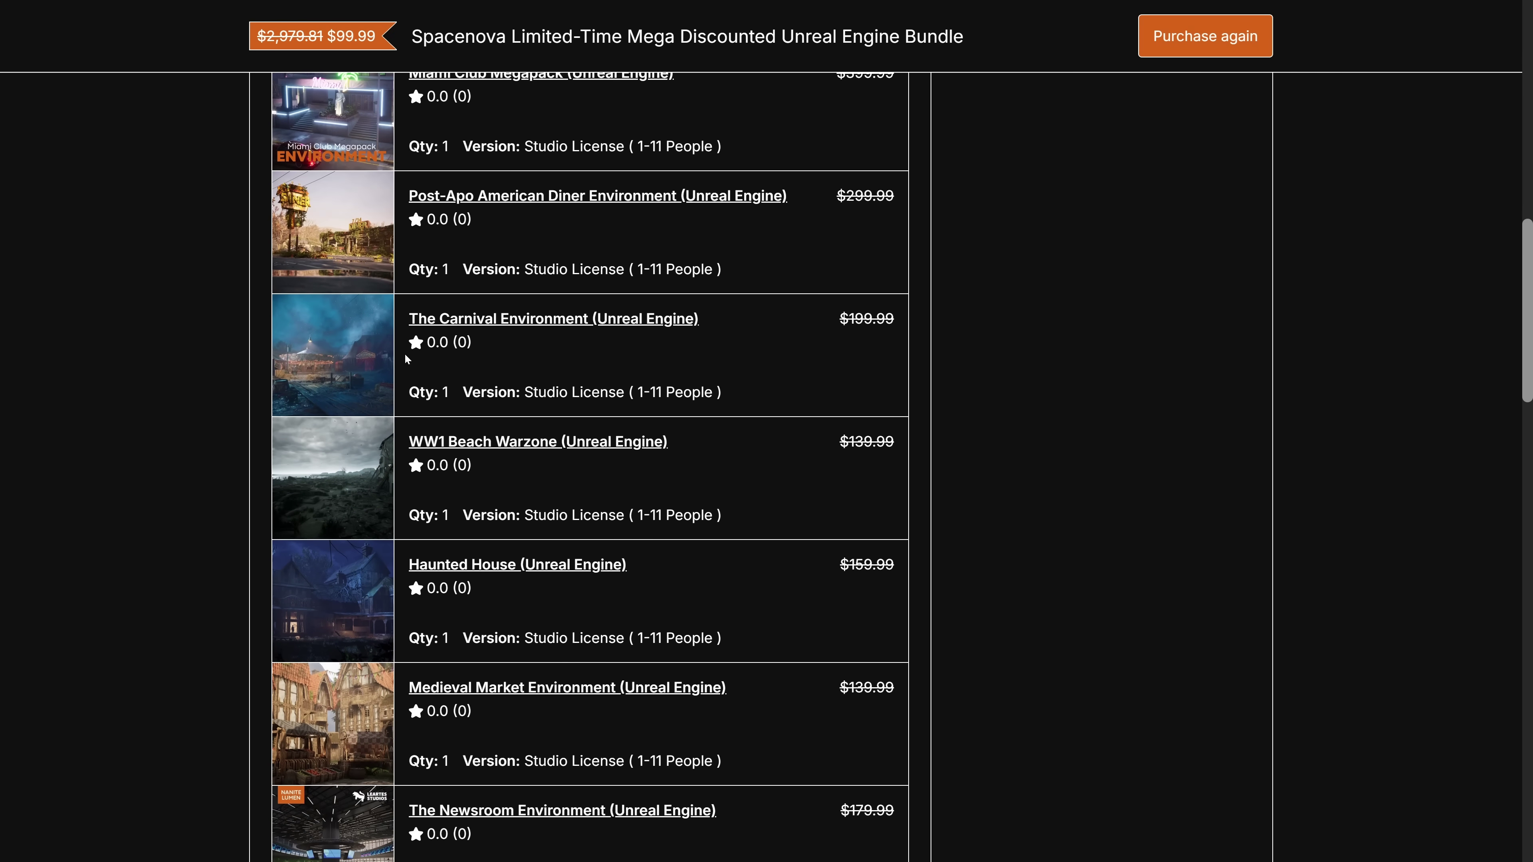
{"action": "scroll", "coordinate": [401, 344], "scroll_direction": "up", "scroll_amount": 2}
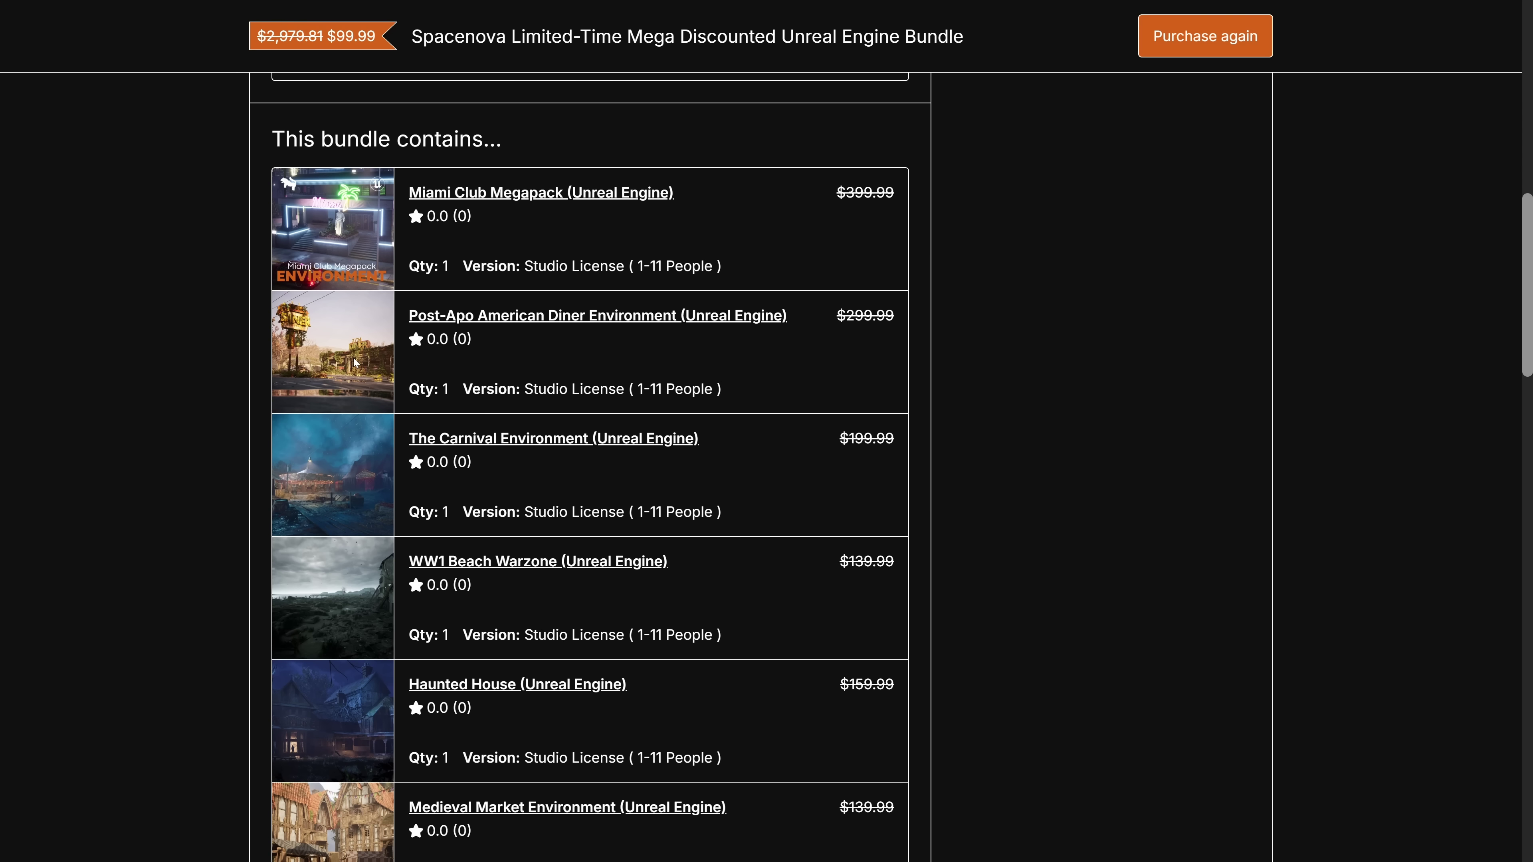
{"action": "scroll", "coordinate": [354, 360], "scroll_direction": "down", "scroll_amount": 10}
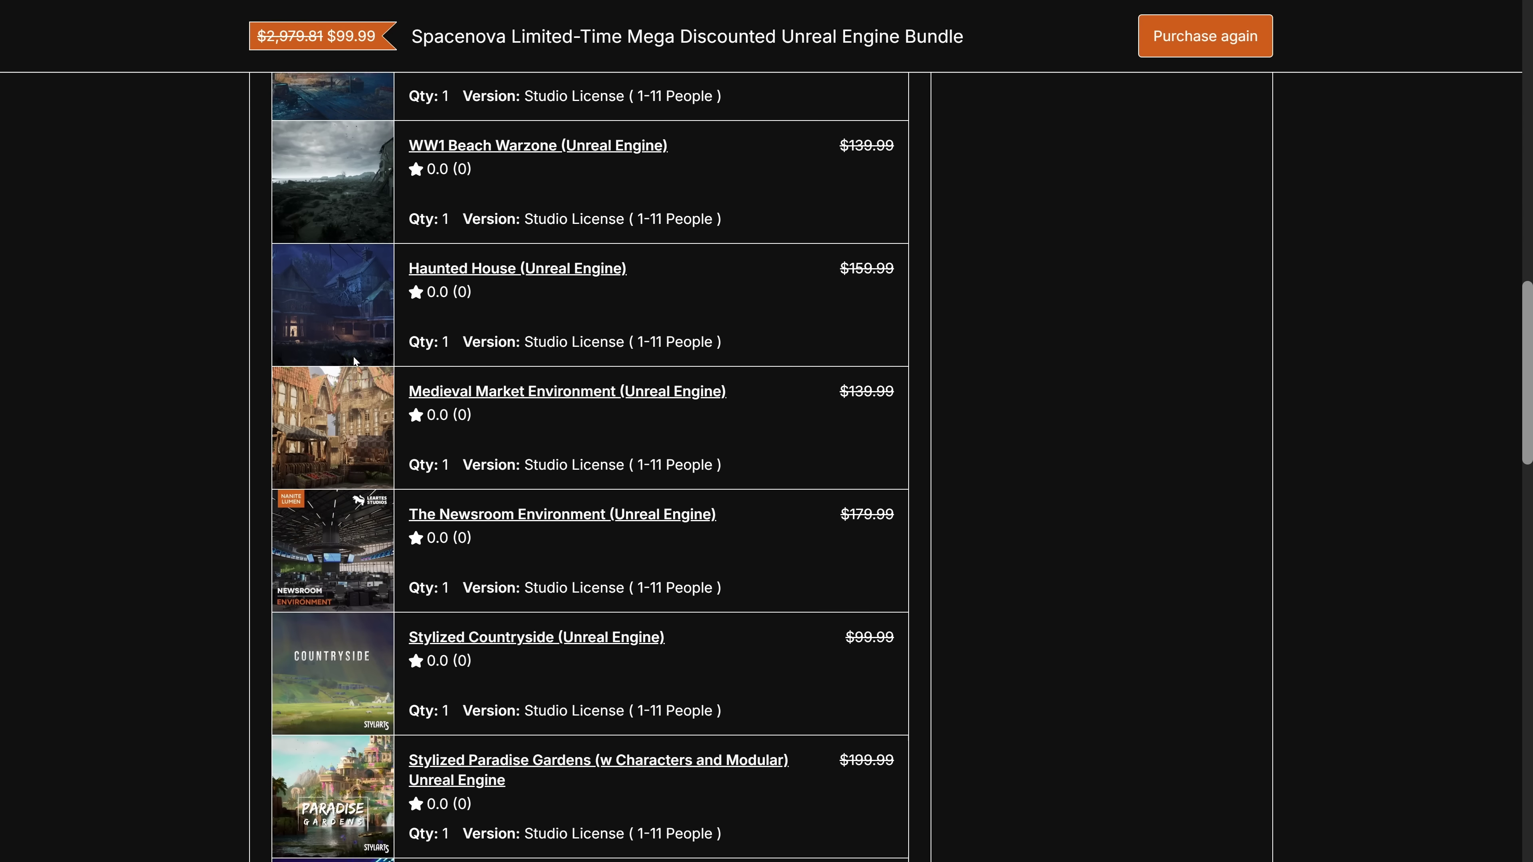
{"action": "scroll", "coordinate": [353, 357], "scroll_direction": "down", "scroll_amount": 15}
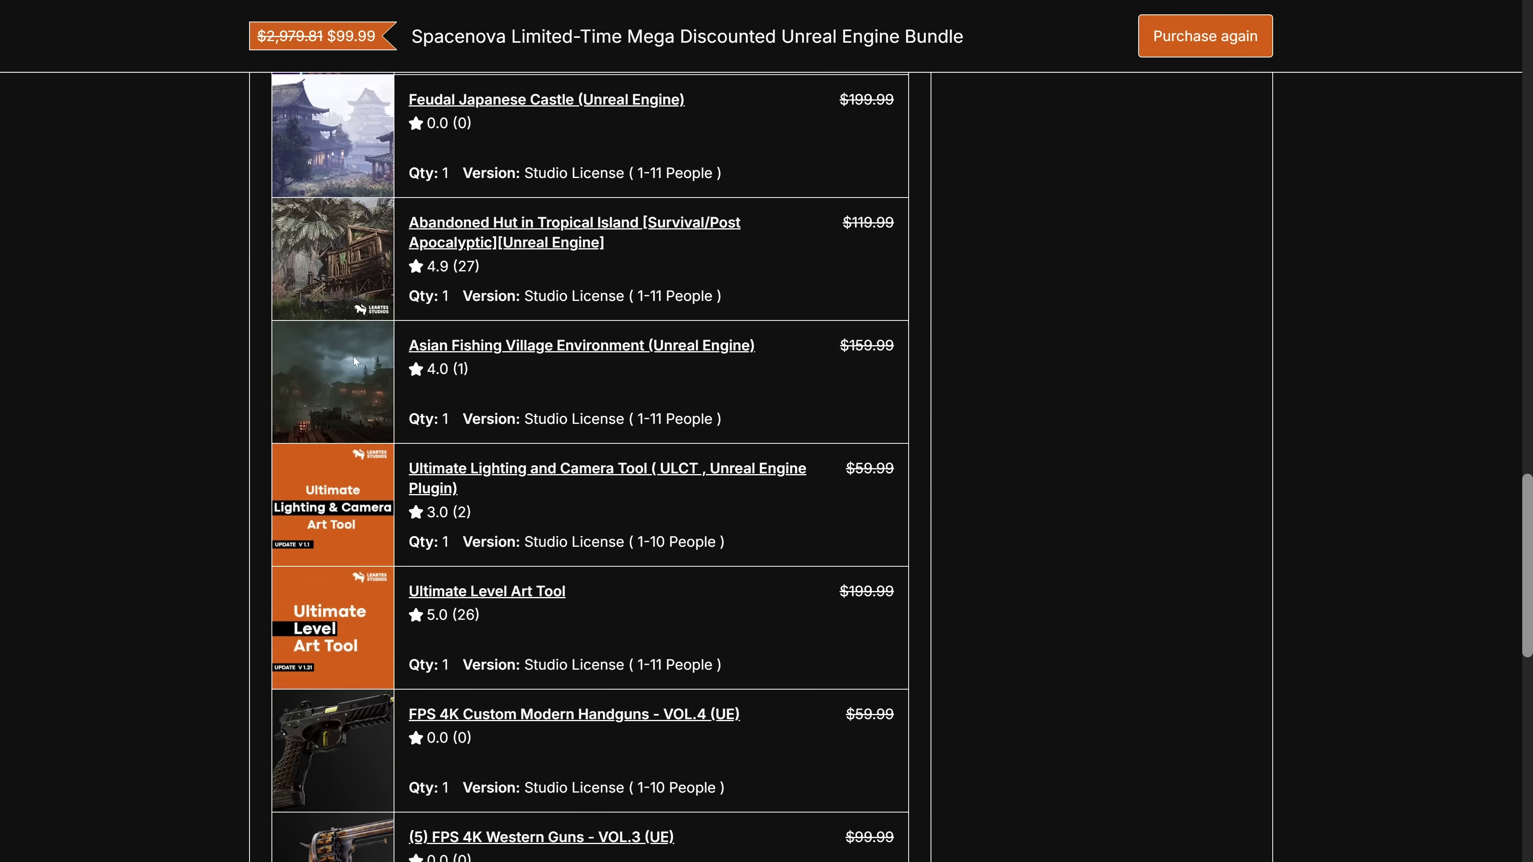
{"action": "scroll", "coordinate": [363, 375], "scroll_direction": "up", "scroll_amount": 8}
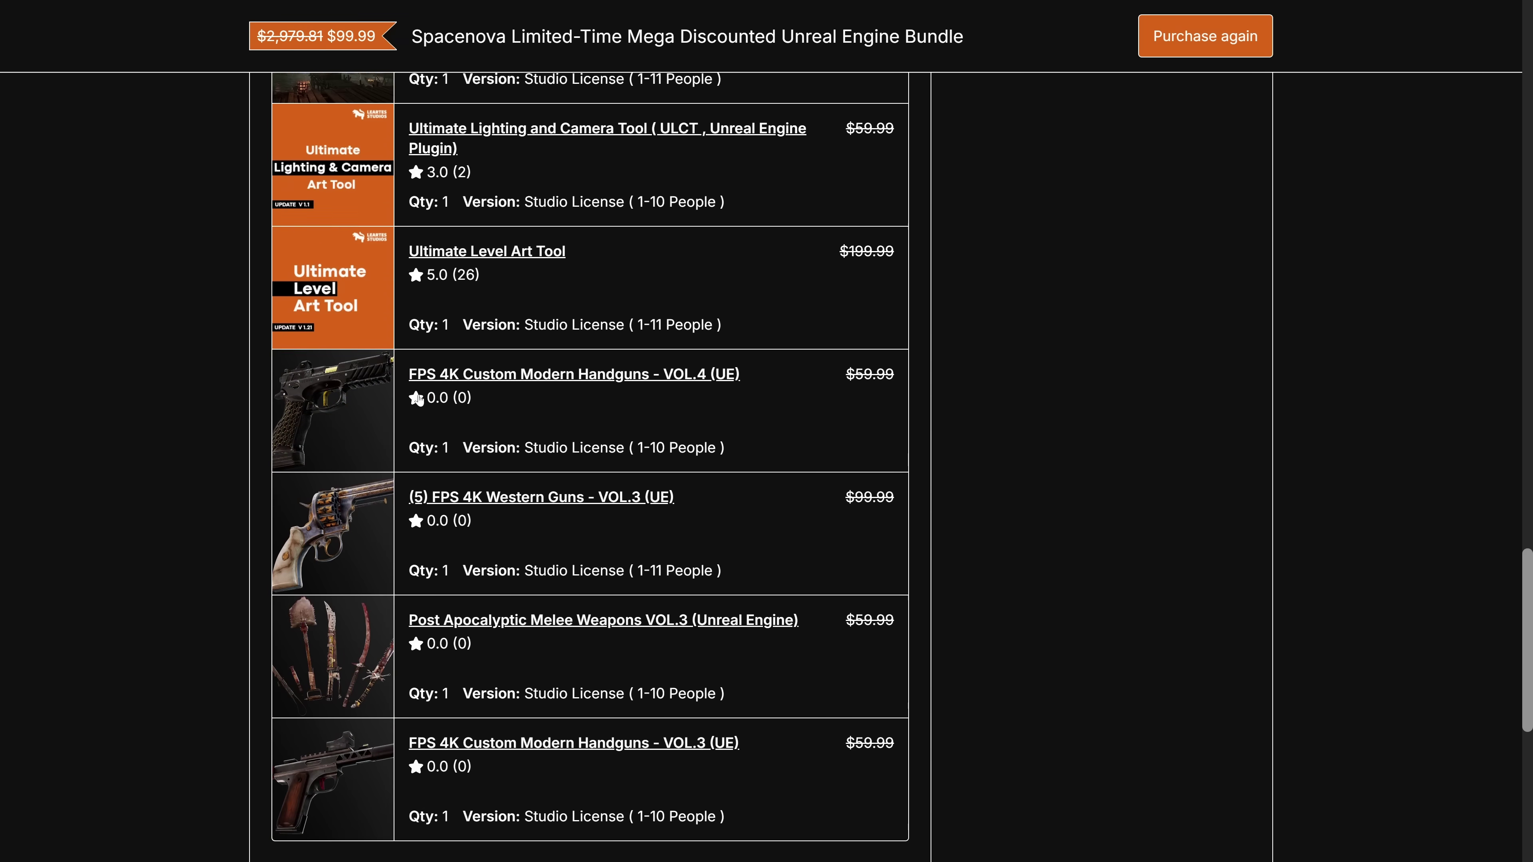
{"action": "scroll", "coordinate": [624, 282], "scroll_direction": "up", "scroll_amount": 17}
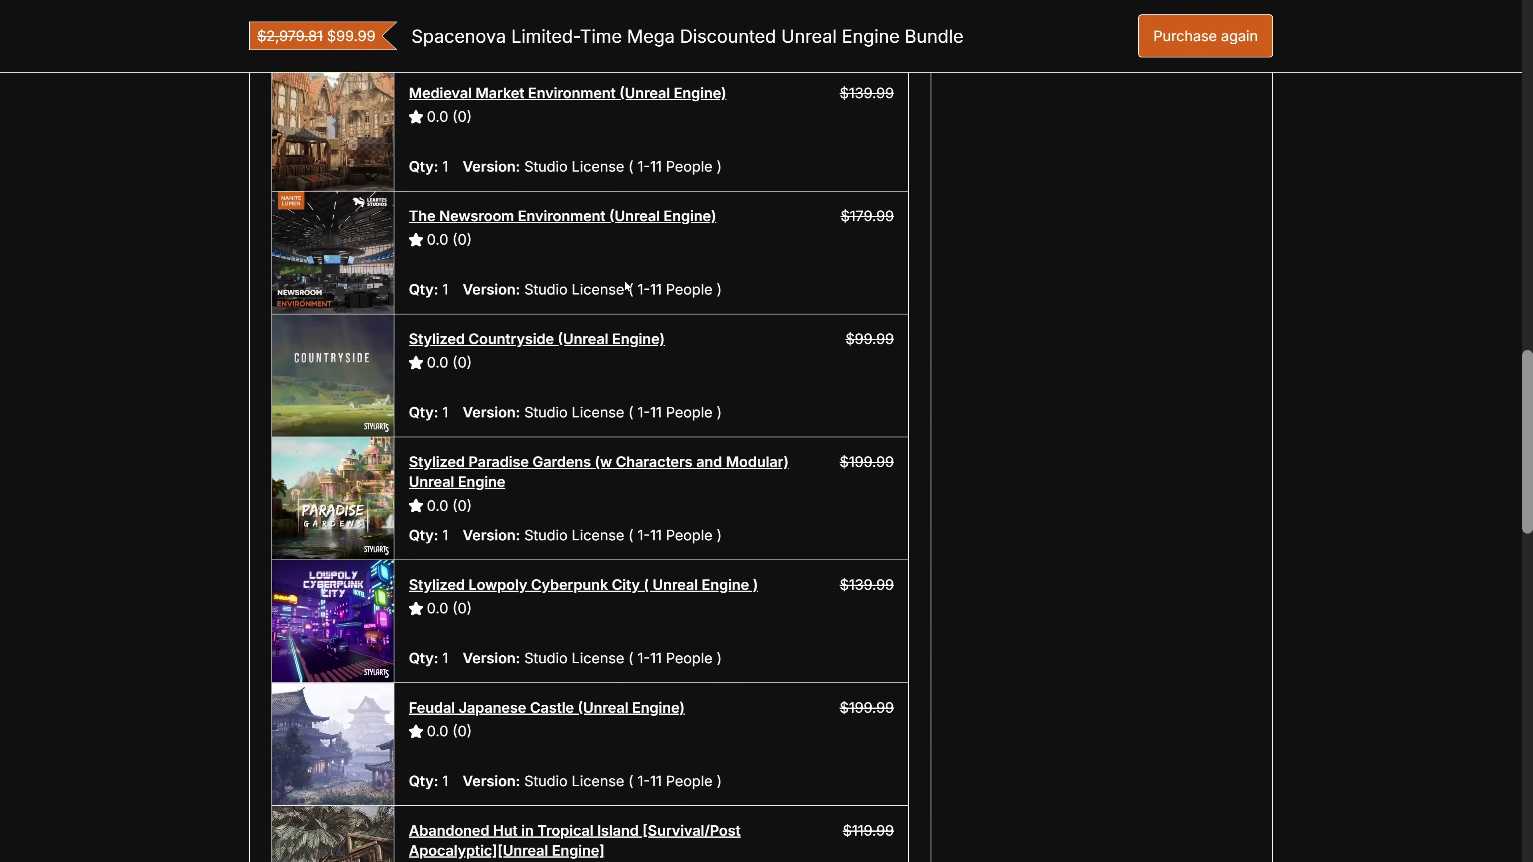
{"action": "scroll", "coordinate": [624, 280], "scroll_direction": "up", "scroll_amount": 9}
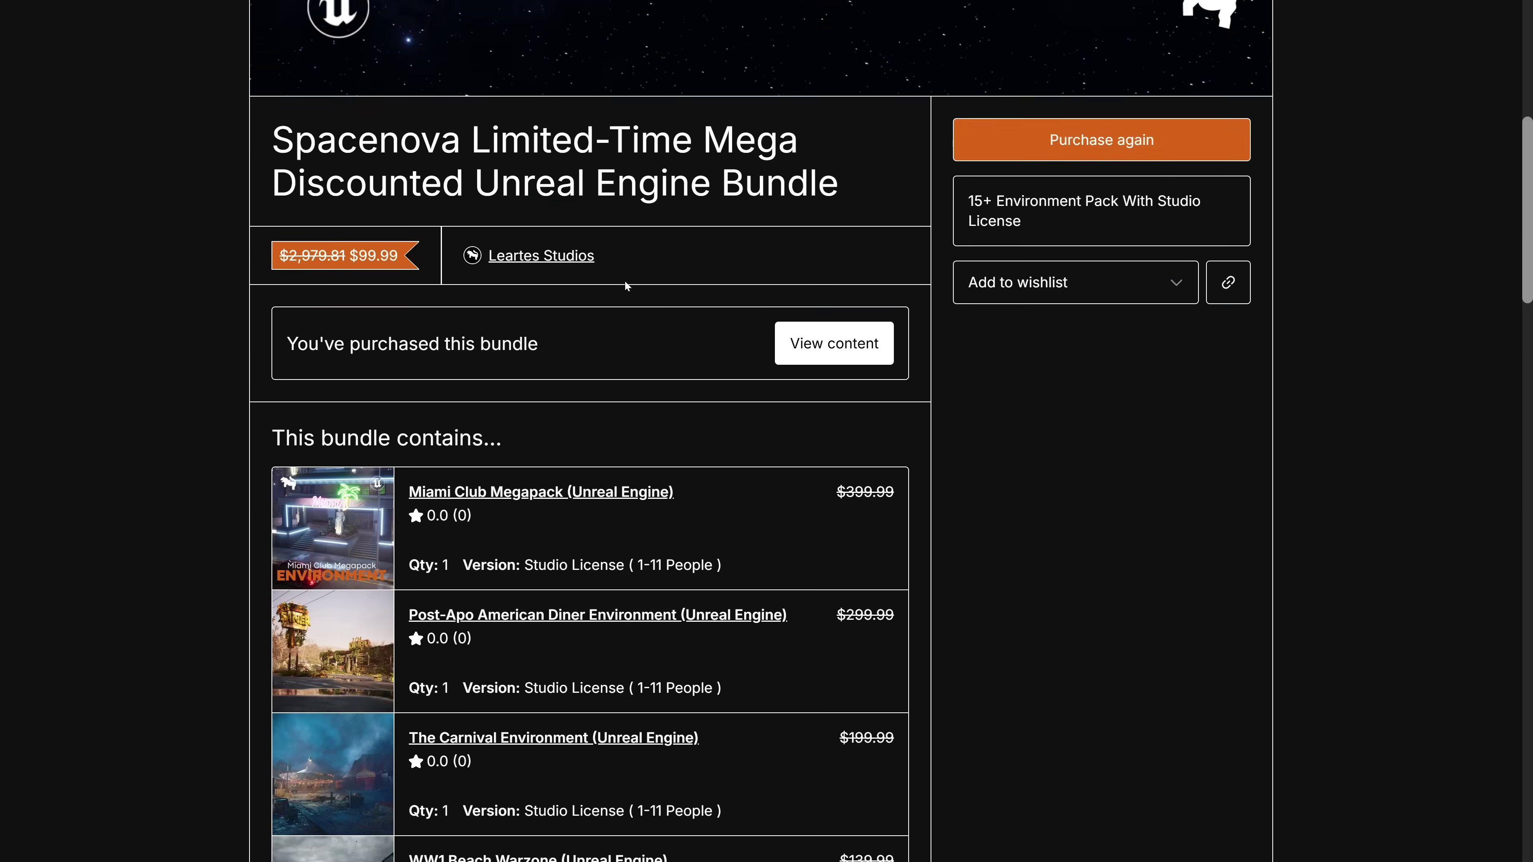
{"action": "scroll", "coordinate": [624, 280], "scroll_direction": "up", "scroll_amount": 1}
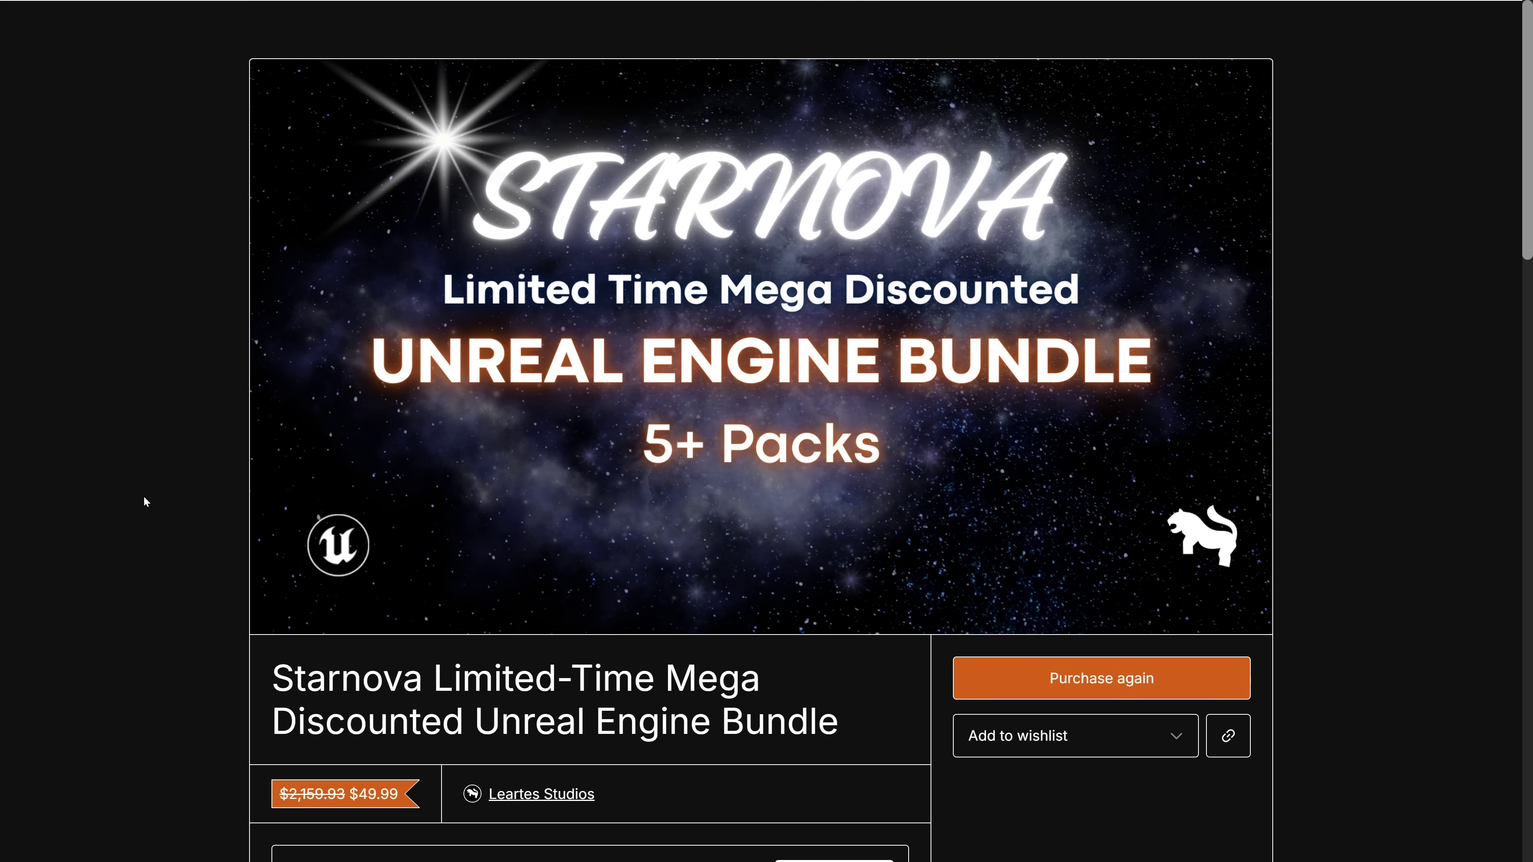
Step: Review the Starnova bundle page's price and included items, from the Pirate Tavern Environment to the Cosmos subscription
{"action": "scroll", "coordinate": [588, 493], "scroll_direction": "down", "scroll_amount": 1}
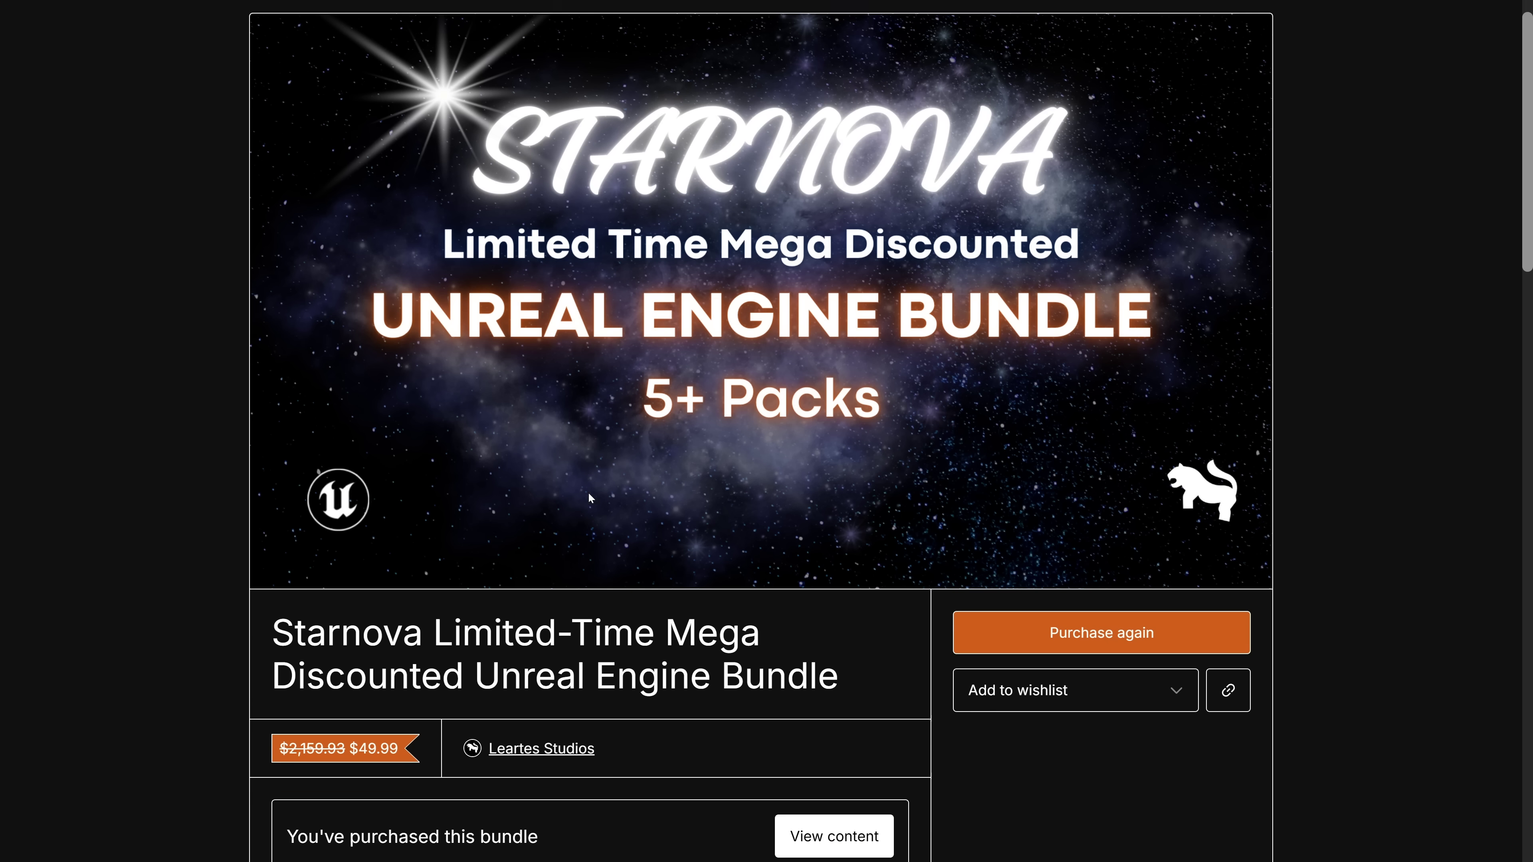
{"action": "scroll", "coordinate": [703, 377], "scroll_direction": "down", "scroll_amount": 10}
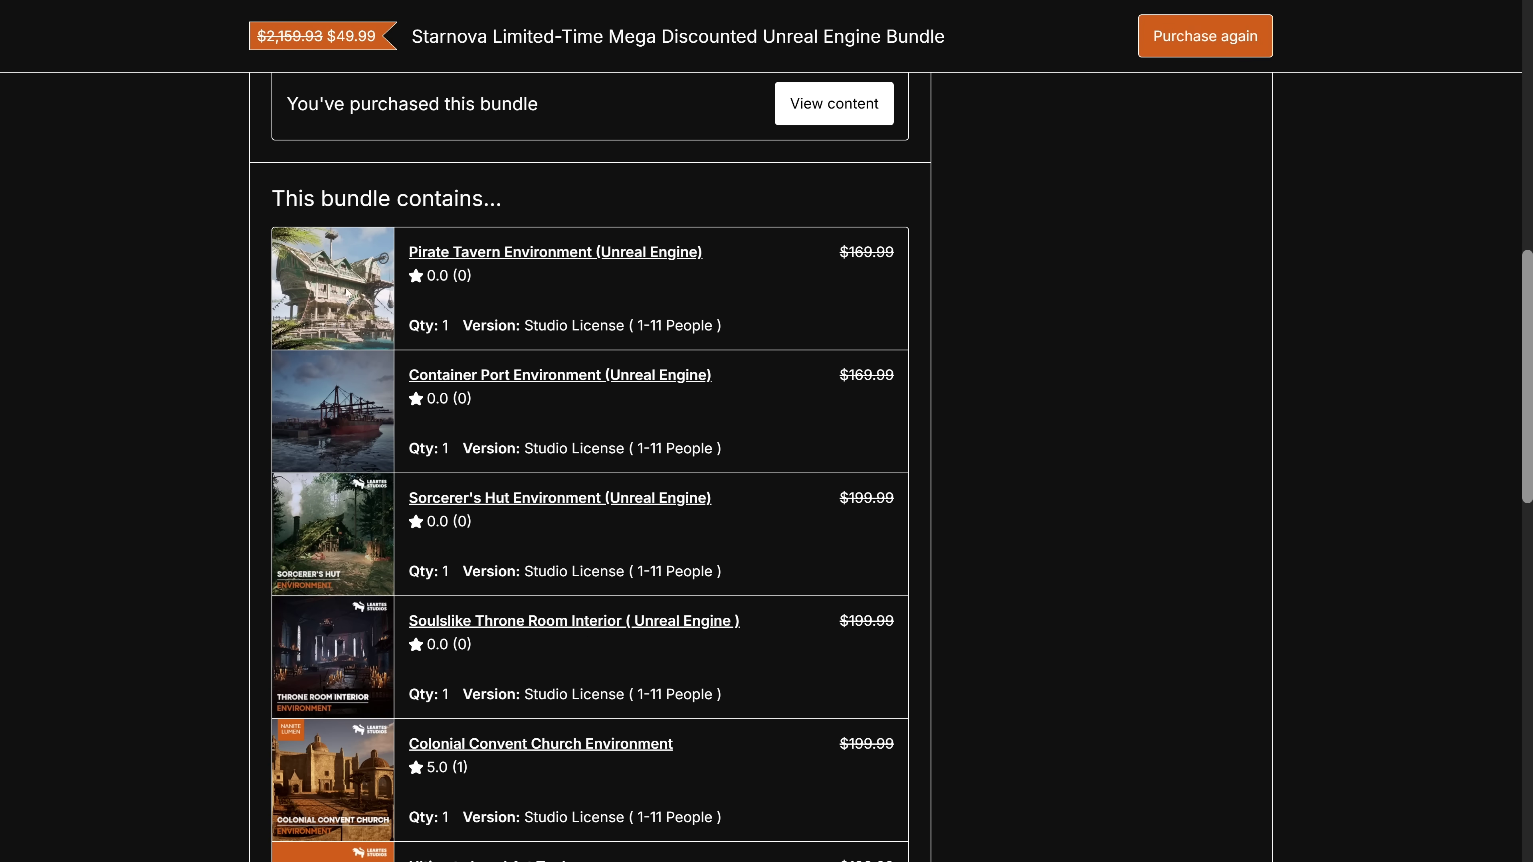
{"action": "scroll", "coordinate": [376, 505], "scroll_direction": "down", "scroll_amount": 7}
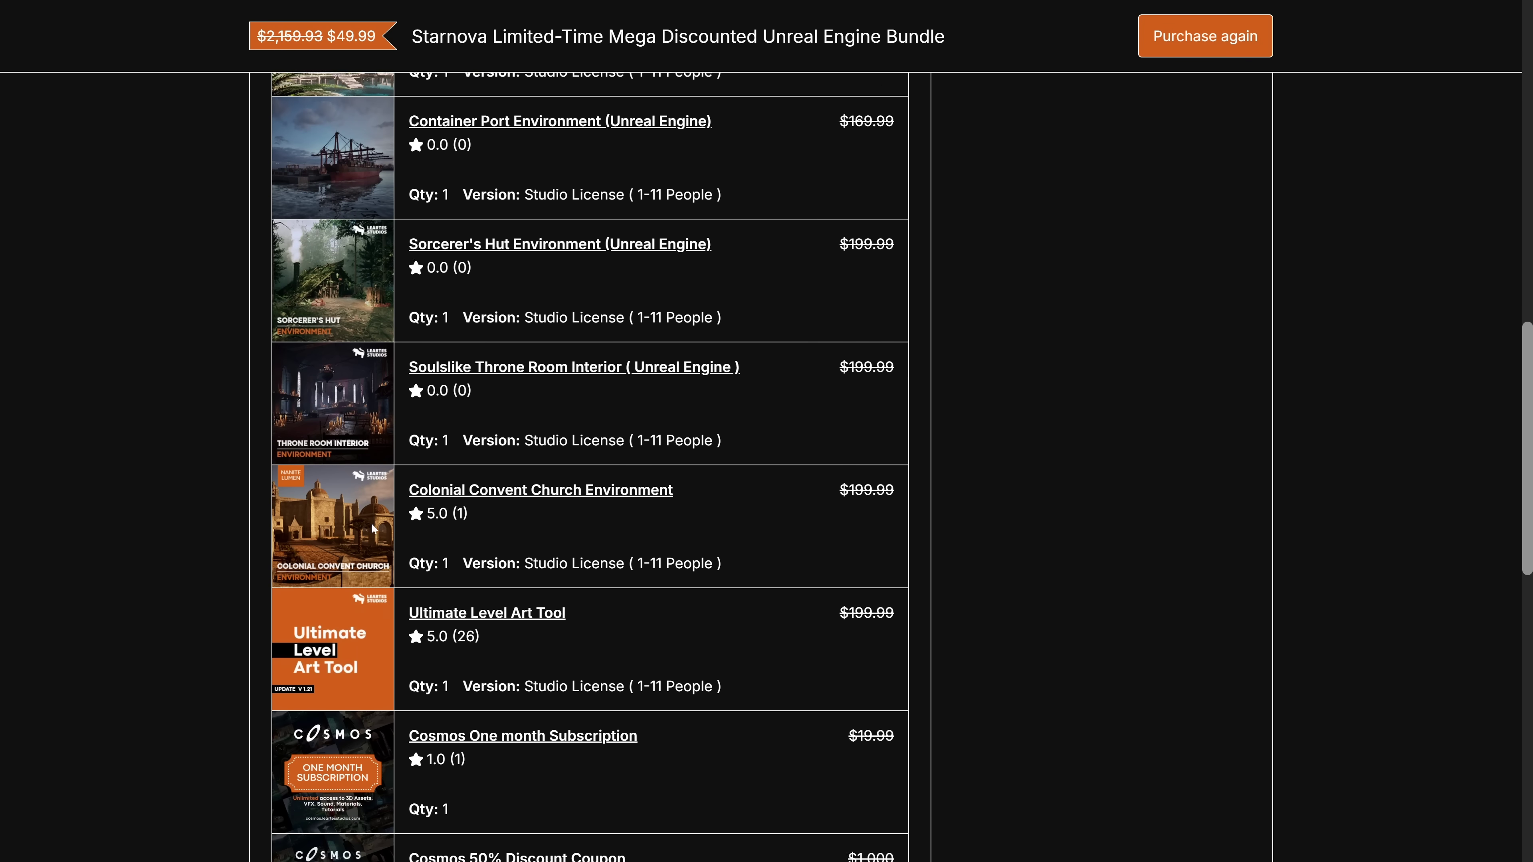
{"action": "scroll", "coordinate": [446, 489], "scroll_direction": "up", "scroll_amount": 3}
{"action": "scroll", "coordinate": [447, 489], "scroll_direction": "up", "scroll_amount": 8}
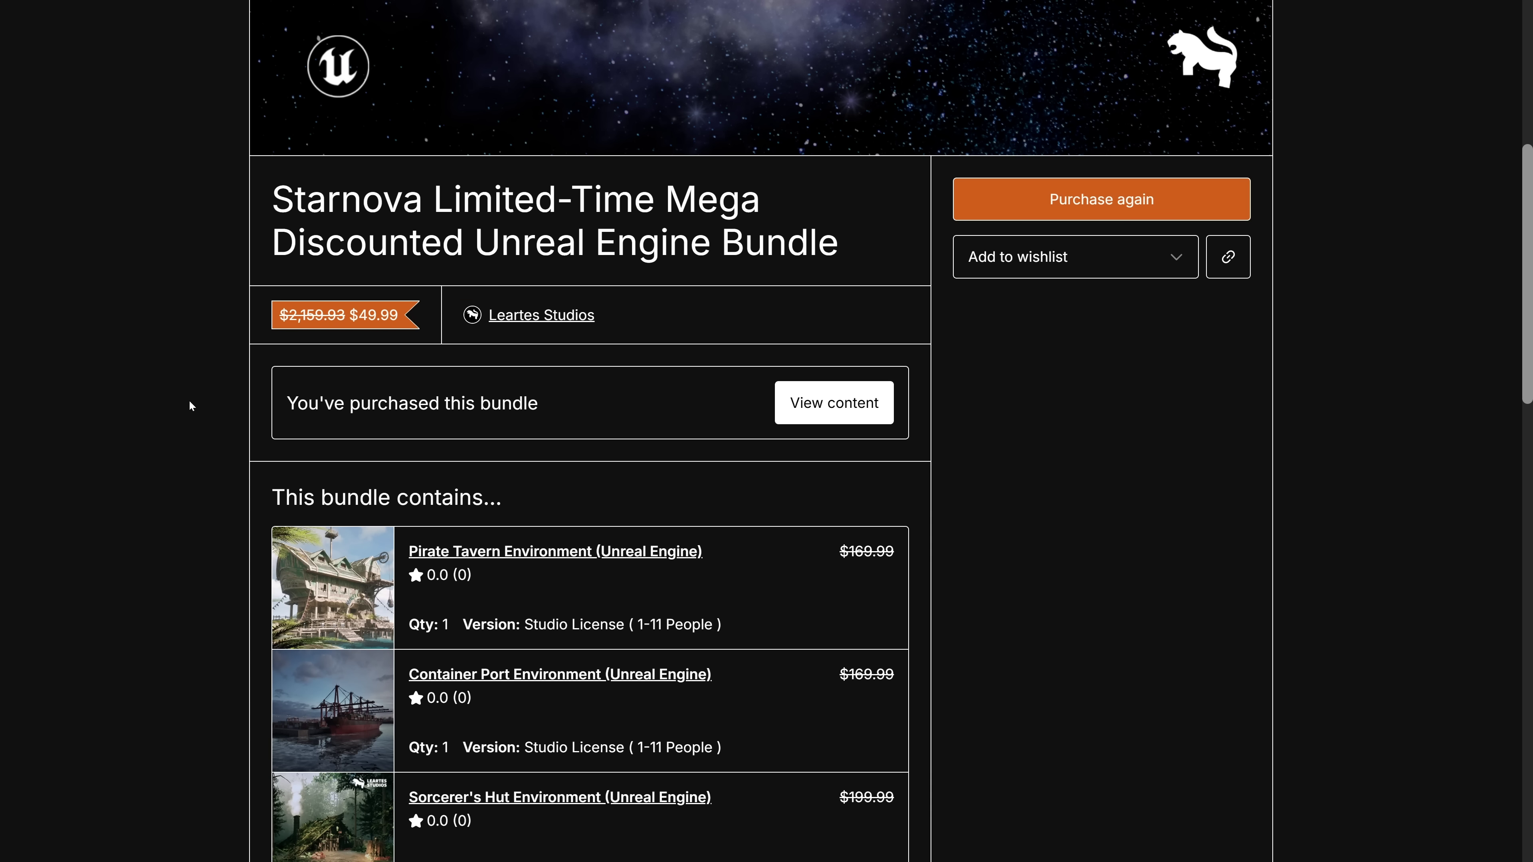
Step: Switch from the Starnova bundle page to the Military Training Facility listing and select its Professional license
{"action": "scroll", "coordinate": [246, 393], "scroll_direction": "up", "scroll_amount": 5}
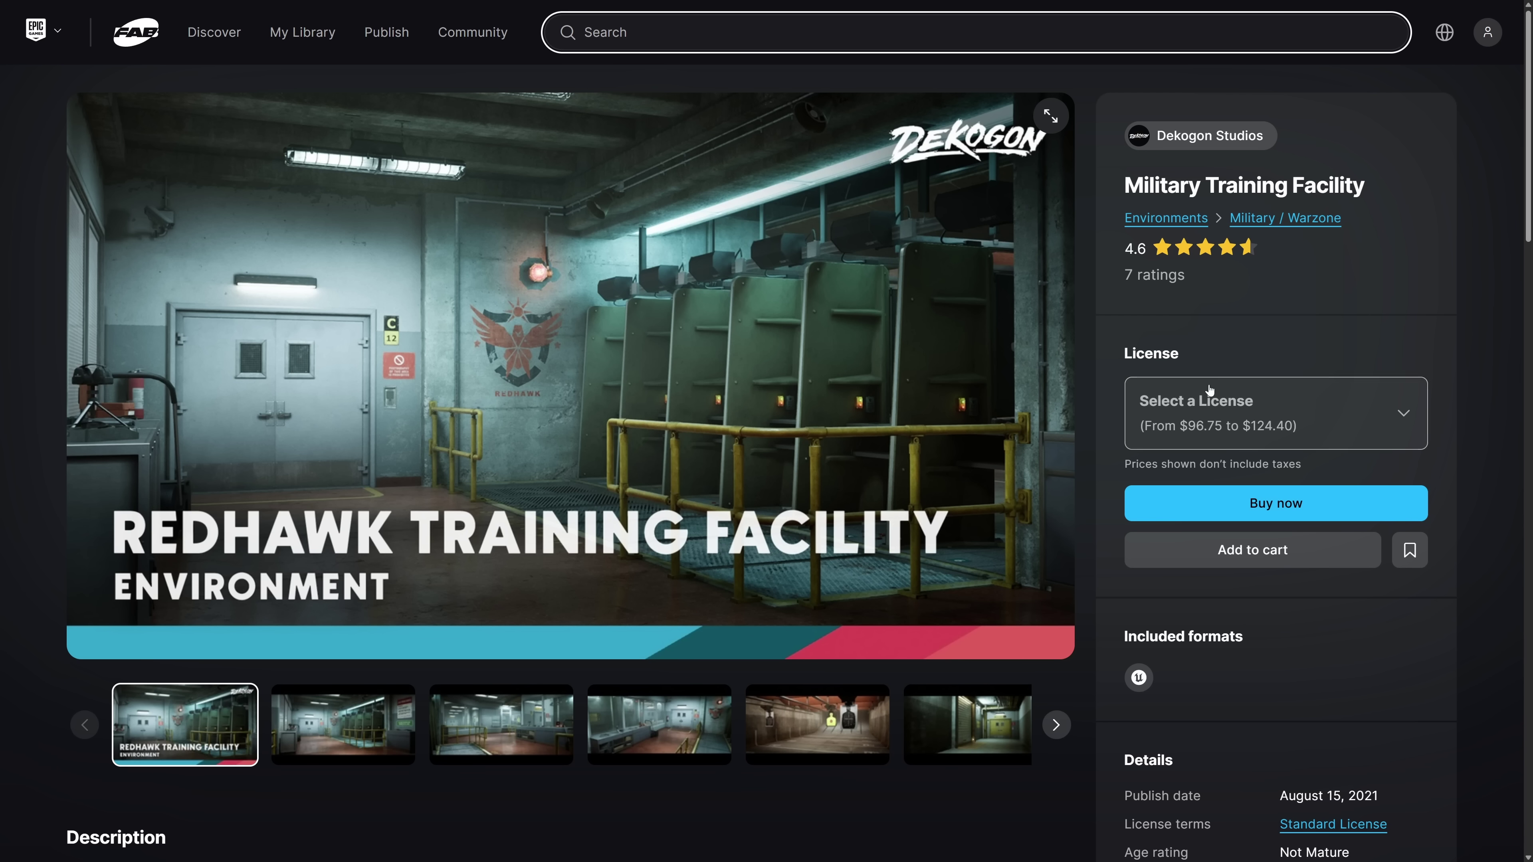
{"action": "left_click", "coordinate": [1237, 420]}
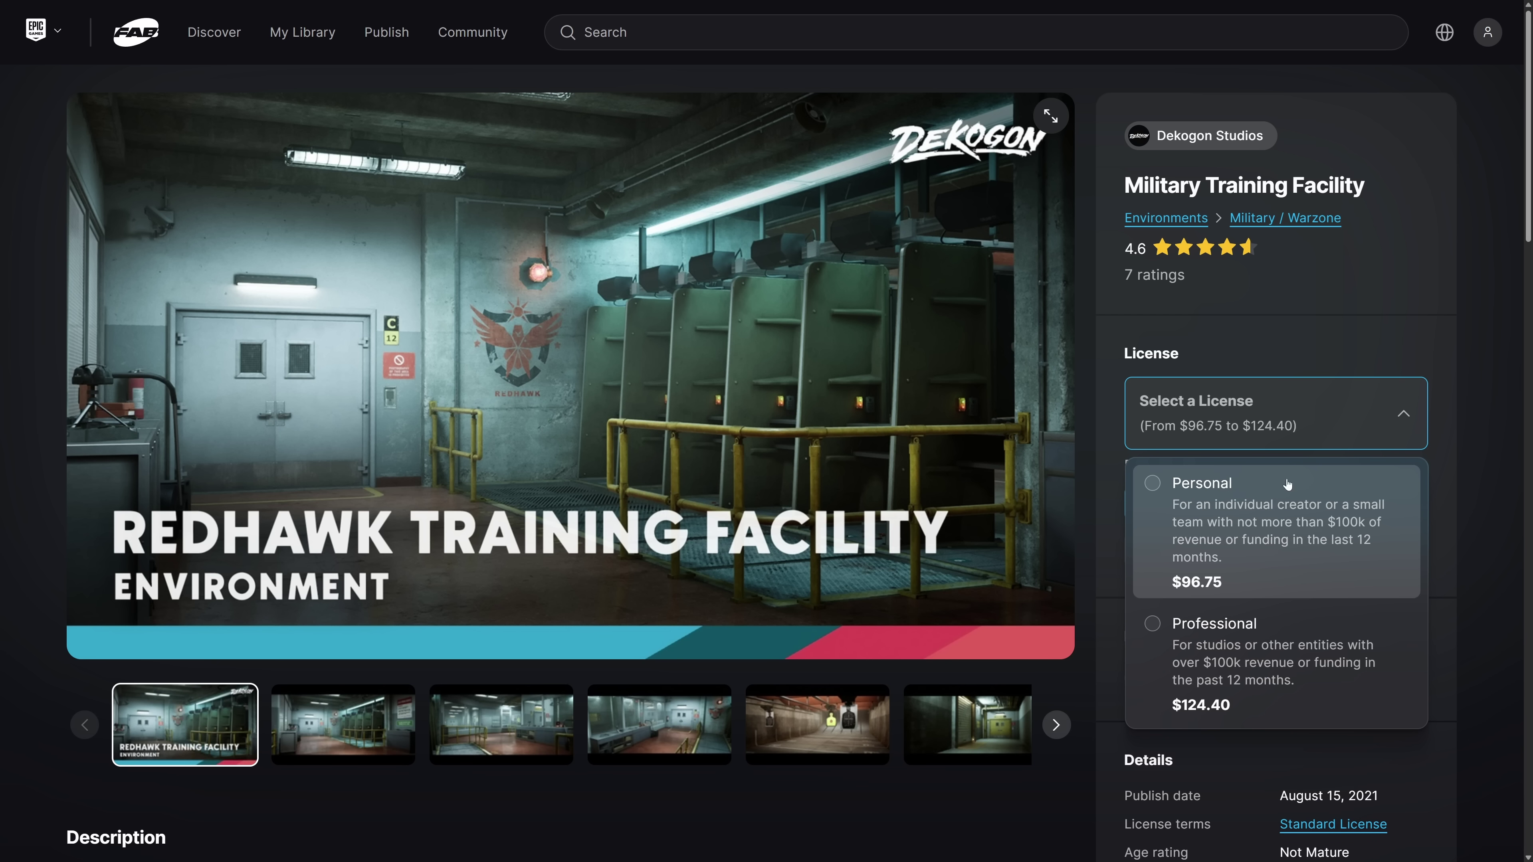
{"action": "left_click", "coordinate": [1244, 619]}
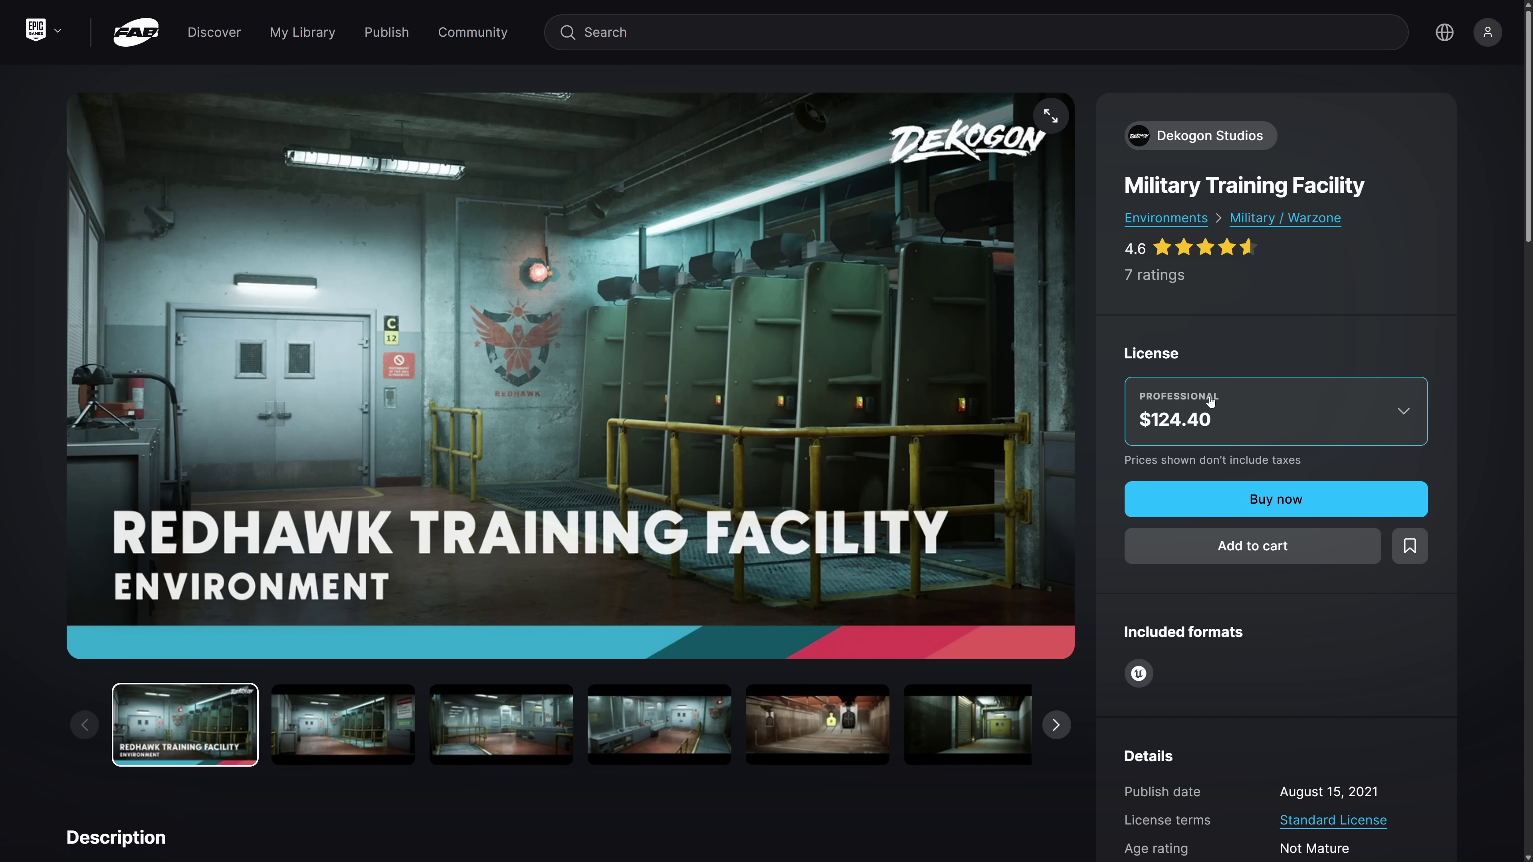
Step: View the third and fourth gallery images of the Military Training Facility listing
{"action": "scroll", "coordinate": [475, 459], "scroll_direction": "down", "scroll_amount": 1}
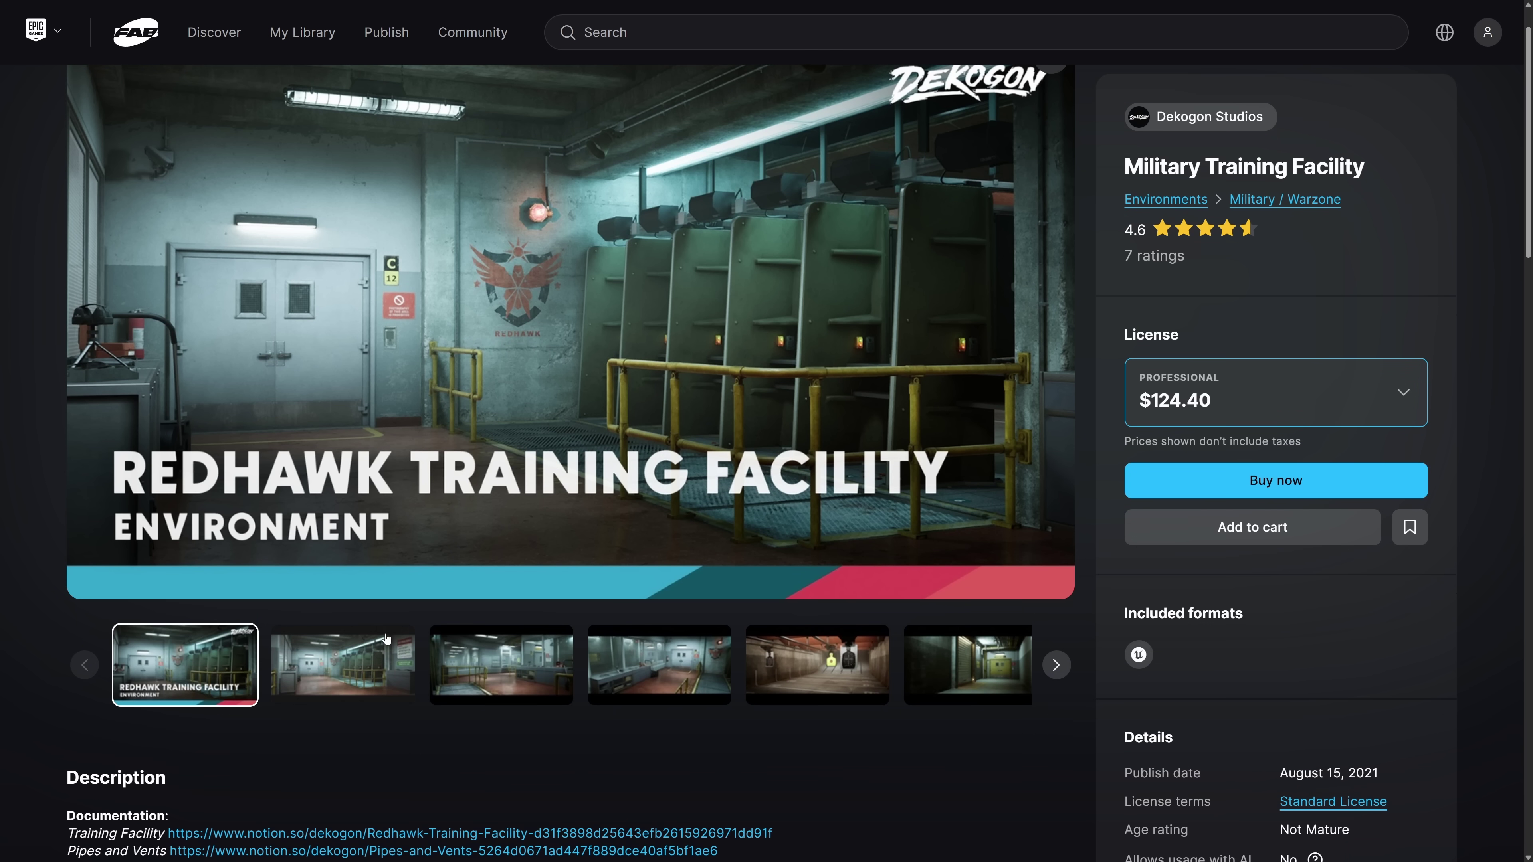
{"action": "left_click", "coordinate": [537, 658]}
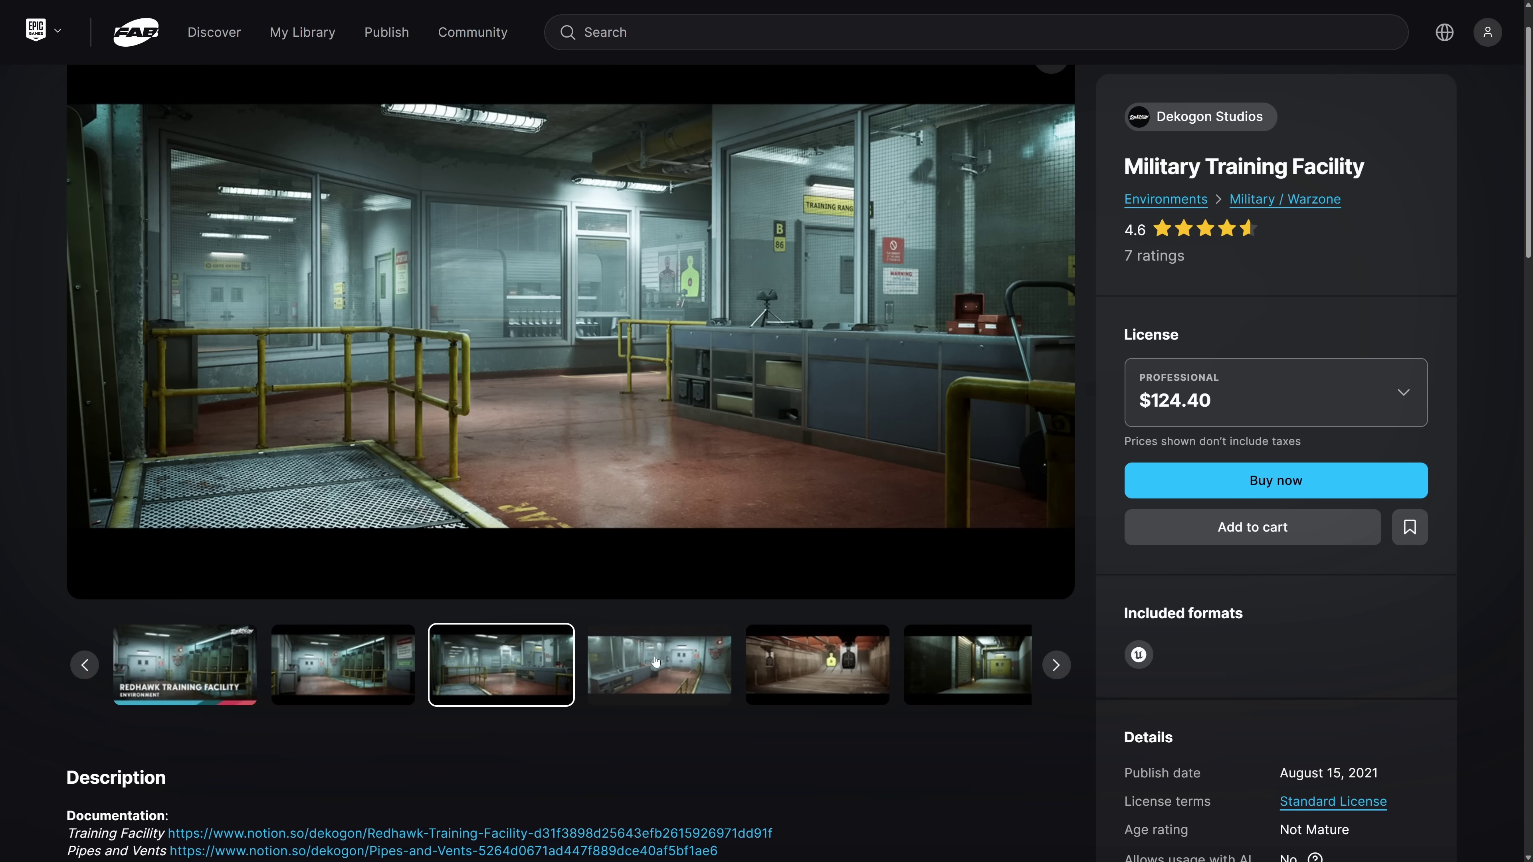
{"action": "left_click", "coordinate": [646, 662]}
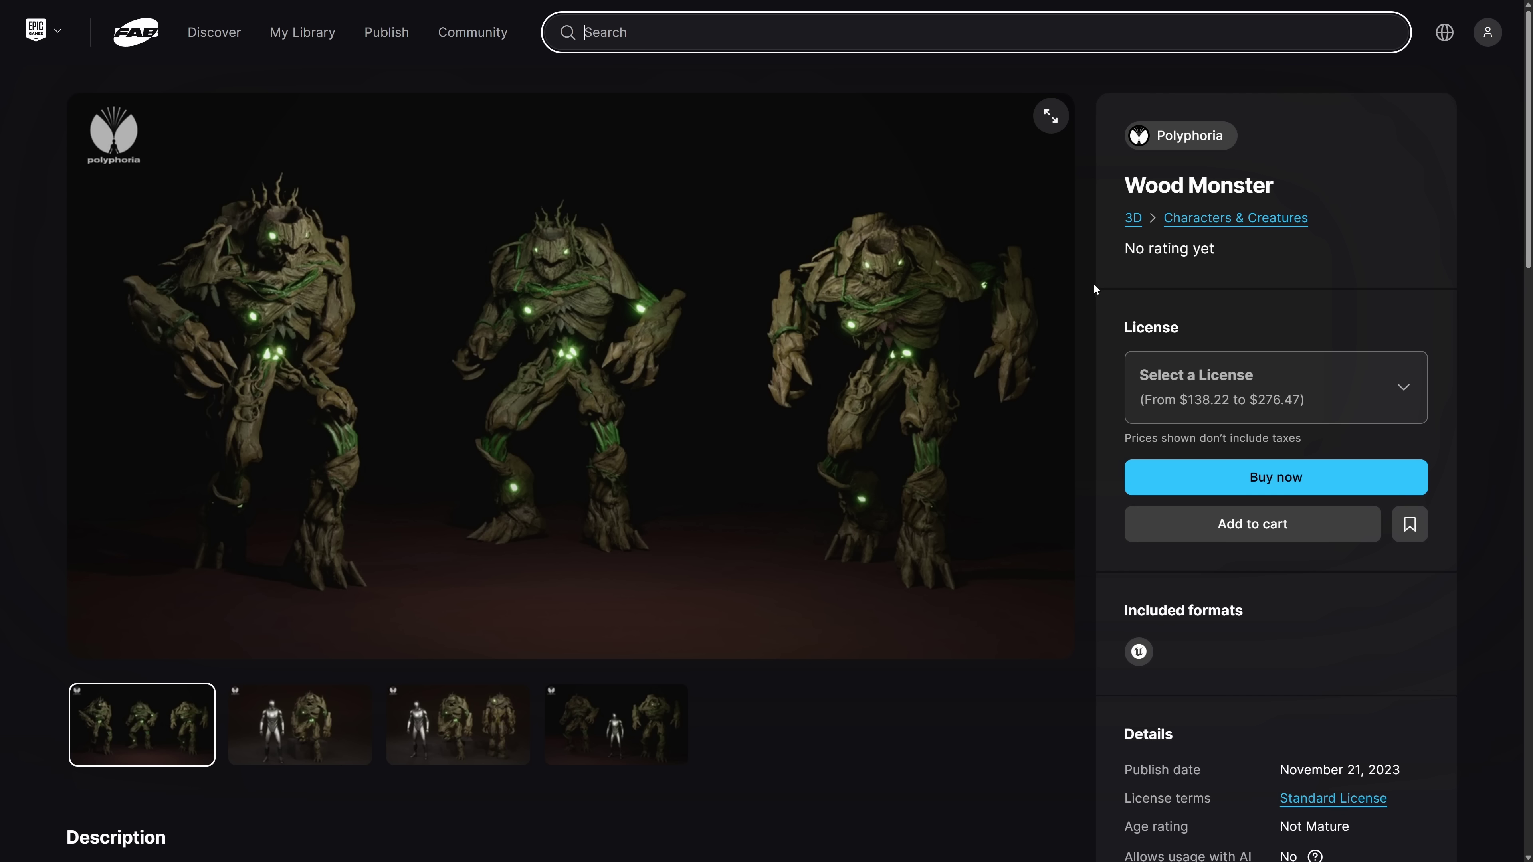
Step: Select the Professional license on the Wood Monster listing and on the Modular Dungeon Collection listing
{"action": "left_click", "coordinate": [1235, 385]}
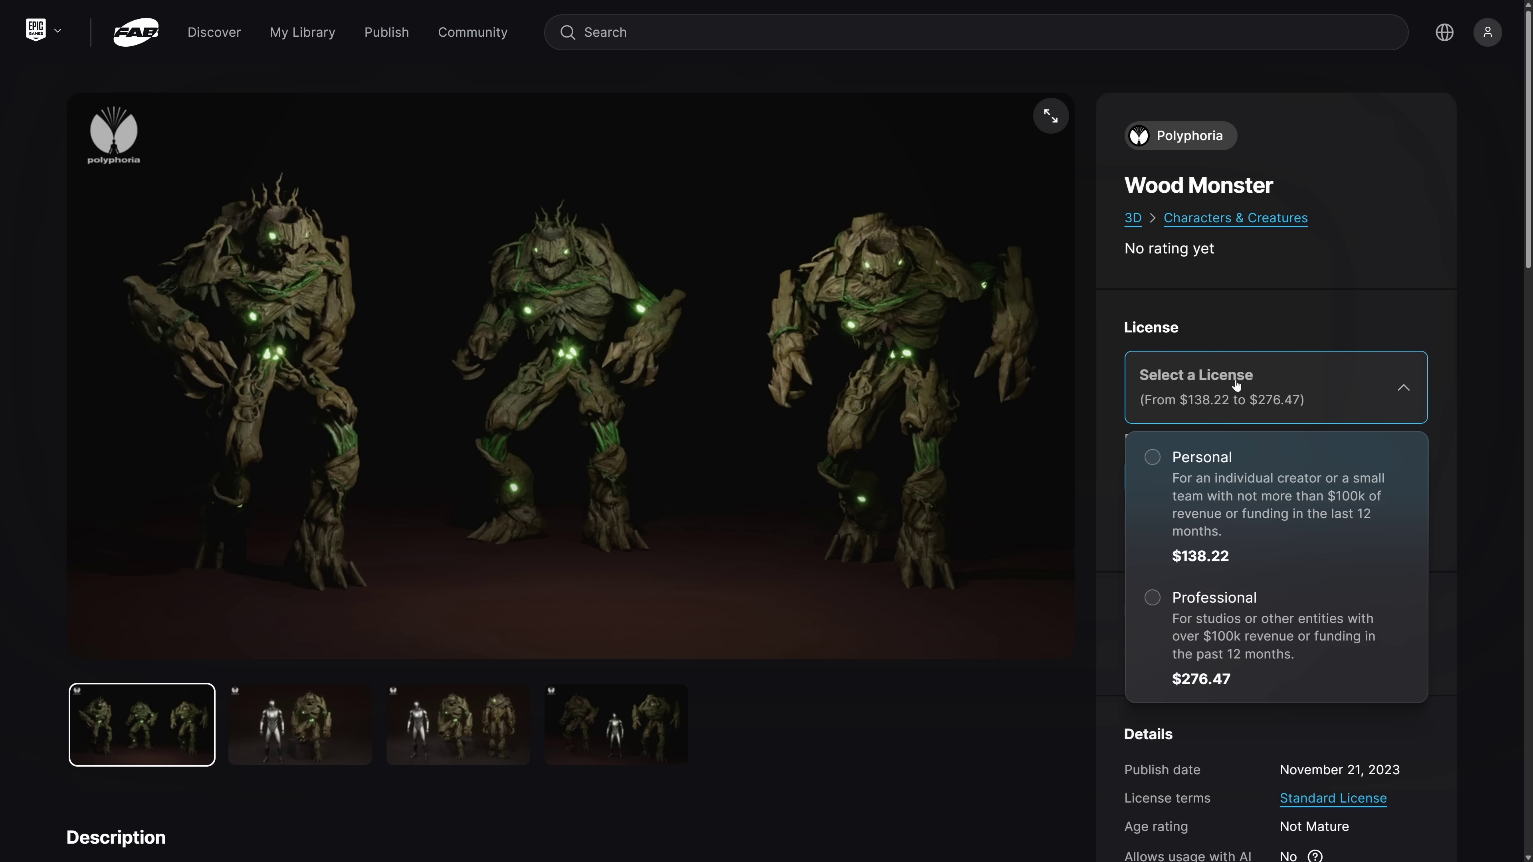
{"action": "left_click", "coordinate": [1194, 646]}
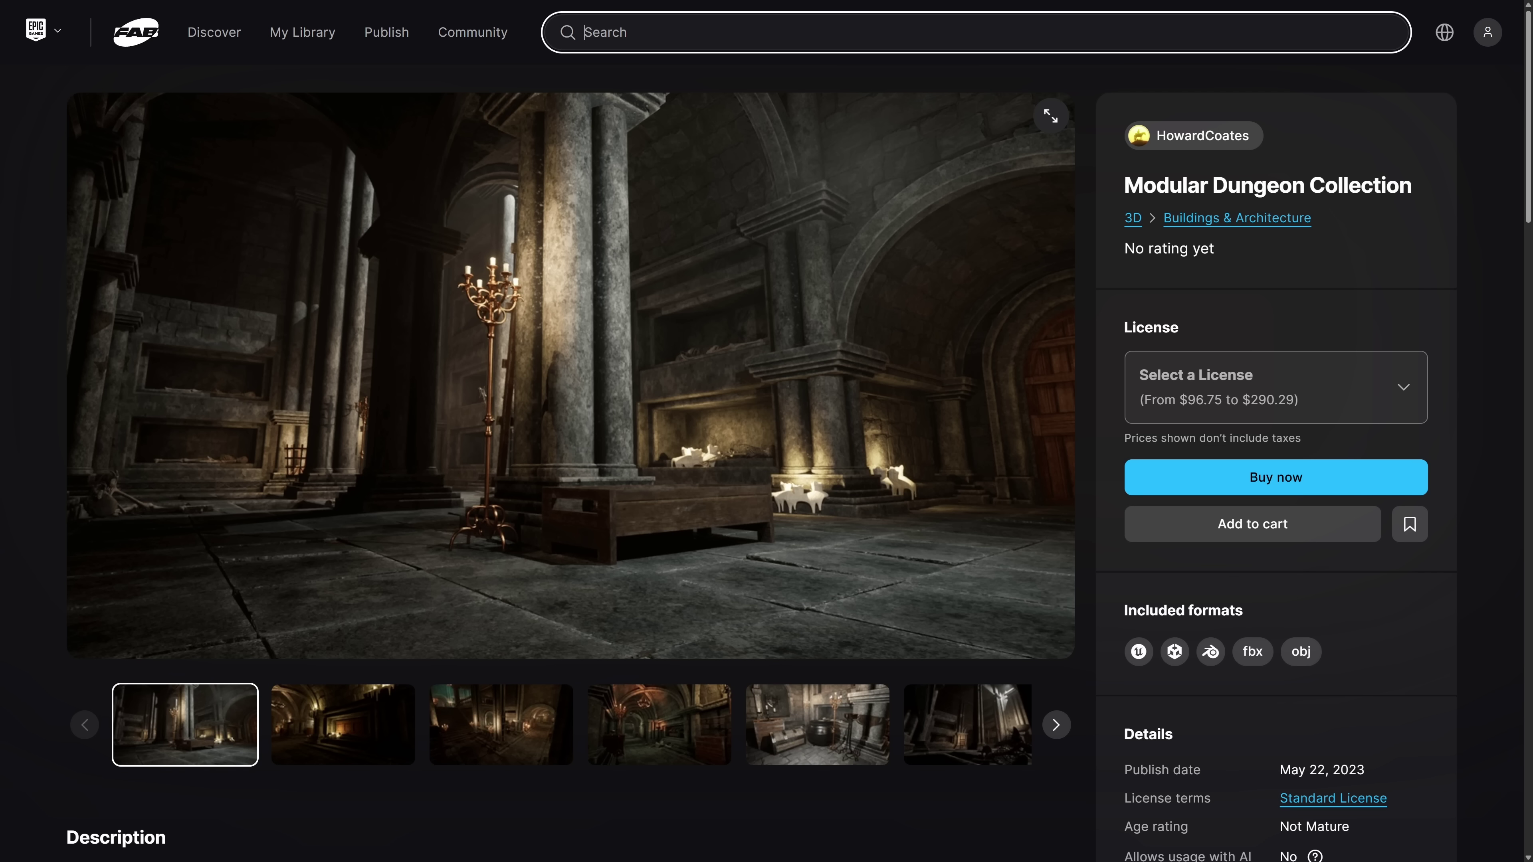
{"action": "left_click", "coordinate": [1276, 383]}
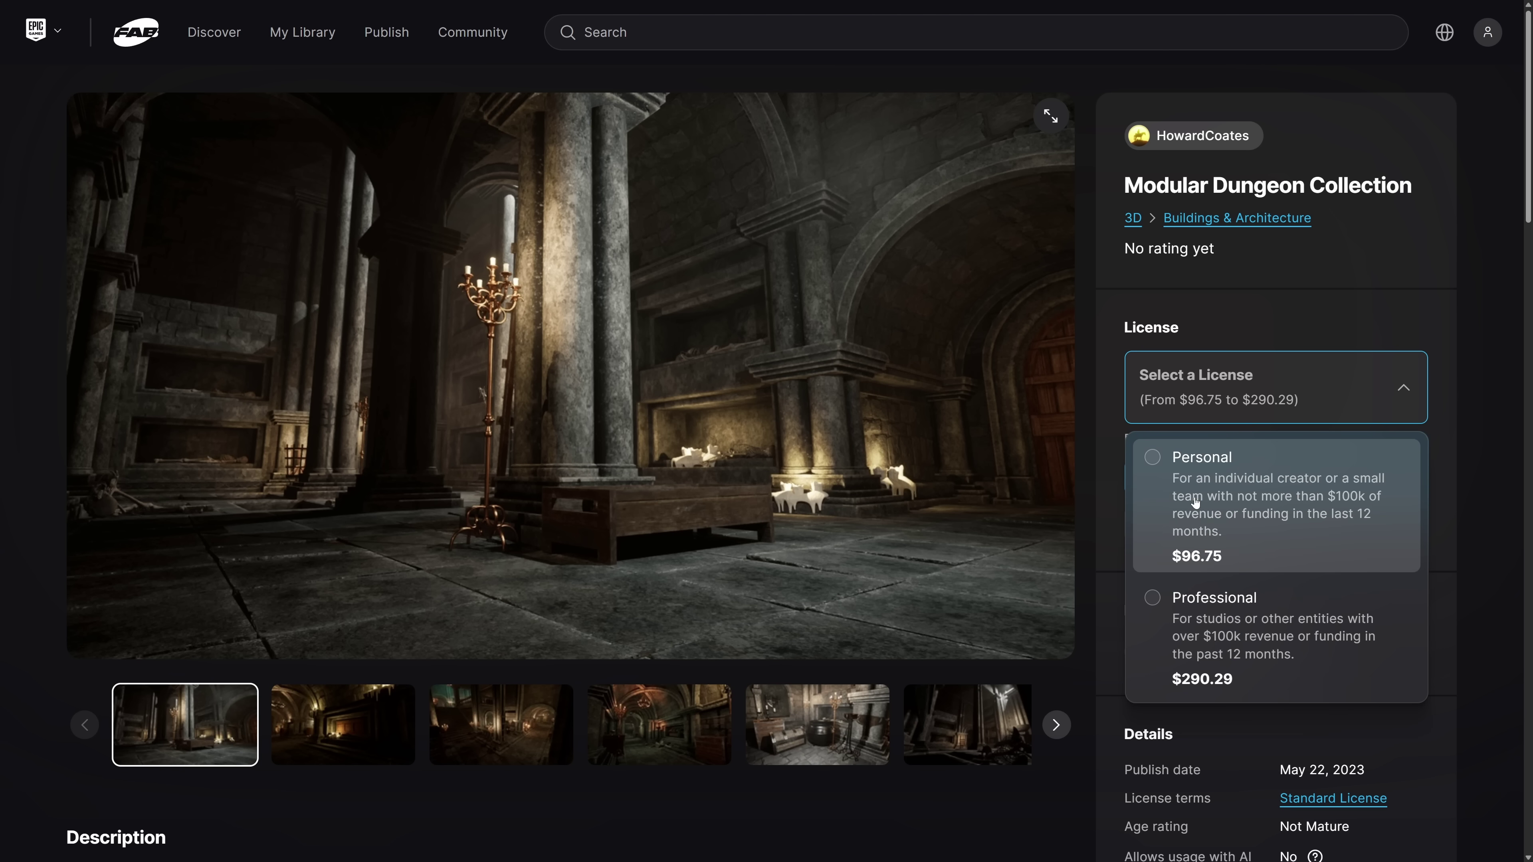
{"action": "left_click", "coordinate": [1205, 601]}
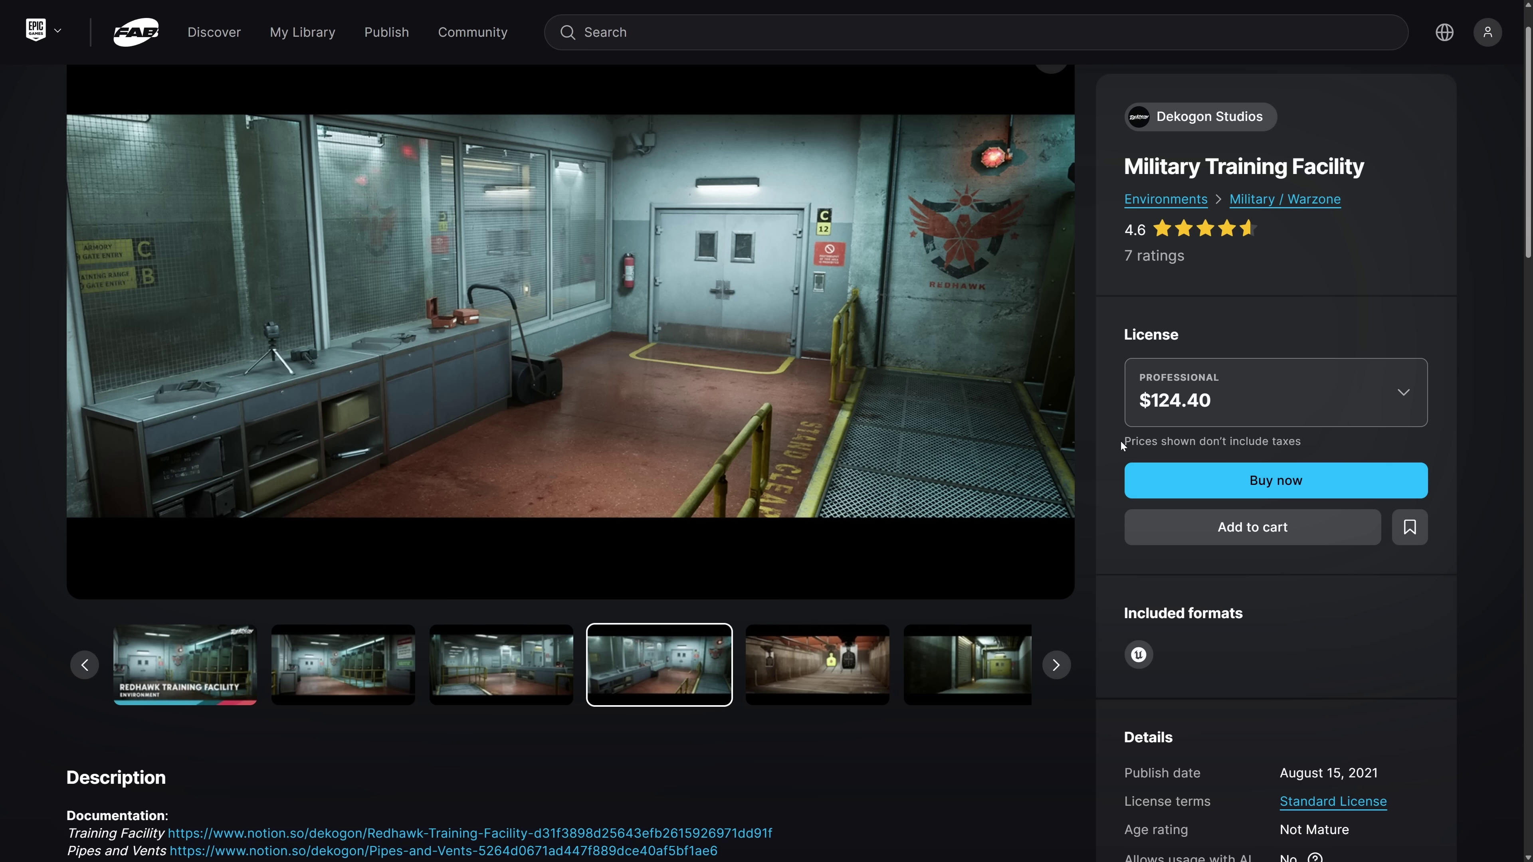
Step: Compare the Personal and Professional license options for Military Training Facility, and return to the Spacenova bundle page's banner
{"action": "left_click", "coordinate": [1194, 409]}
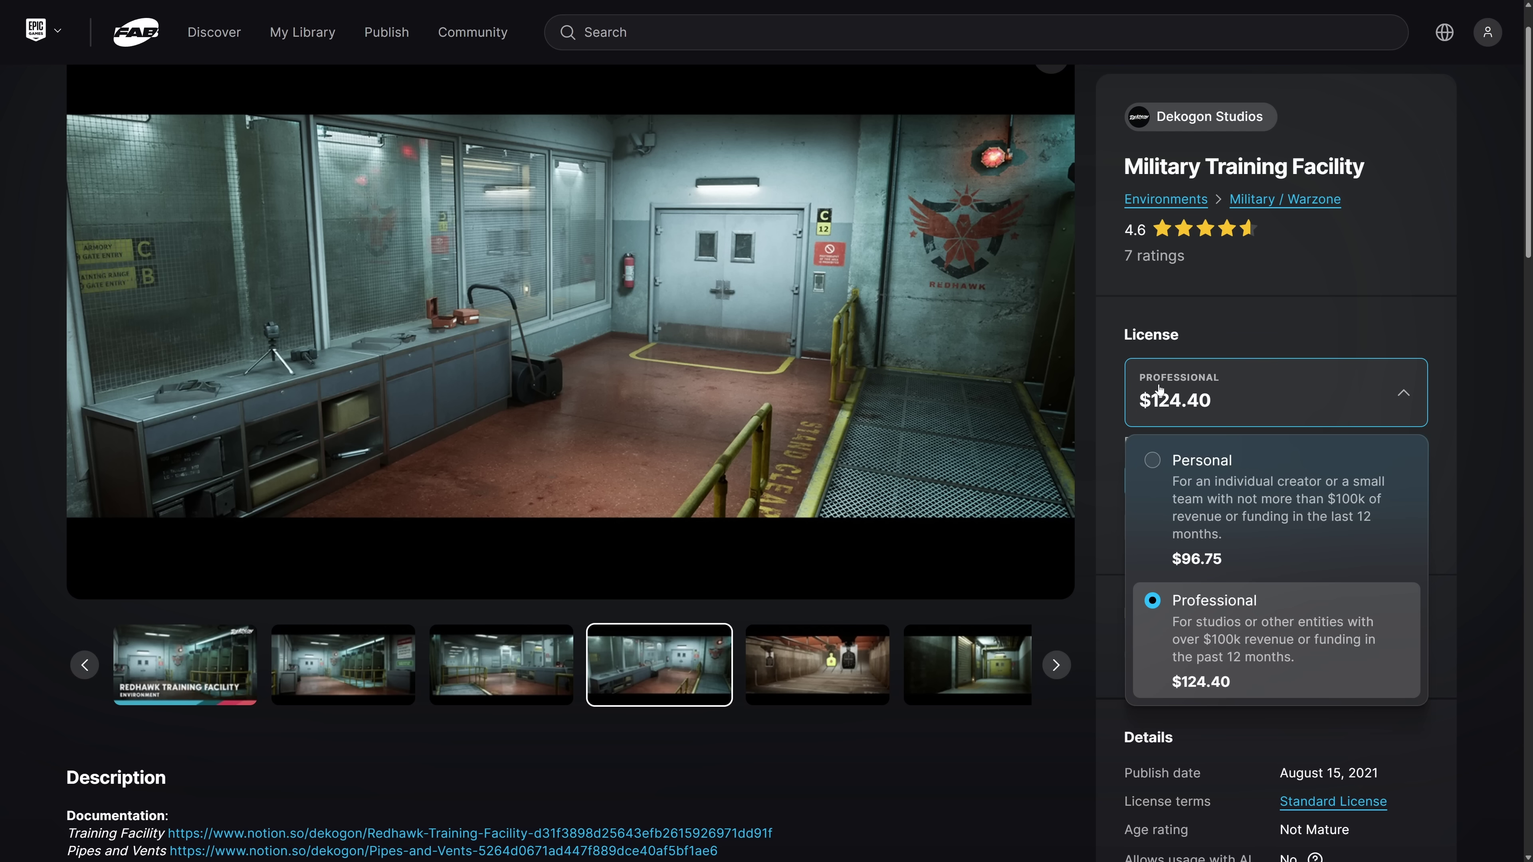
{"action": "left_click", "coordinate": [1109, 370]}
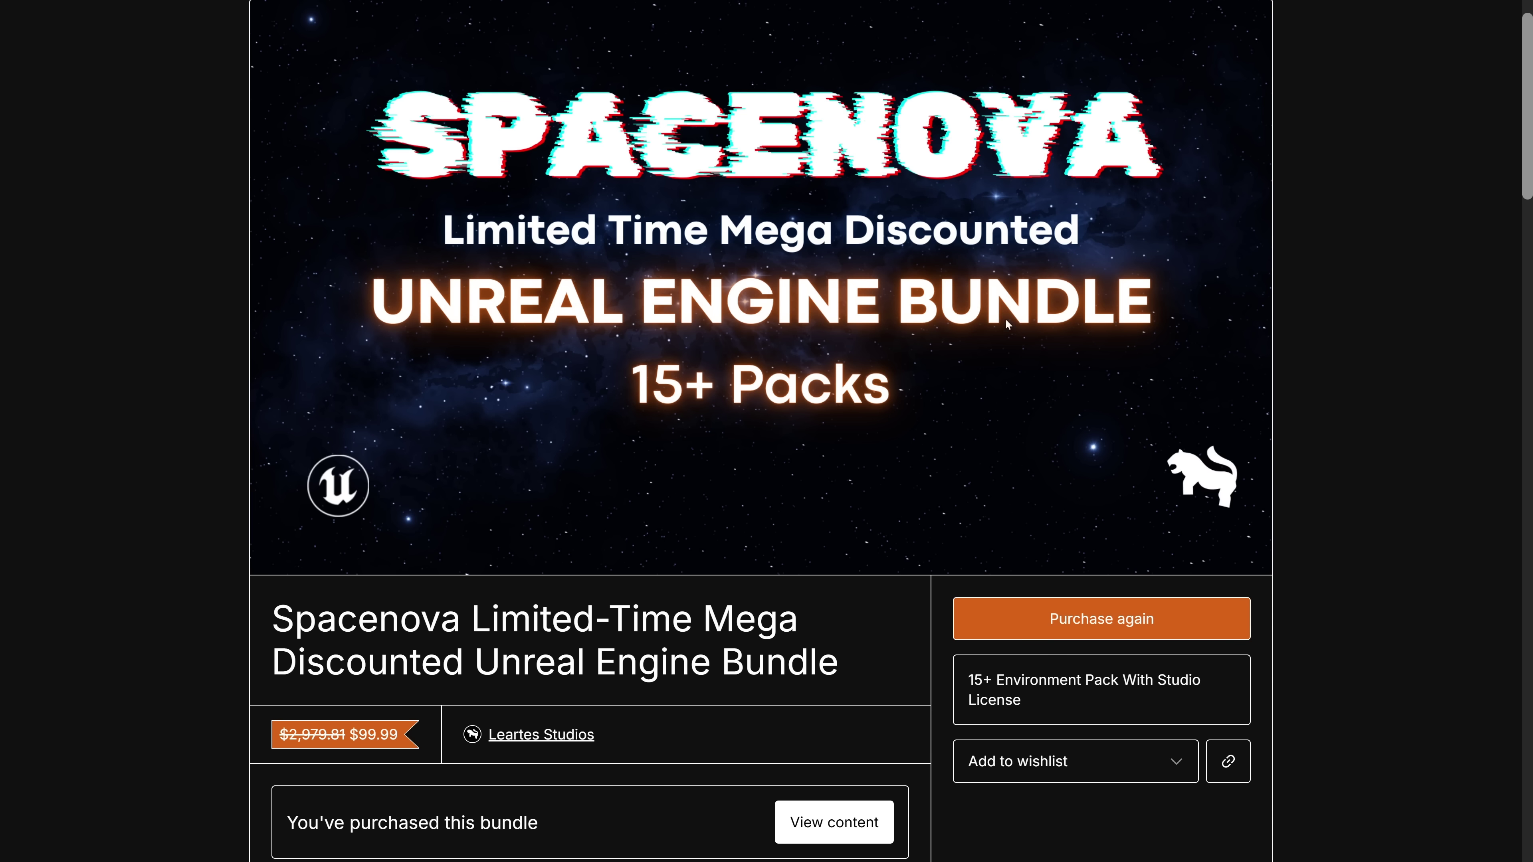
{"action": "scroll", "coordinate": [1005, 319], "scroll_direction": "up", "scroll_amount": 1}
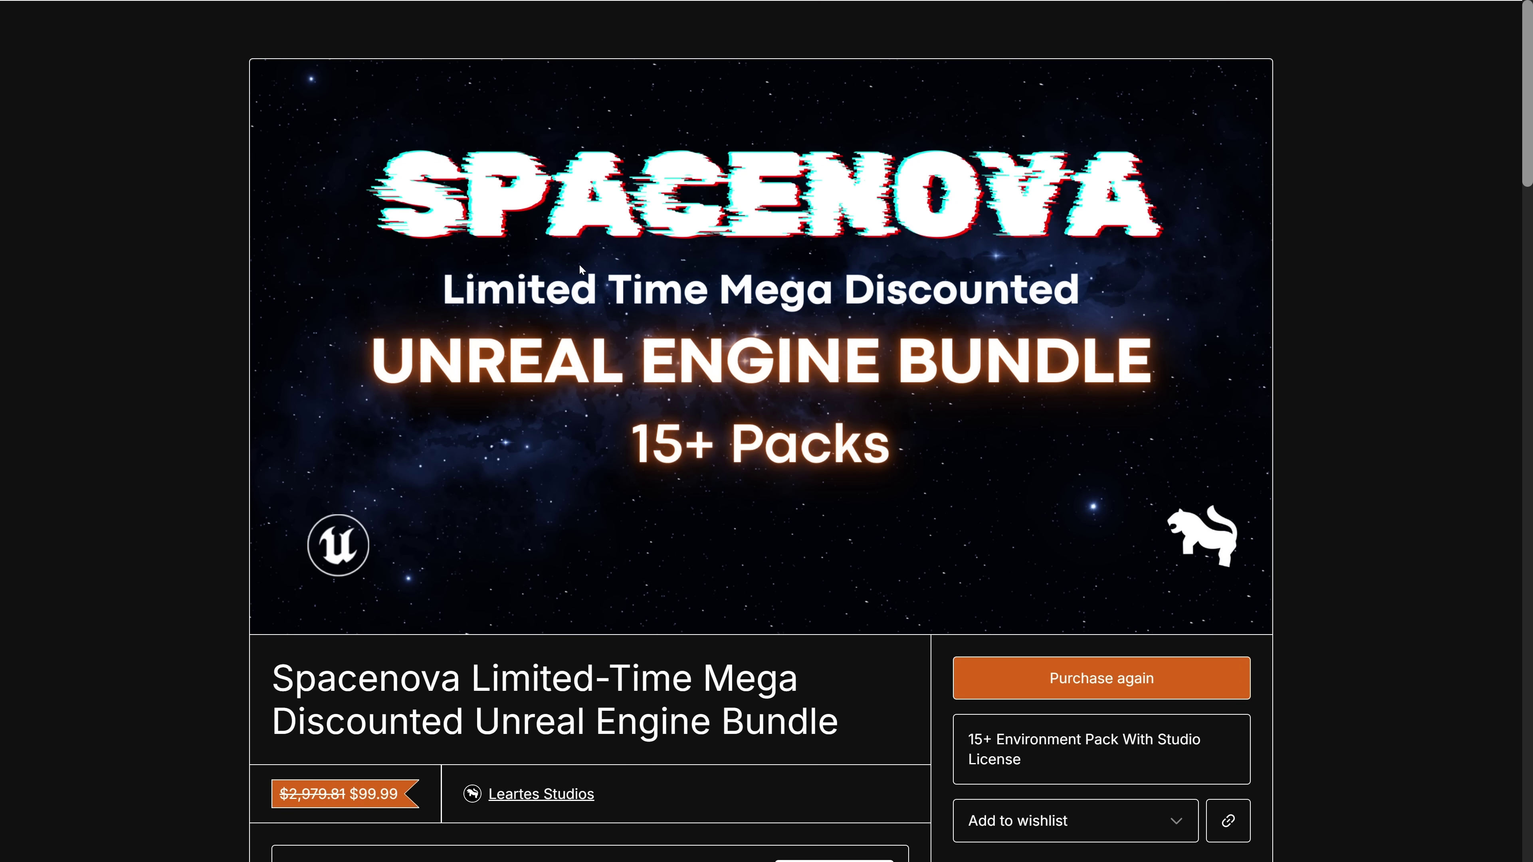